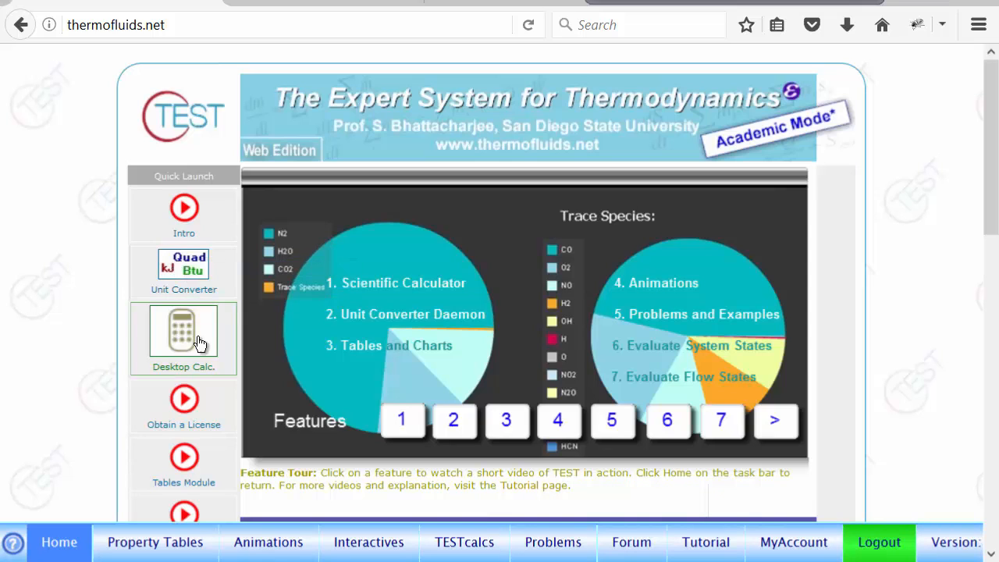
Open the Unit Converter and choose the Energy measure from the full list.
click(199, 272)
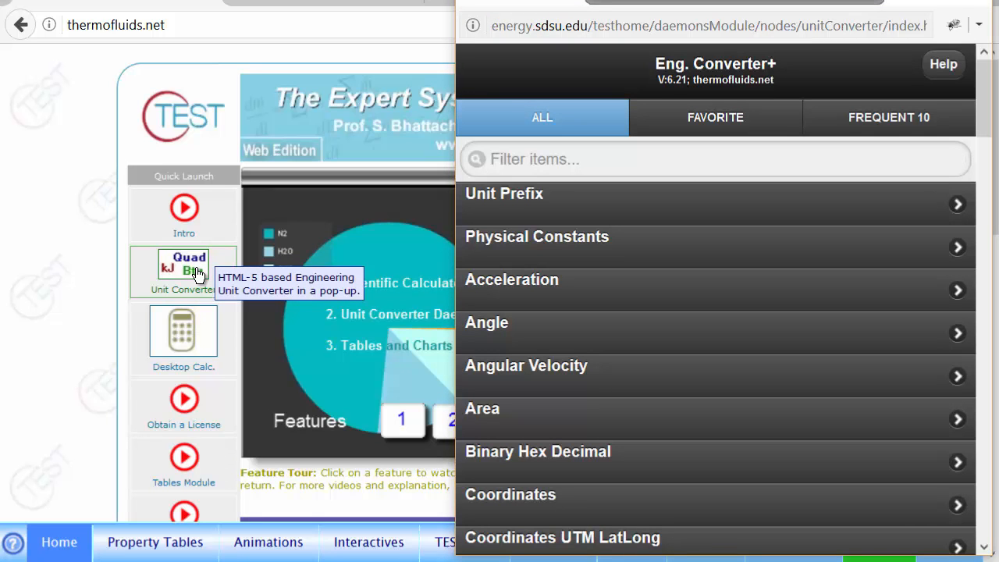
drag(986, 120, 993, 40)
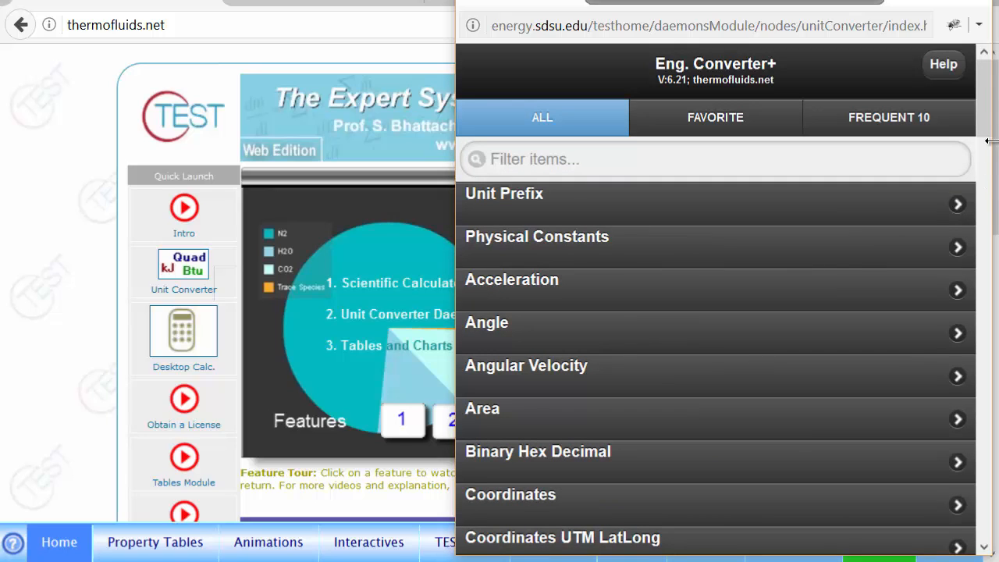
drag(990, 114, 986, 183)
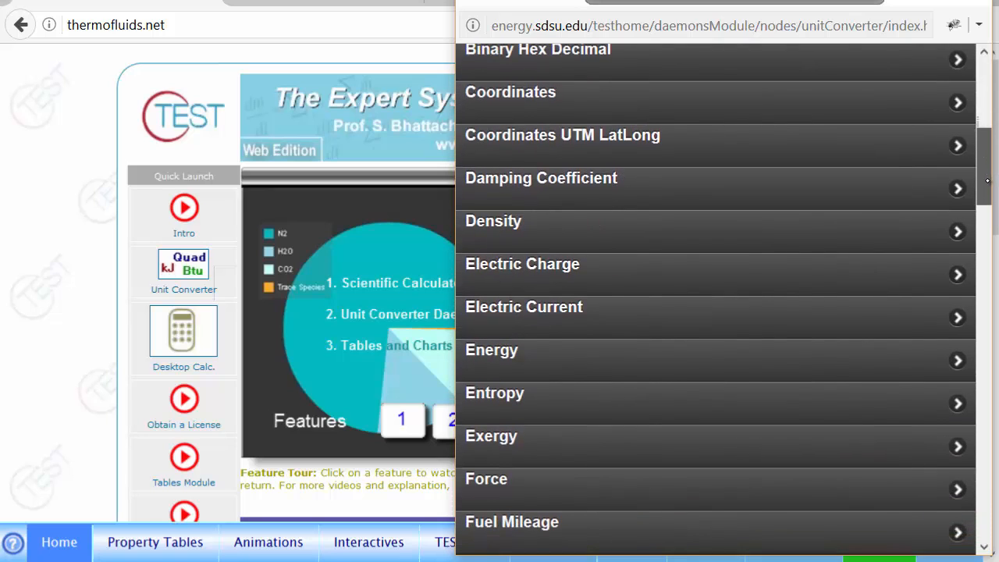
click(499, 355)
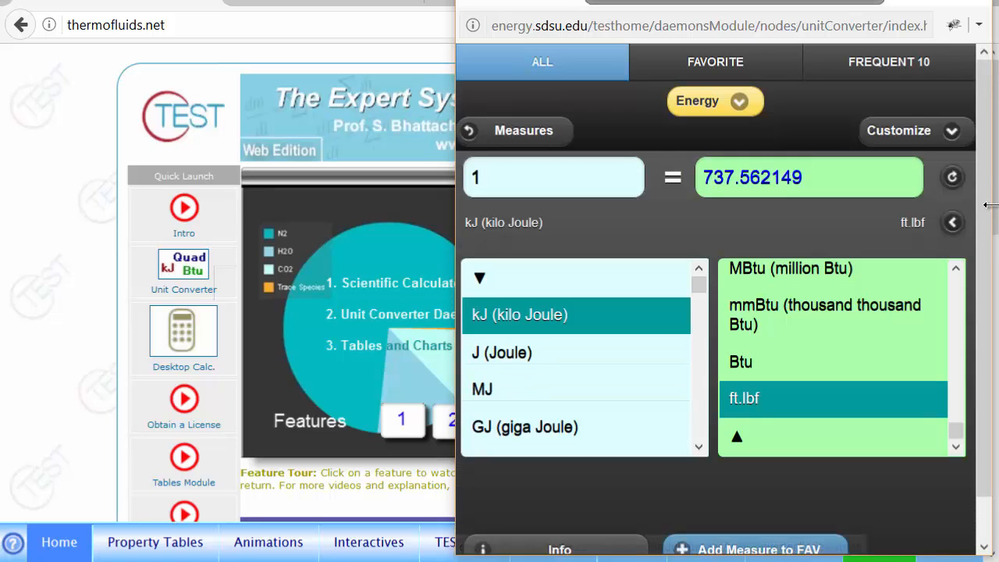
Set up the energy conversion from MJ to Btu and swap the units to convert from Btu to MJ.
scroll(968, 234, down, 1)
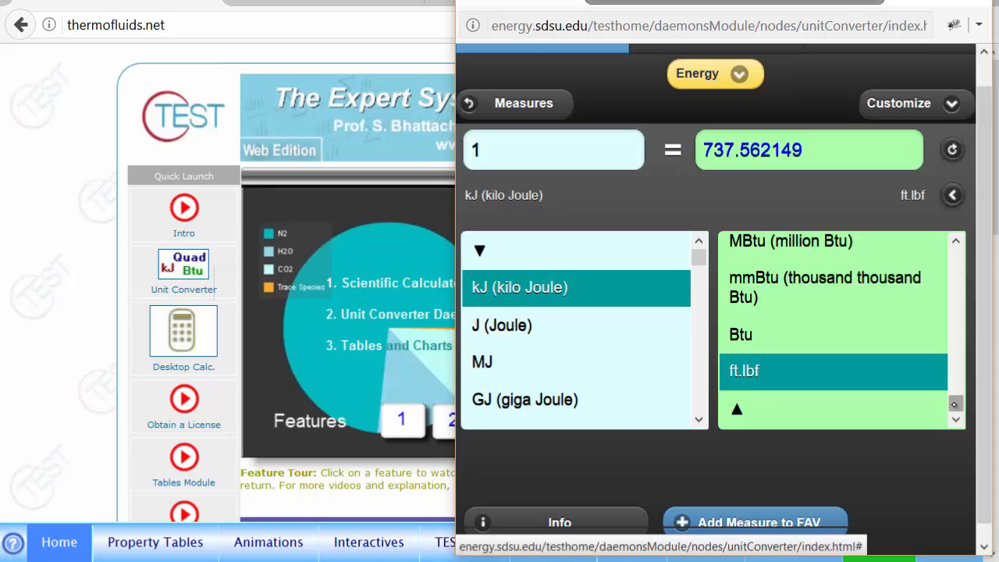
drag(954, 404, 958, 428)
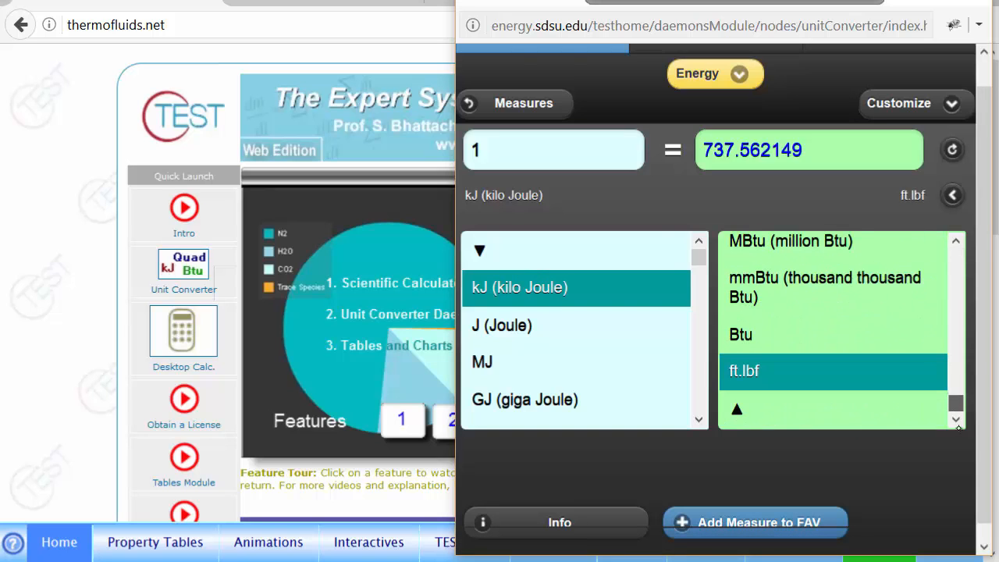
click(517, 330)
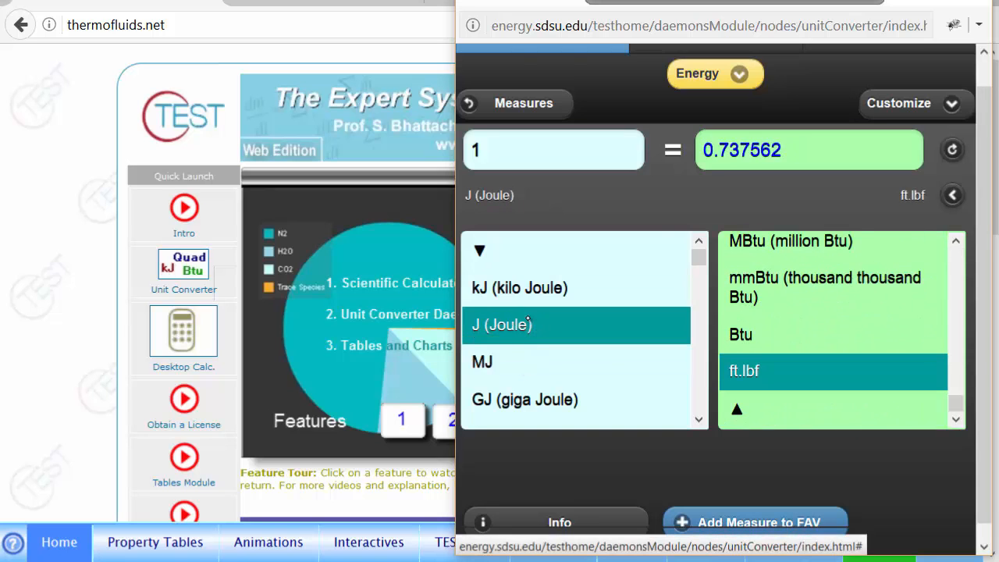
click(769, 344)
click(490, 373)
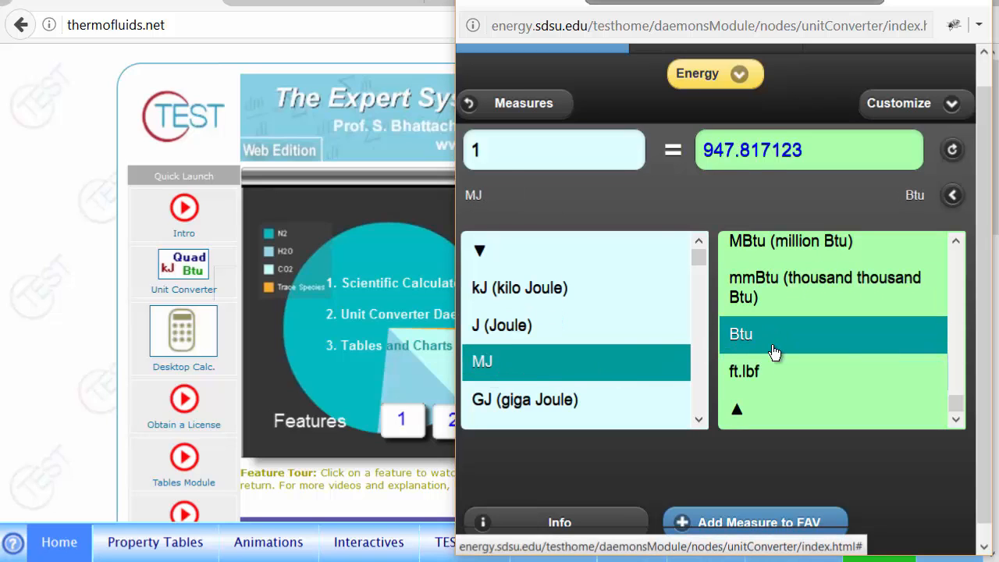
click(953, 196)
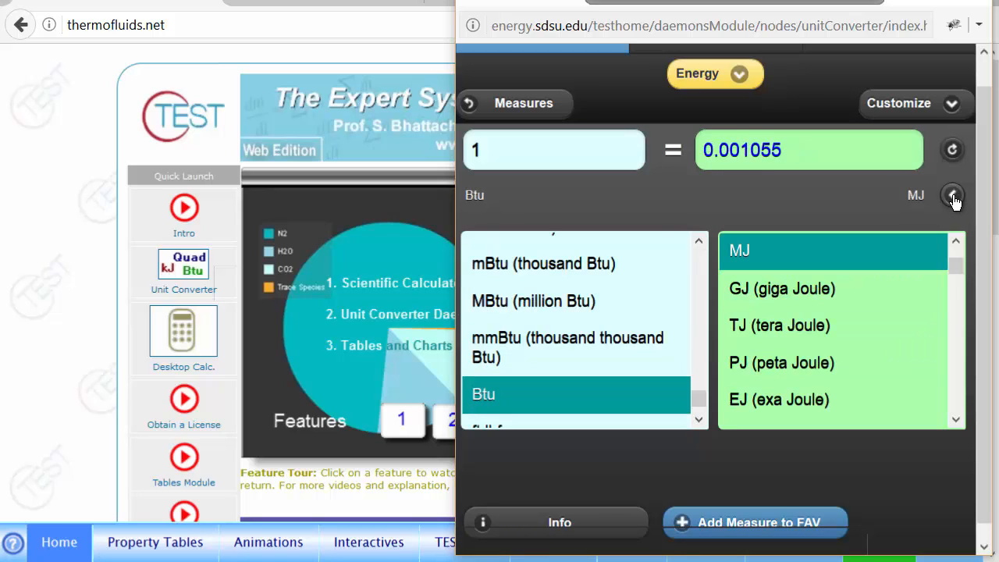
View the information page on Energy and return to the energy converter.
click(487, 150)
click(549, 525)
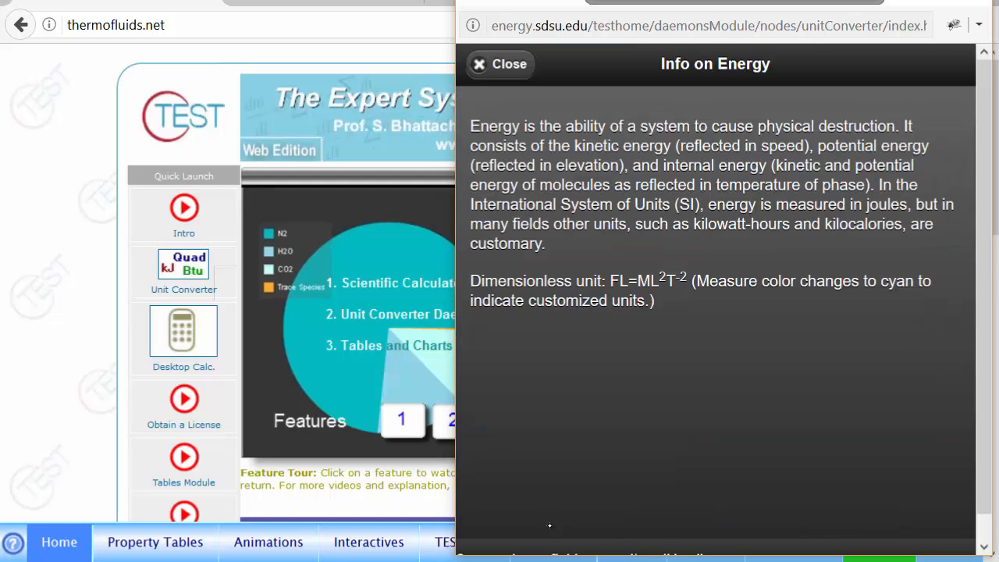
click(508, 63)
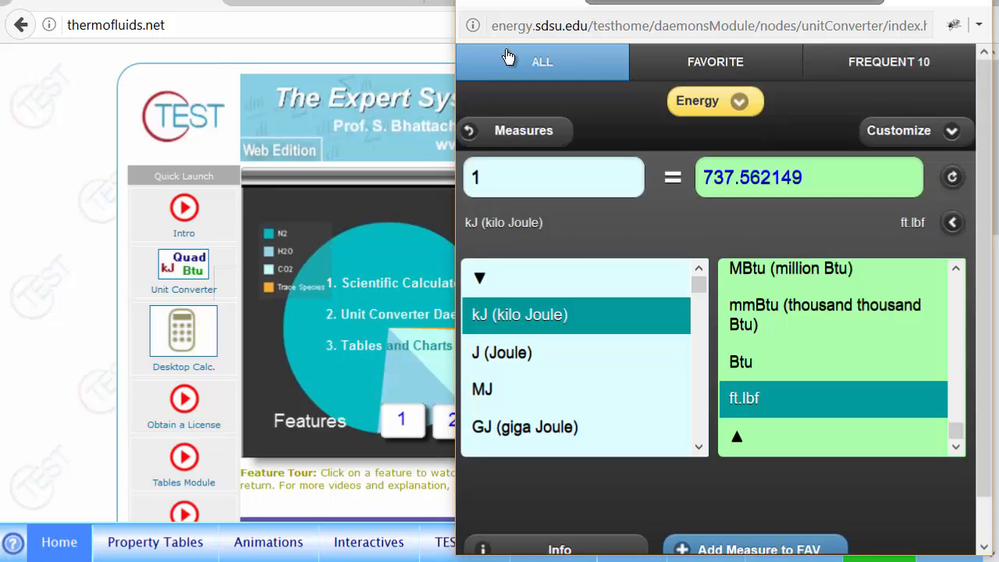
Browse the available measures and switch the converter from Energy to Interest & Mortgage.
click(741, 102)
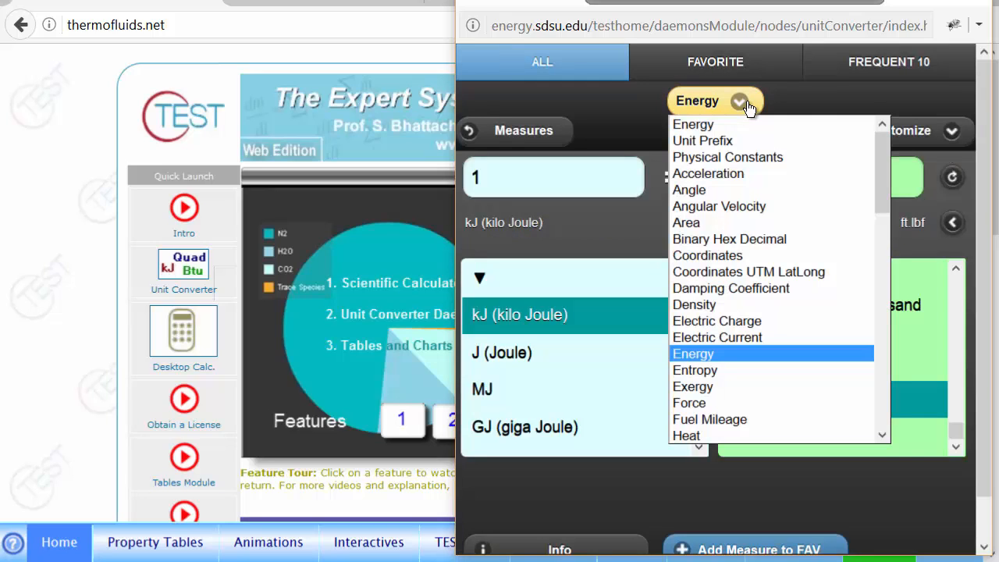
scroll(889, 235, down, 3)
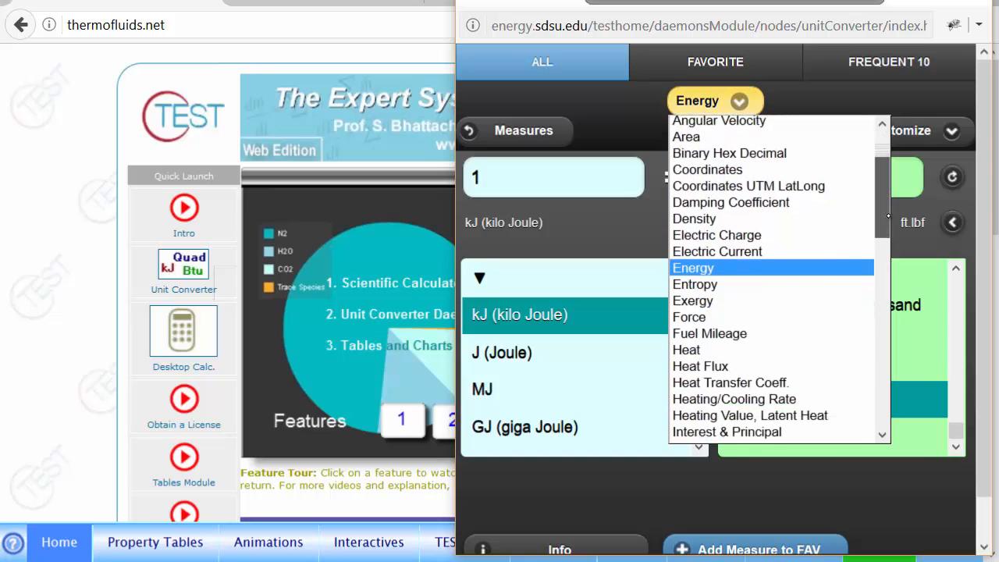
drag(889, 235, 881, 278)
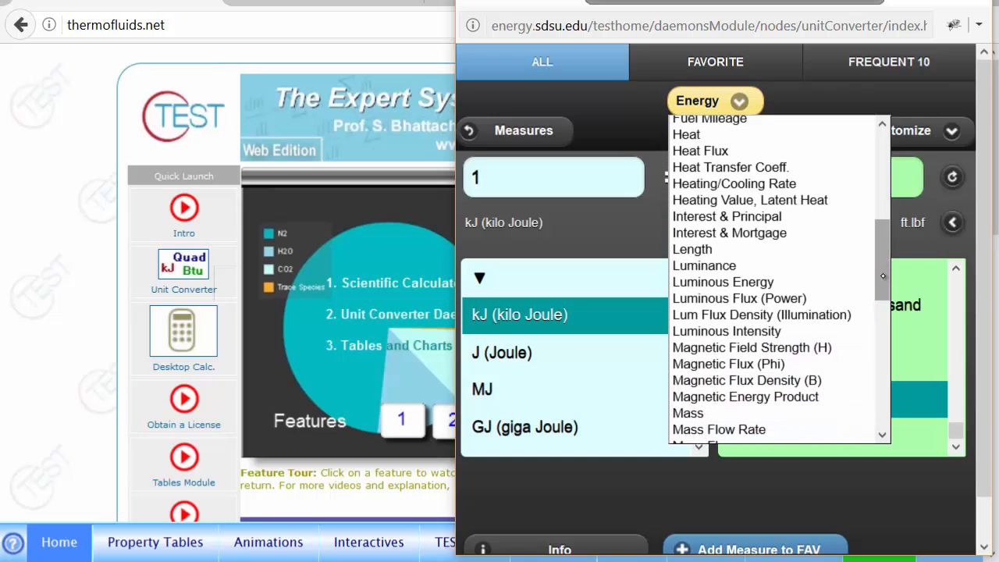
key(Escape)
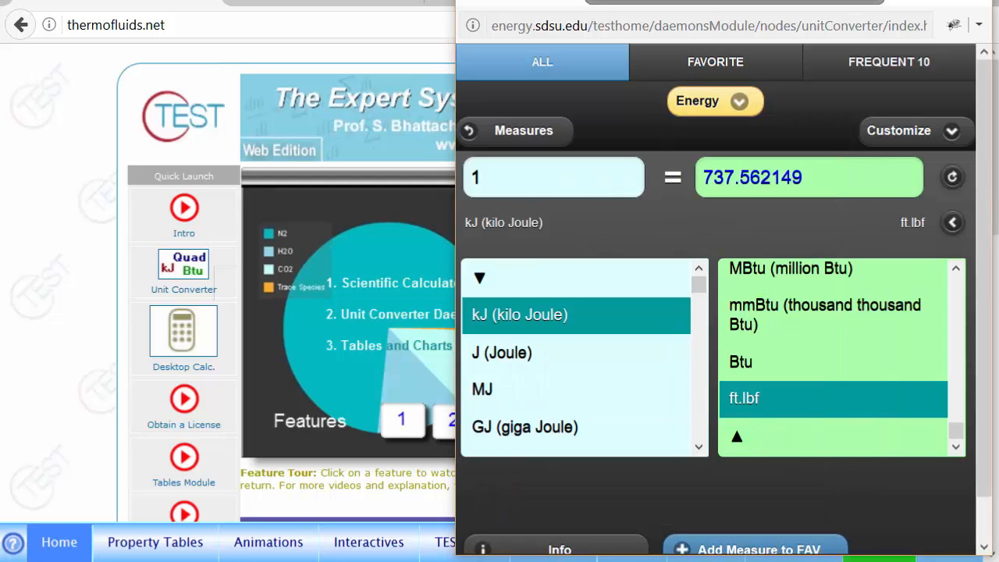
click(743, 104)
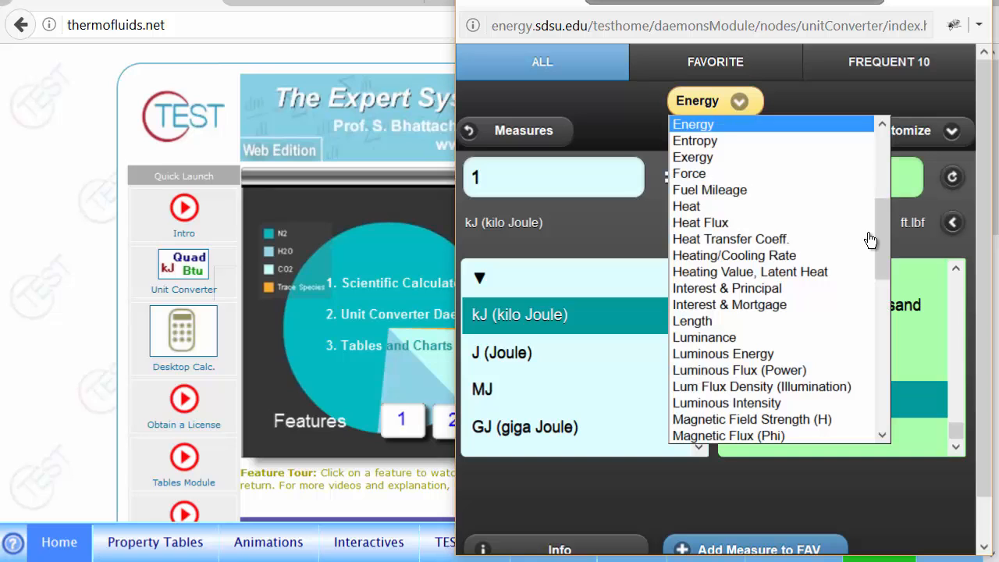
mouse_move(881, 242)
mouse_down()
mouse_move(884, 290)
mouse_move(884, 259)
mouse_up()
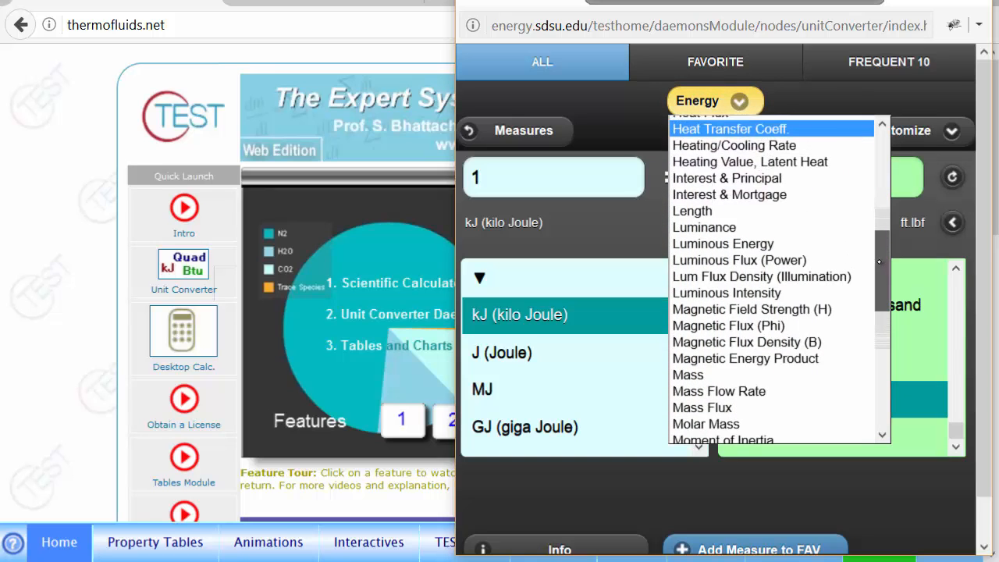
click(765, 195)
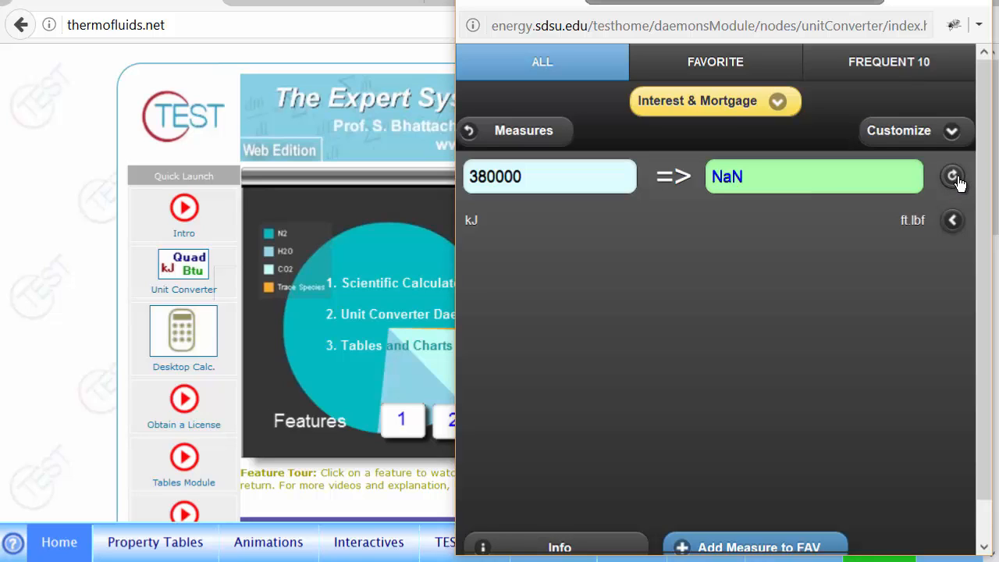
Switch the measure to Interest & Principal and back to Interest & Mortgage.
click(760, 100)
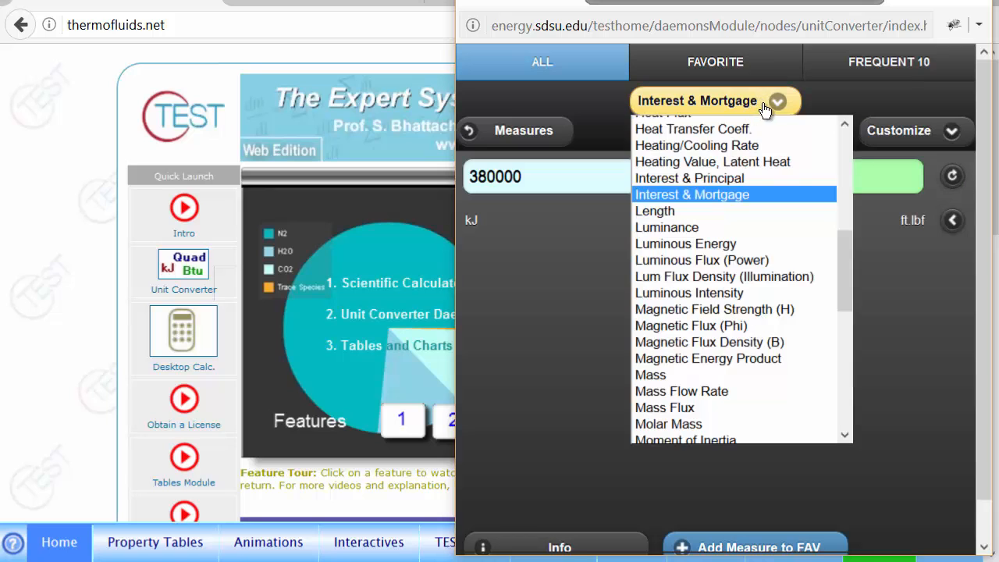
scroll(761, 169, up, 1)
click(735, 190)
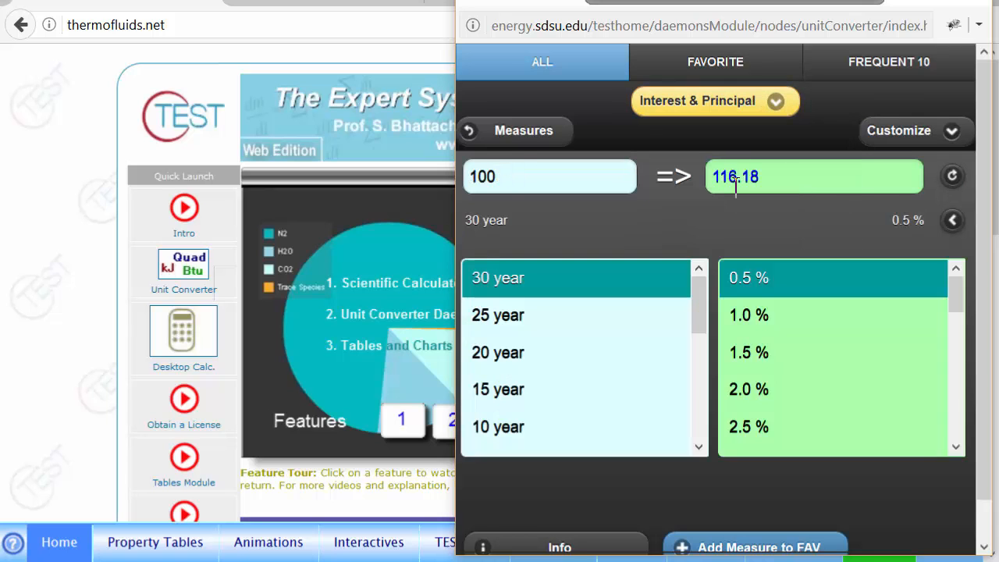
click(776, 100)
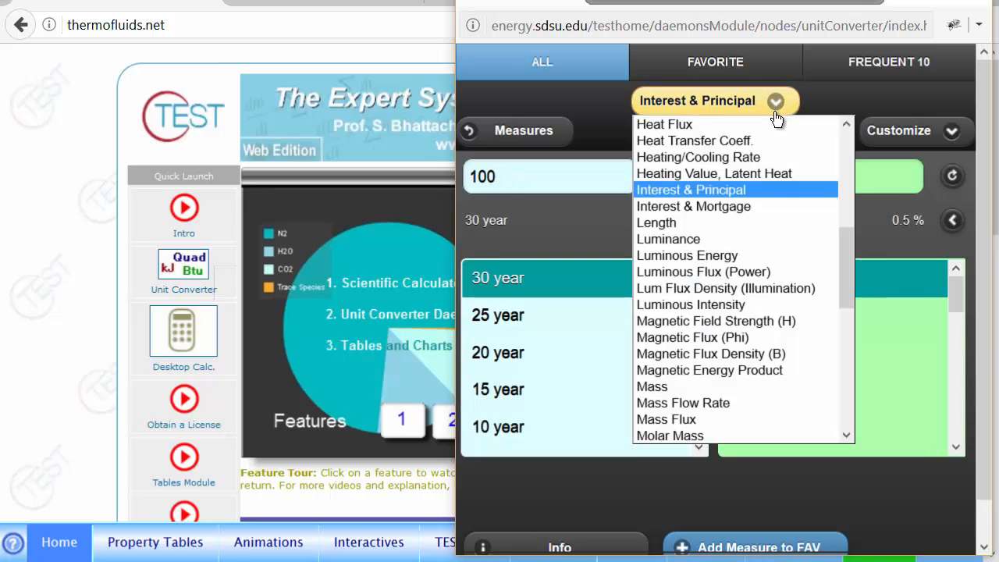
click(728, 207)
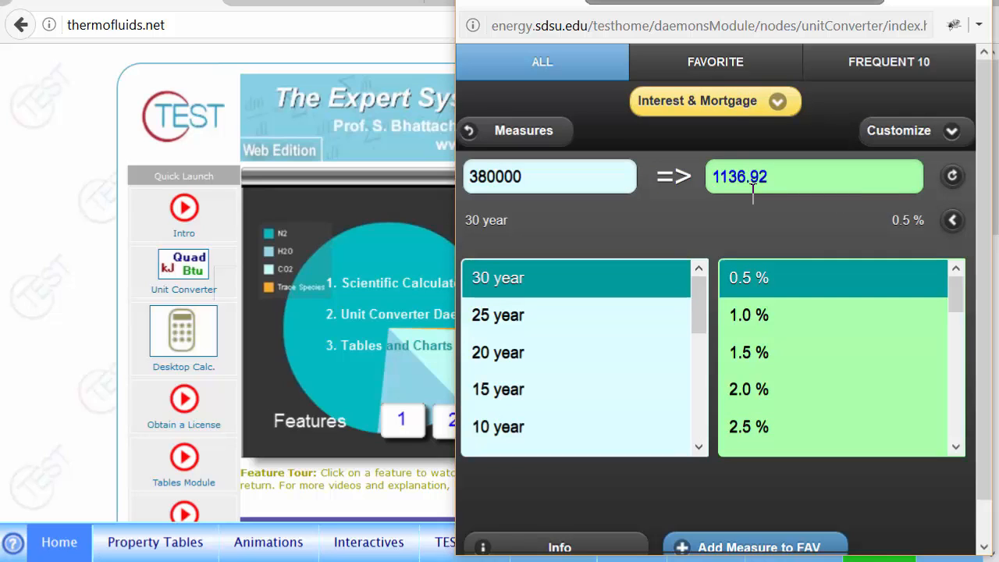
Alternate the measure twice between Energy and Interest & Mortgage, ending on Interest & Mortgage.
click(741, 102)
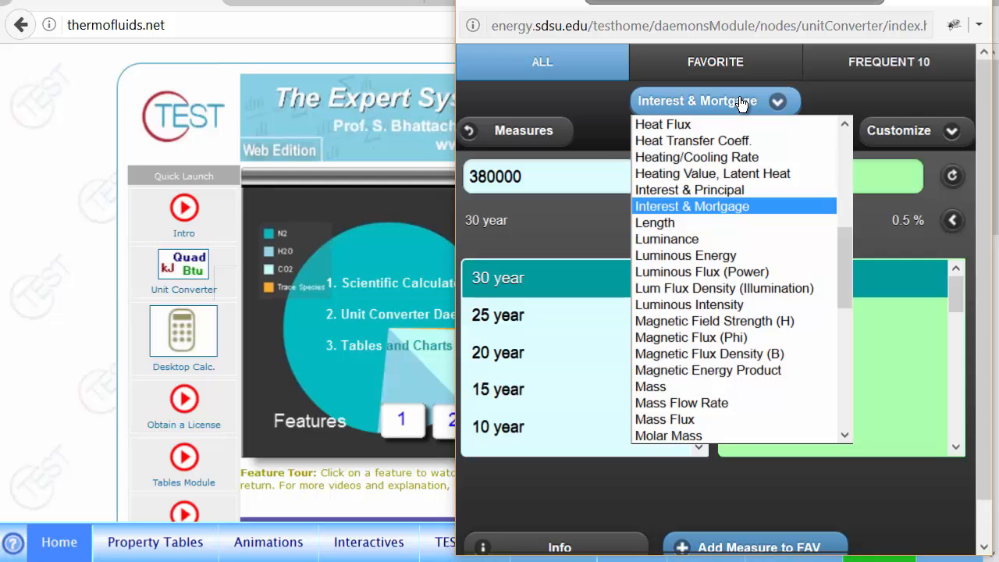
drag(843, 274, 826, 242)
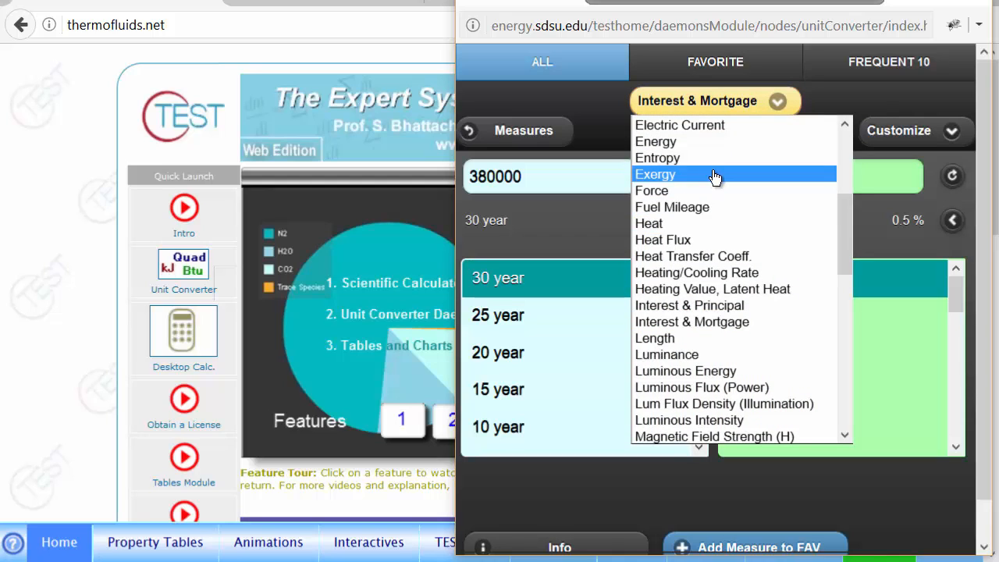
click(674, 145)
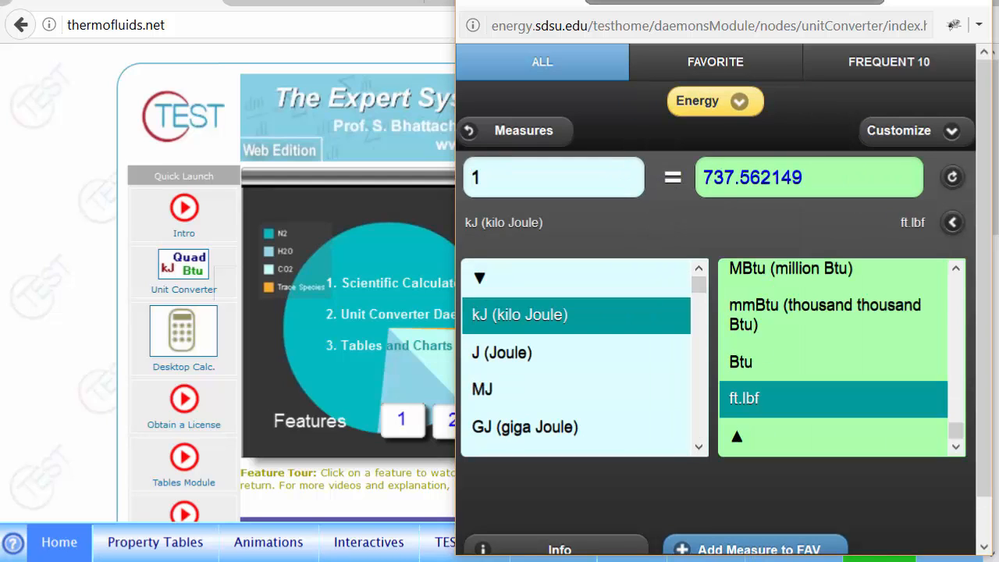
click(738, 103)
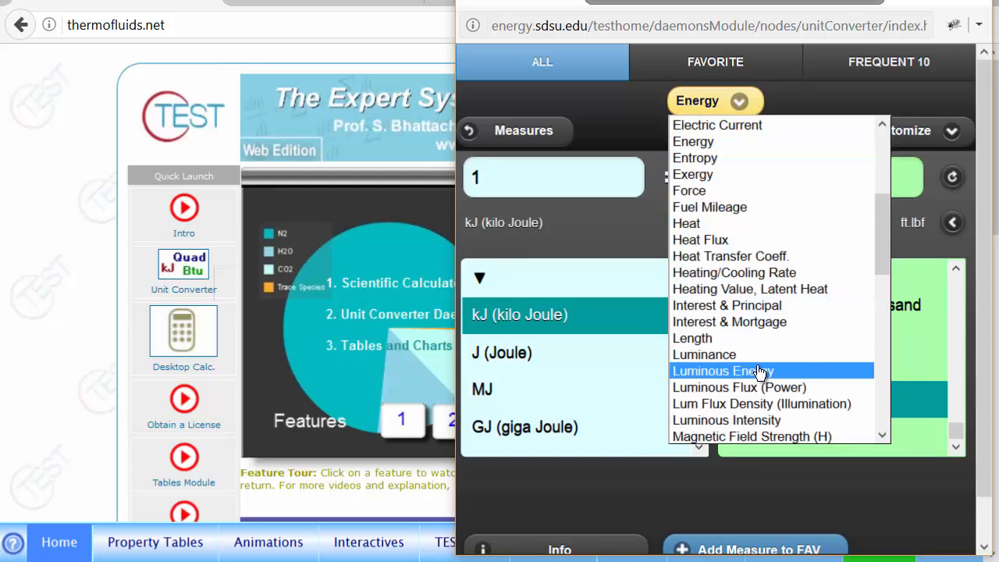
click(769, 322)
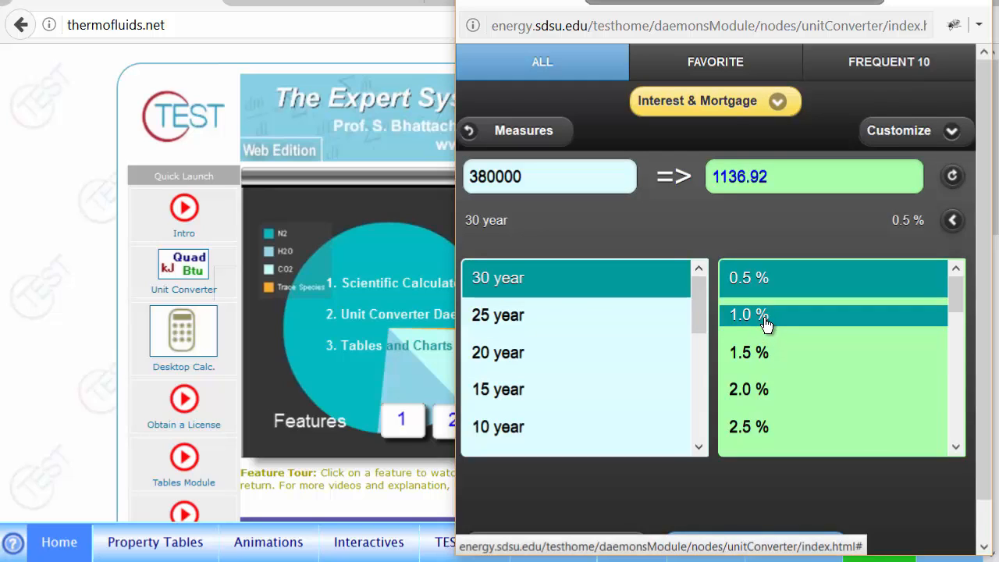
click(775, 102)
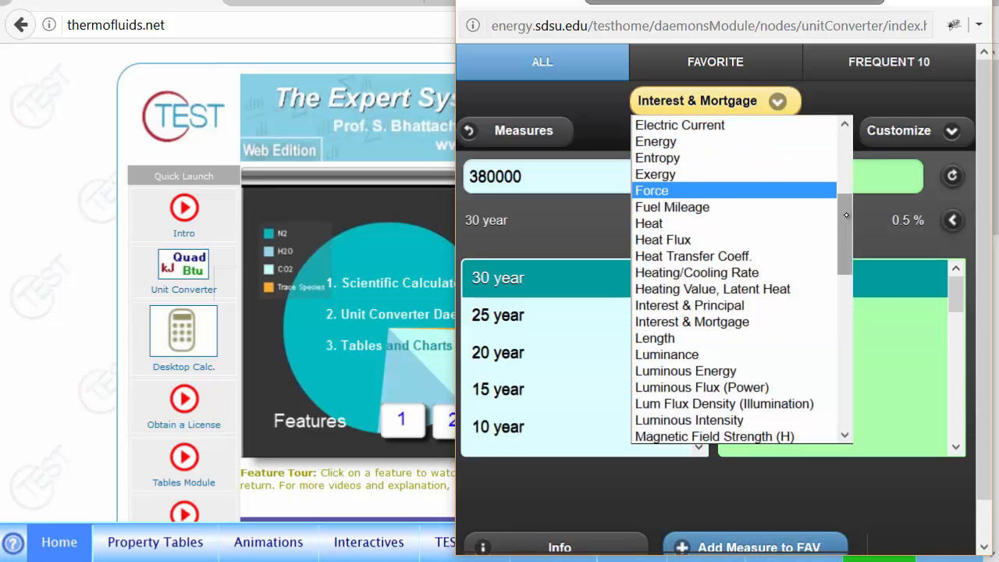
drag(846, 215, 836, 176)
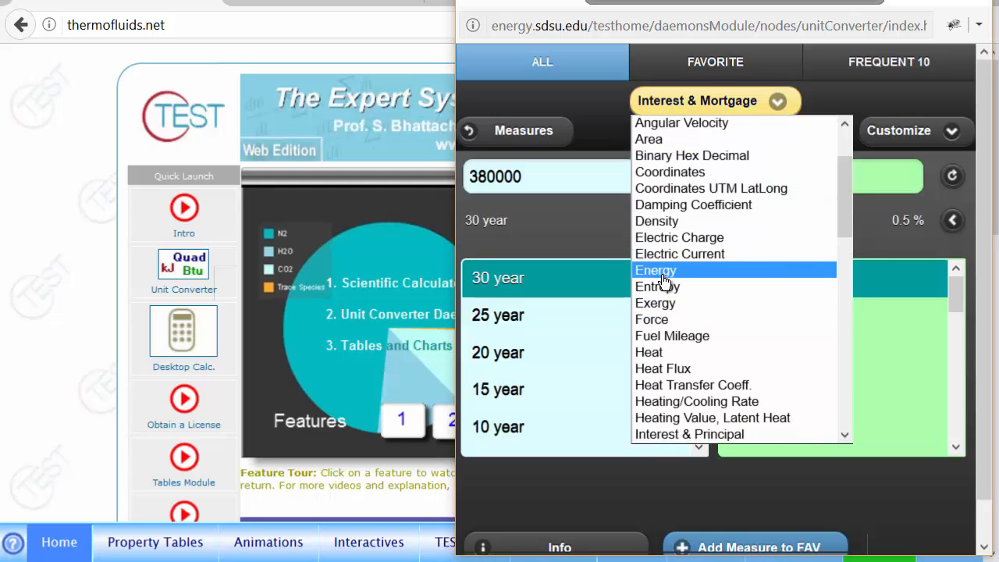
click(662, 279)
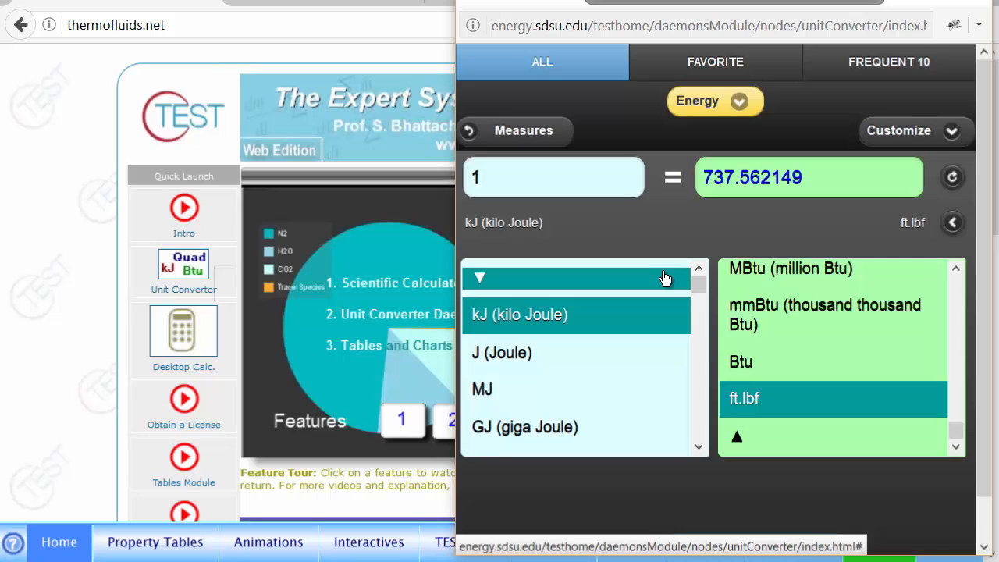
click(739, 105)
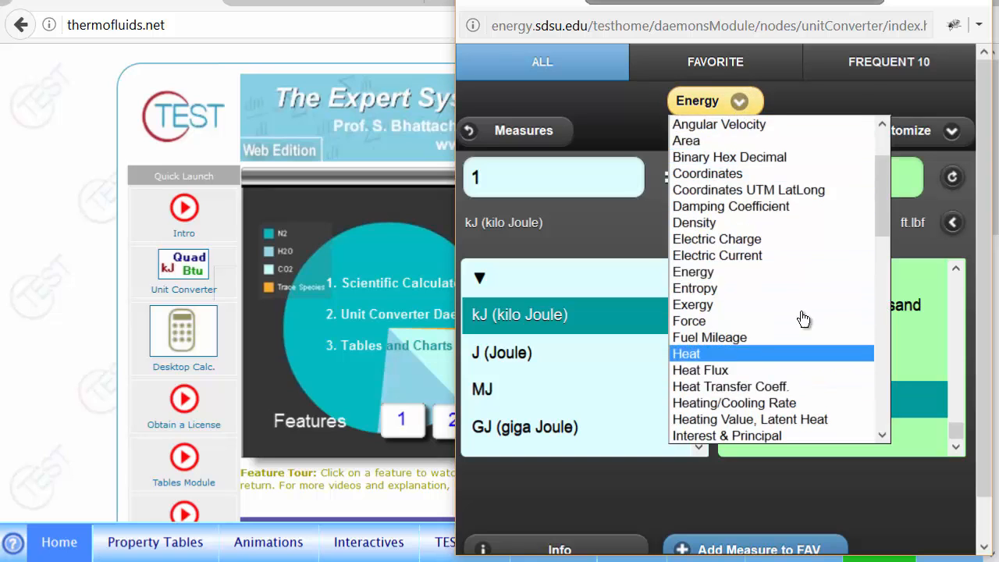
drag(879, 190, 878, 244)
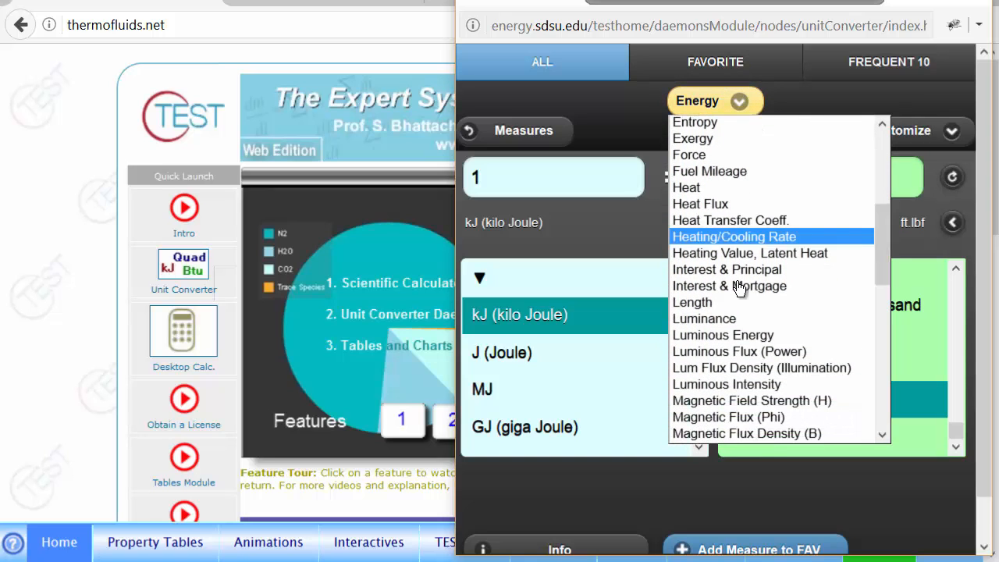
click(786, 289)
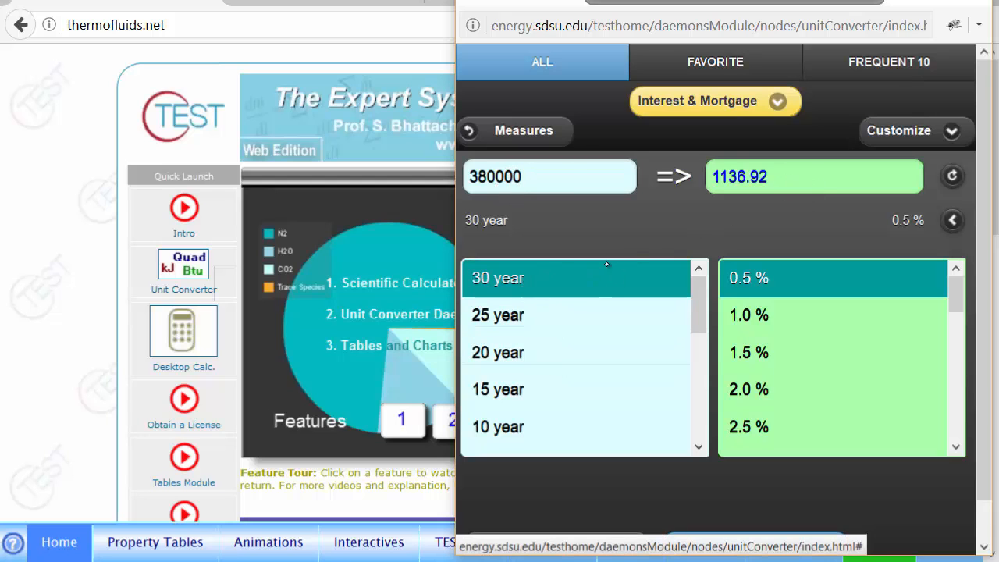
Set the interest rate of the 30 year mortgage to 2.0 % and open the information page on Interest & Mortgage.
click(765, 387)
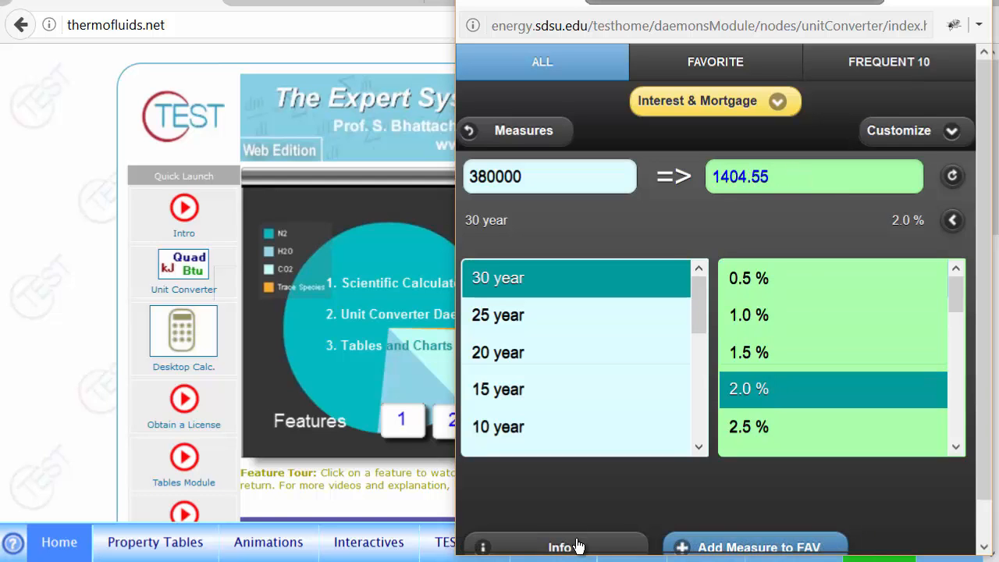
click(575, 546)
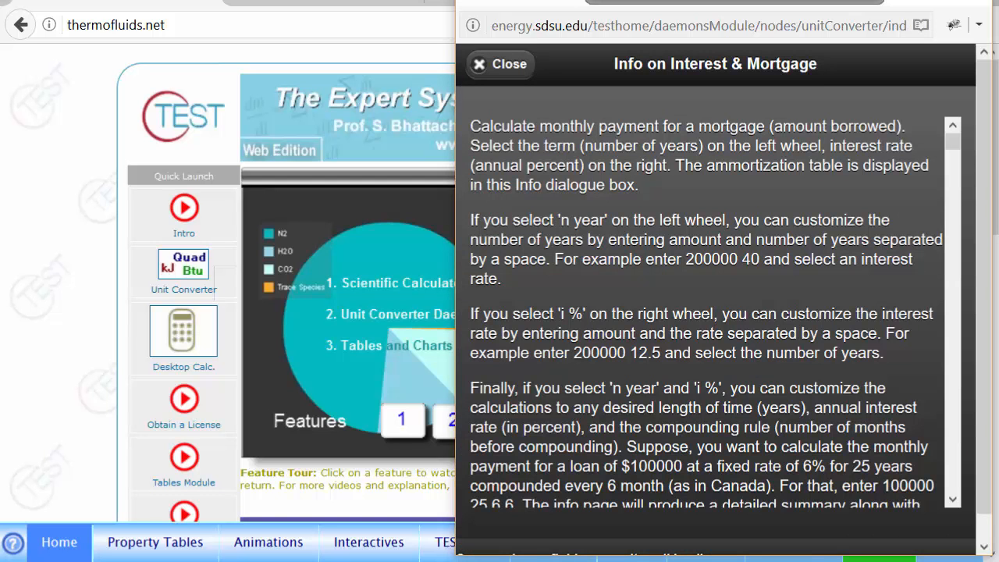
Review the amortization table on the Interest & Mortgage information page and close the page.
scroll(715, 312, down, 12)
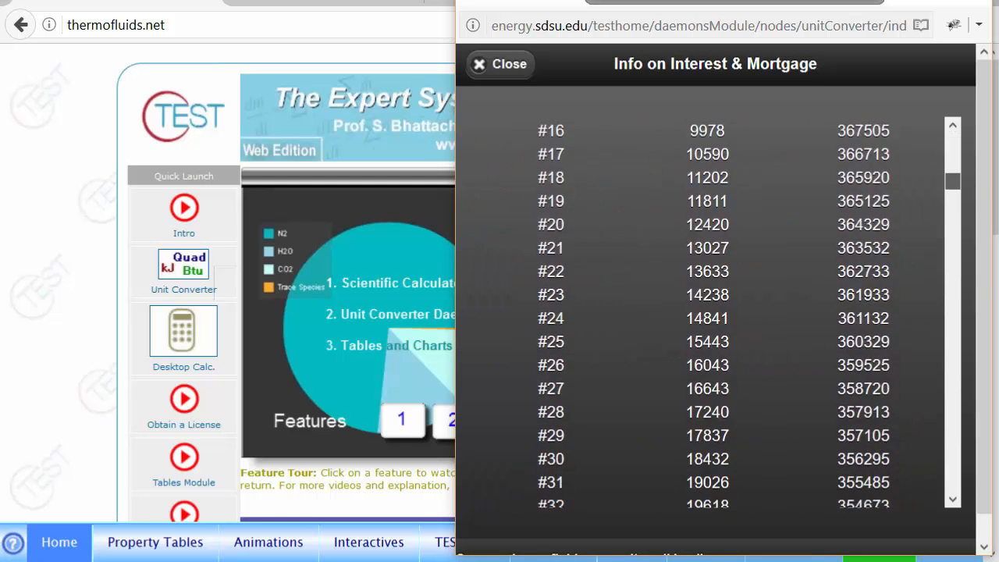
scroll(714, 312, up, 6)
scroll(715, 312, up, 6)
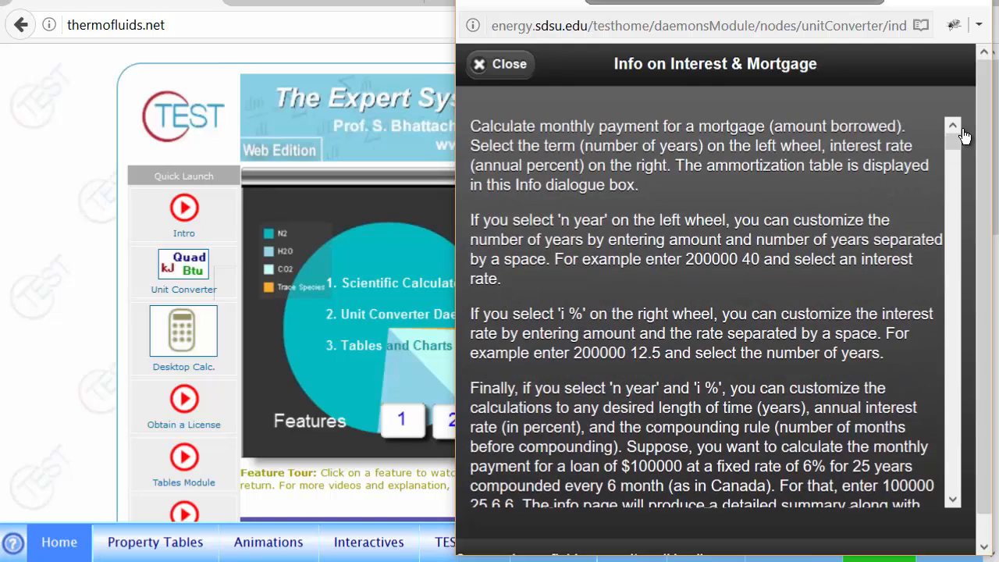
click(491, 66)
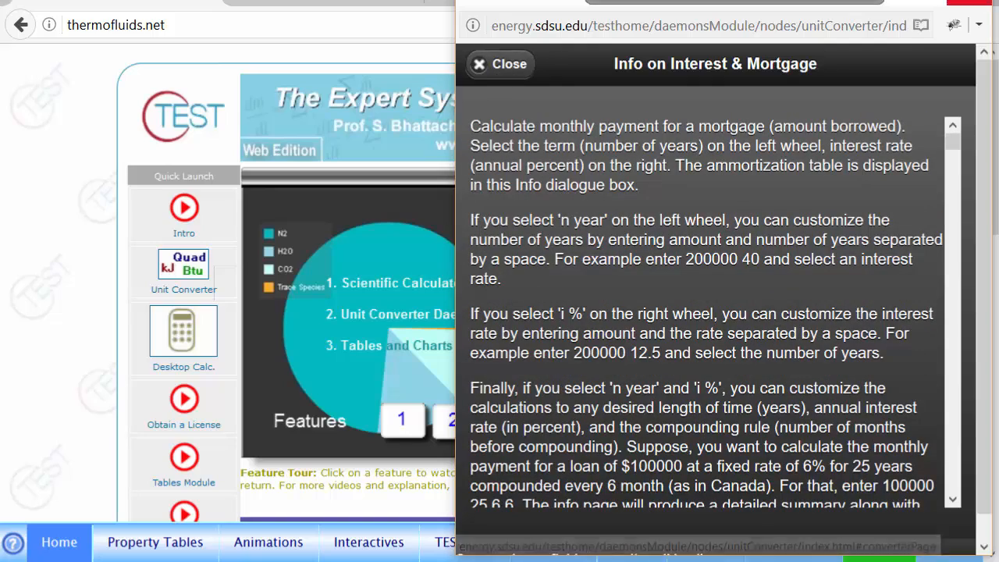
Open the desktop calculator and evaluate the expression =sin(pi/2);.
click(183, 333)
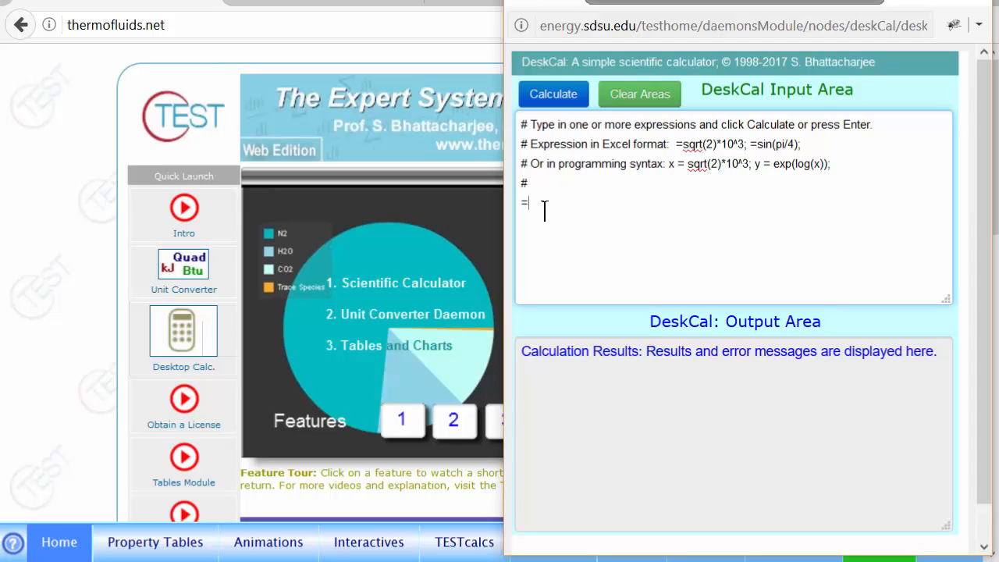
text(sin(pi/2);)
key(Return)
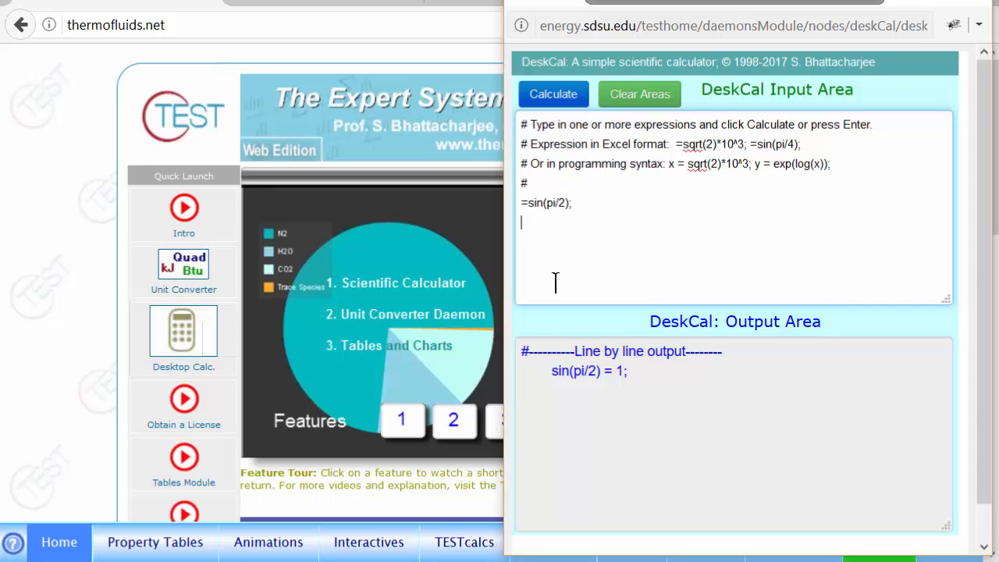
Change the divisor in the sine expression to 3 and calculate =sin(pi/3);.
click(566, 201)
key(BackSpace)
text(3)
click(577, 94)
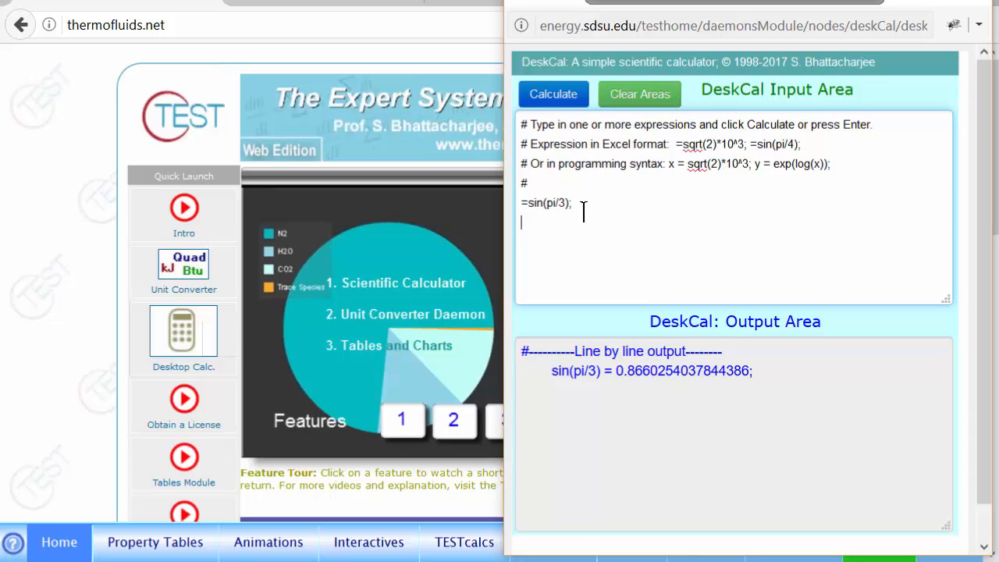
Replace the sine expression with the variable definitions x=5; and y=x+10; on separate lines and evaluate them.
drag(580, 201, 502, 207)
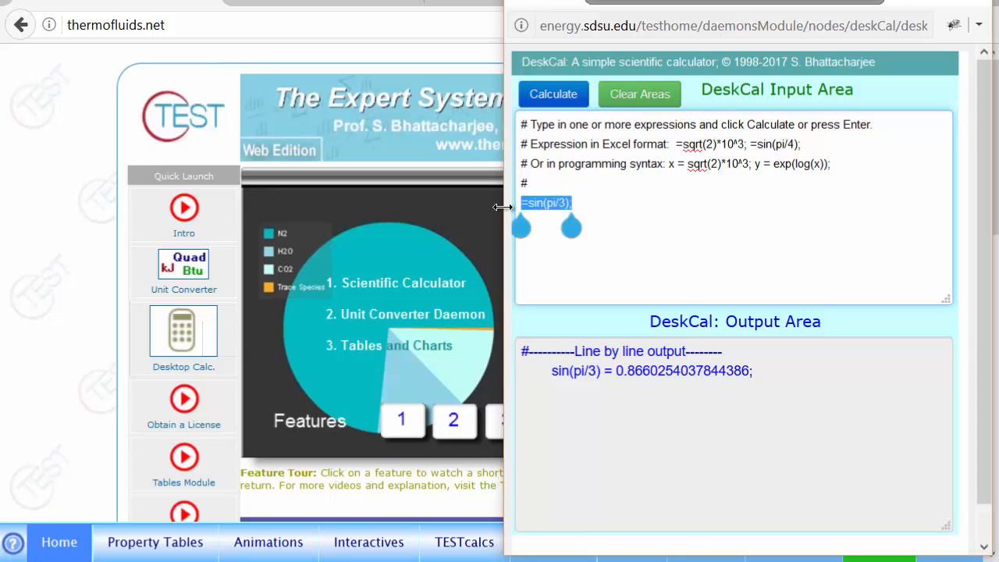
key(BackSpace)
text(x=5)
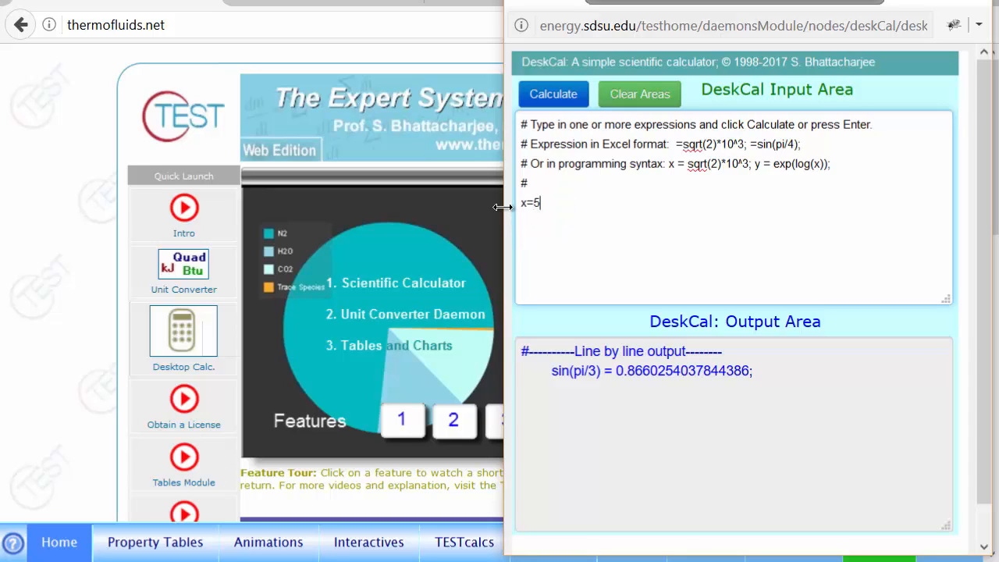
text(;)
key(Return)
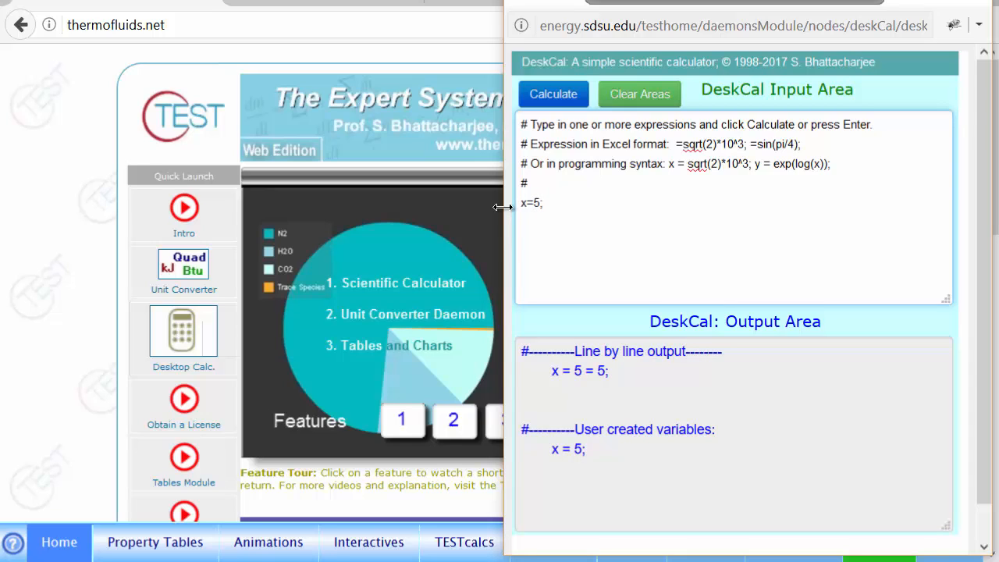
text(y=x+10;)
key(Return)
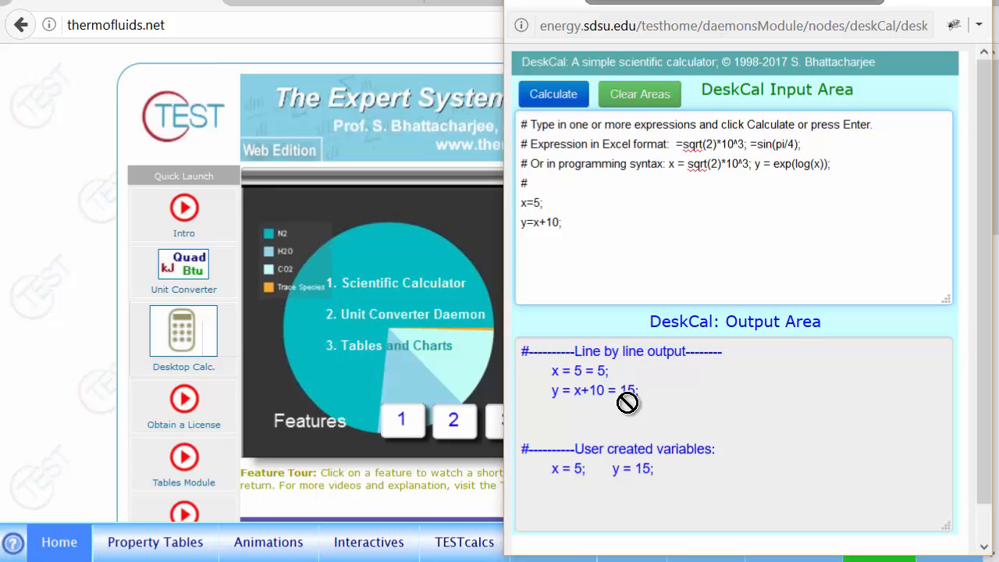
Close the desktop calculator and open the TESTcalcs map of thermodynamic calculators.
click(971, 2)
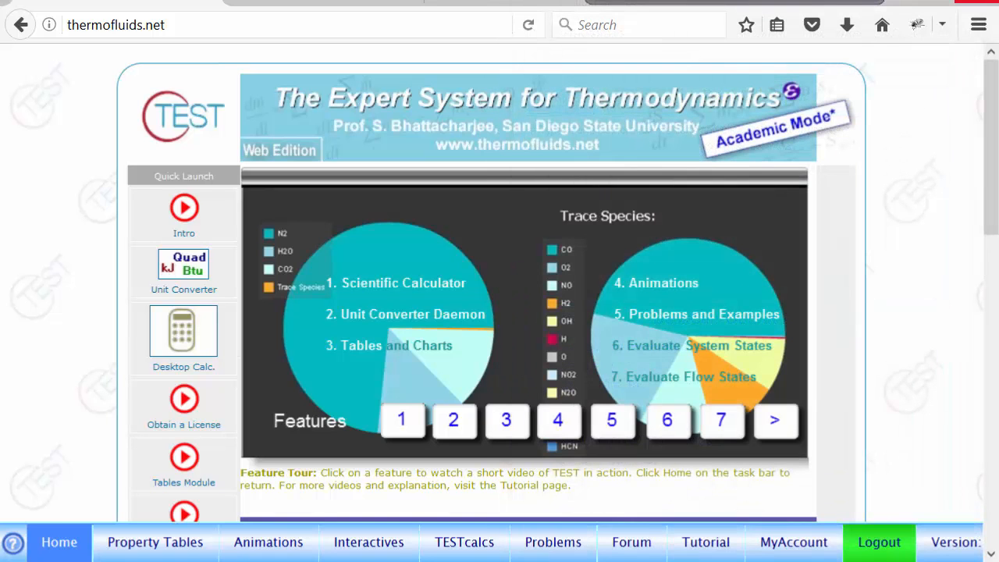
click(465, 550)
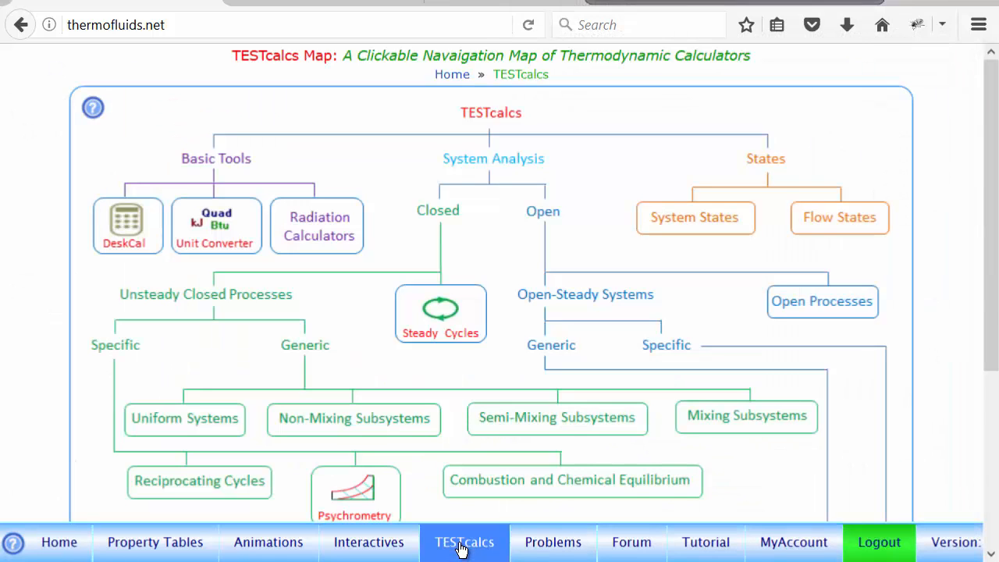
click(91, 108)
mouse_move(677, 224)
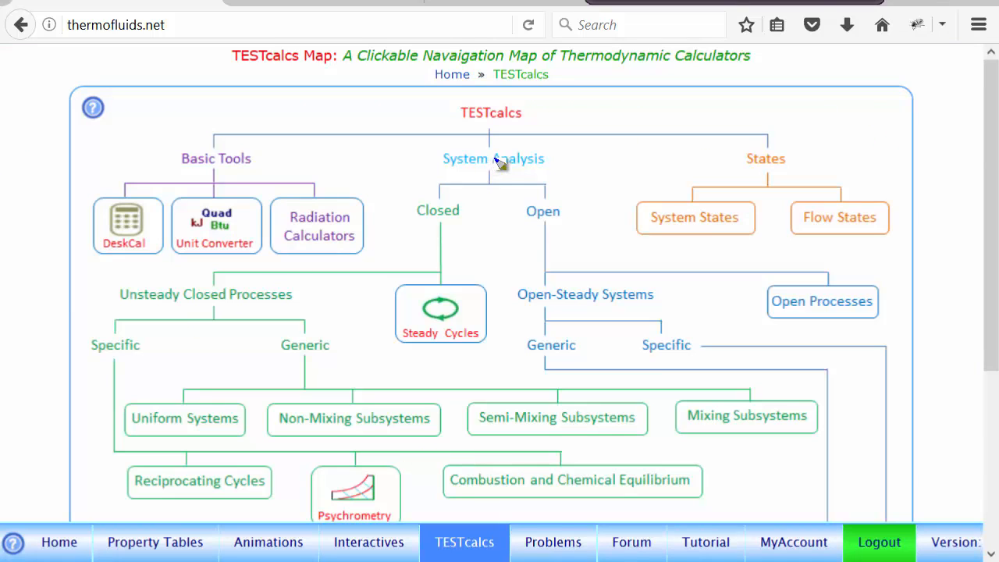
mouse_move(458, 202)
mouse_down()
mouse_move(421, 230)
mouse_move(468, 191)
mouse_up()
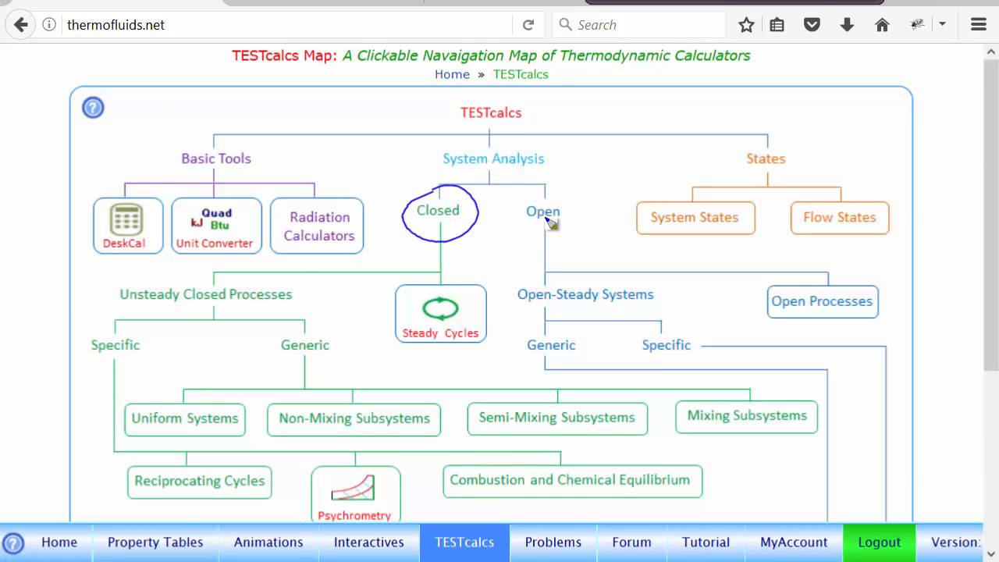
mouse_move(539, 187)
mouse_down()
mouse_move(511, 231)
mouse_move(546, 185)
mouse_up()
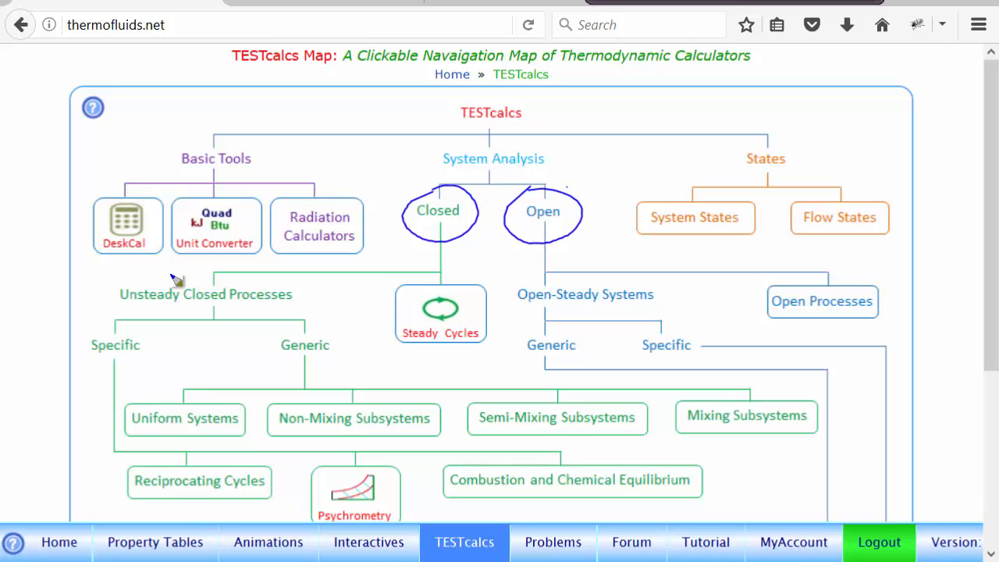
mouse_move(178, 274)
mouse_down()
mouse_move(139, 319)
mouse_move(182, 282)
mouse_up()
mouse_move(427, 334)
mouse_down()
mouse_move(394, 358)
mouse_move(422, 320)
mouse_up()
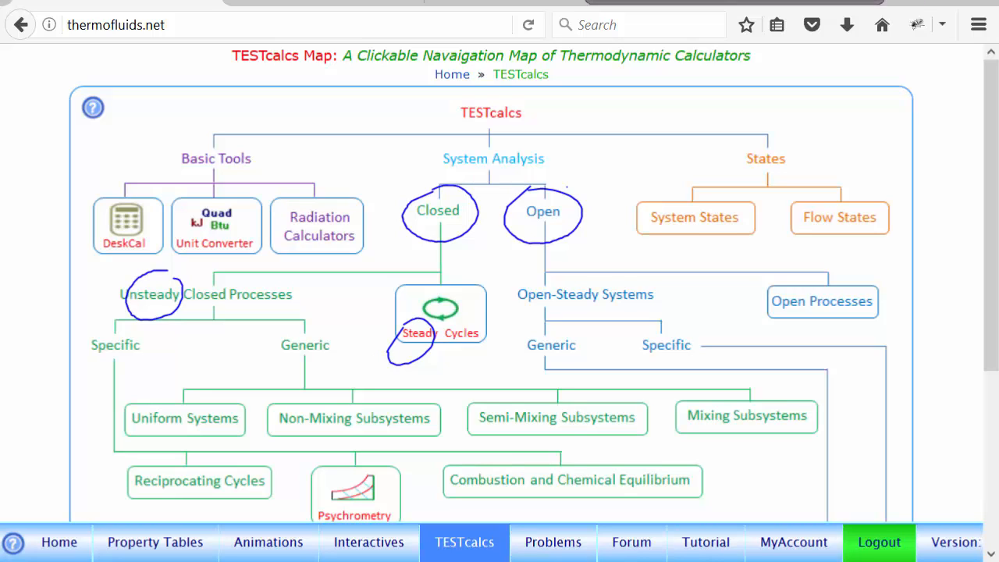
click(788, 1)
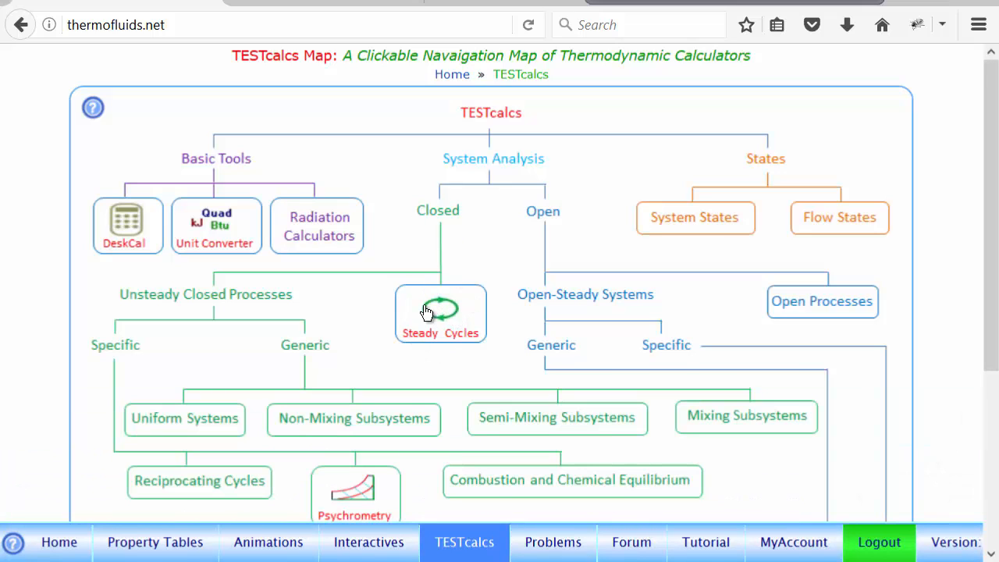
Open the closed Steady Cycles calculator from the map and show its HTML5 TESTapp version.
mouse_move(426, 313)
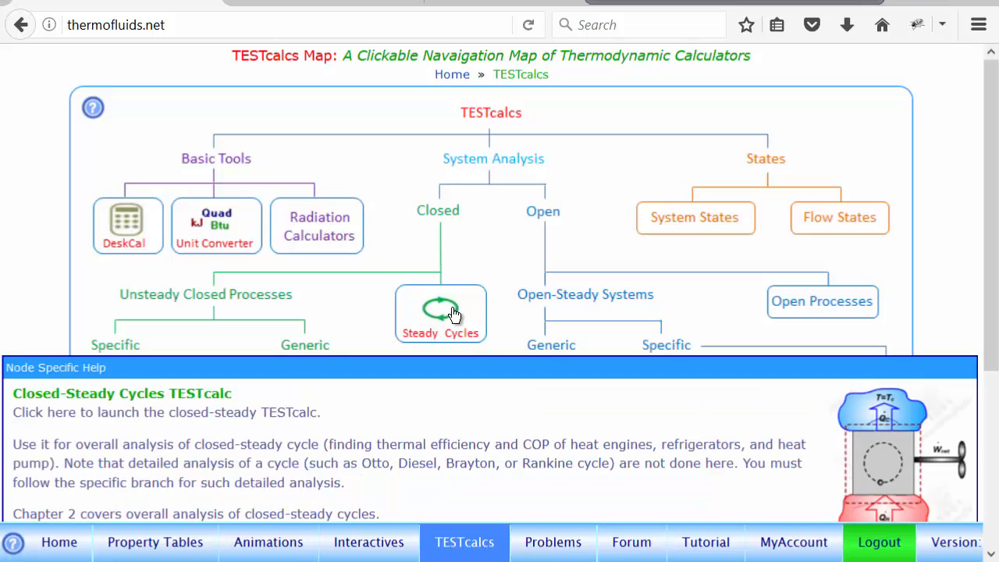
click(445, 326)
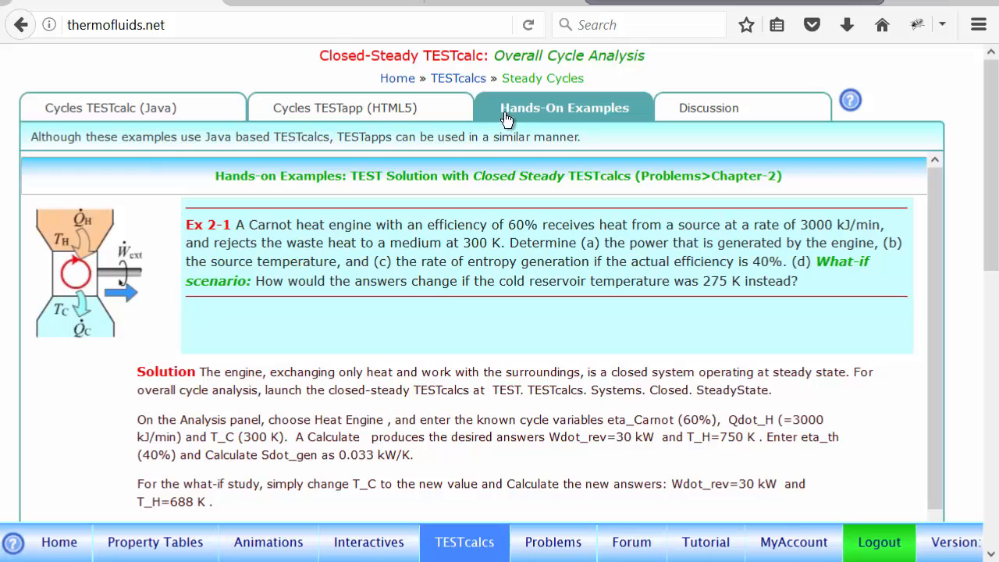
click(342, 113)
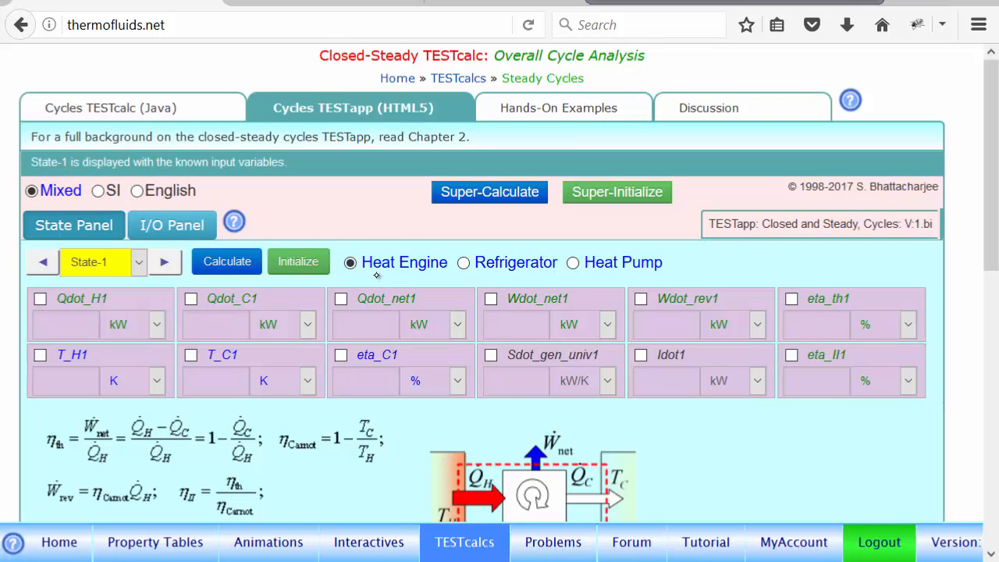
Switch the cycle type to Refrigerator, on to Heat Pump, and back to Heat Engine.
click(464, 263)
click(573, 263)
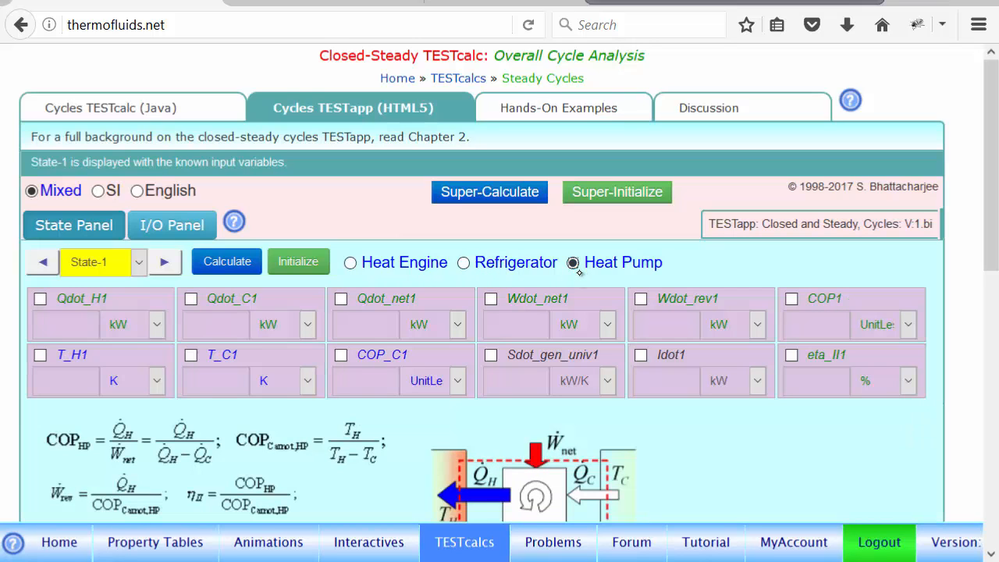
click(351, 264)
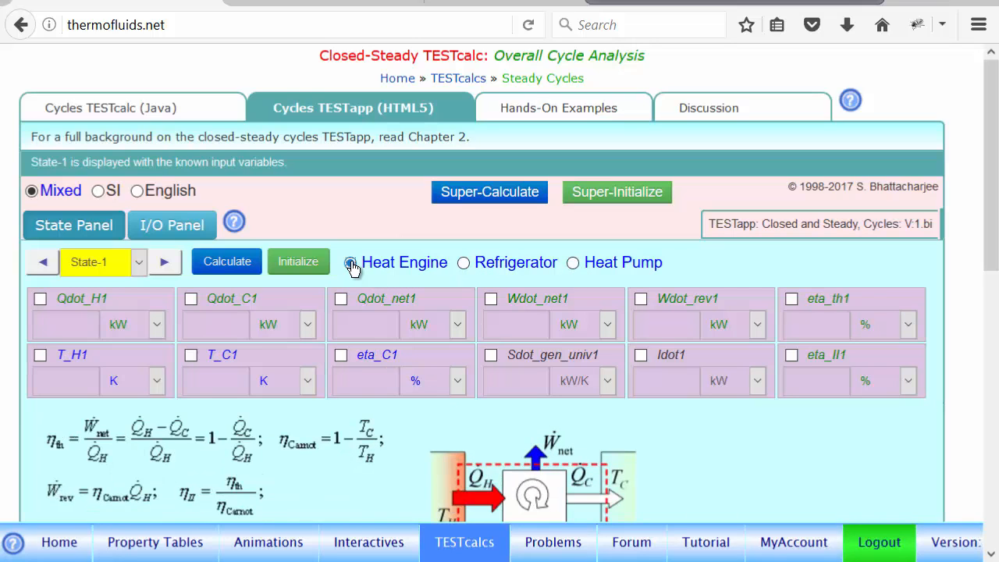
Set the heat engine's T_H1 to 1000 K and T_C1 to 300 K, and calculate State-1.
click(46, 381)
text(0)
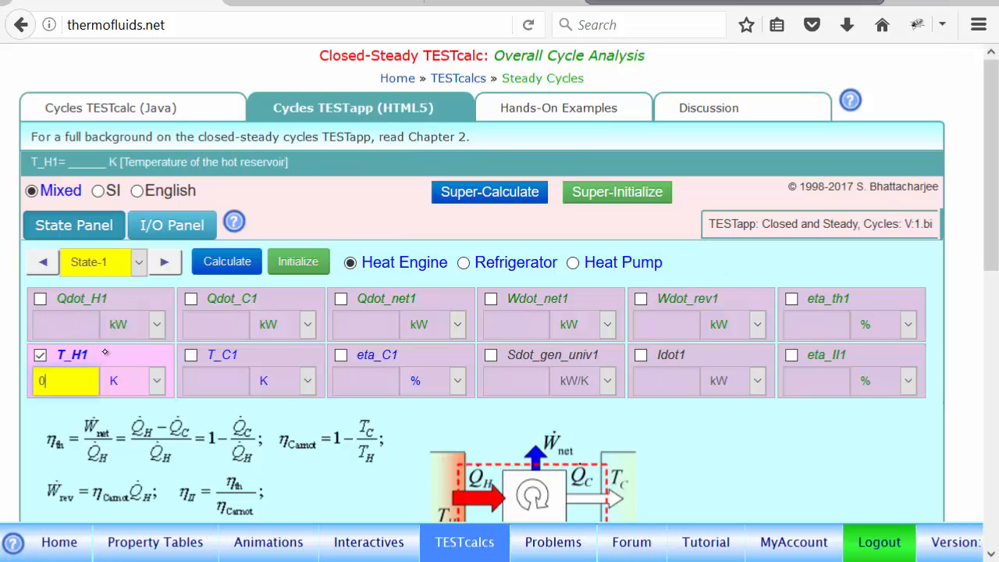
key(BackSpace)
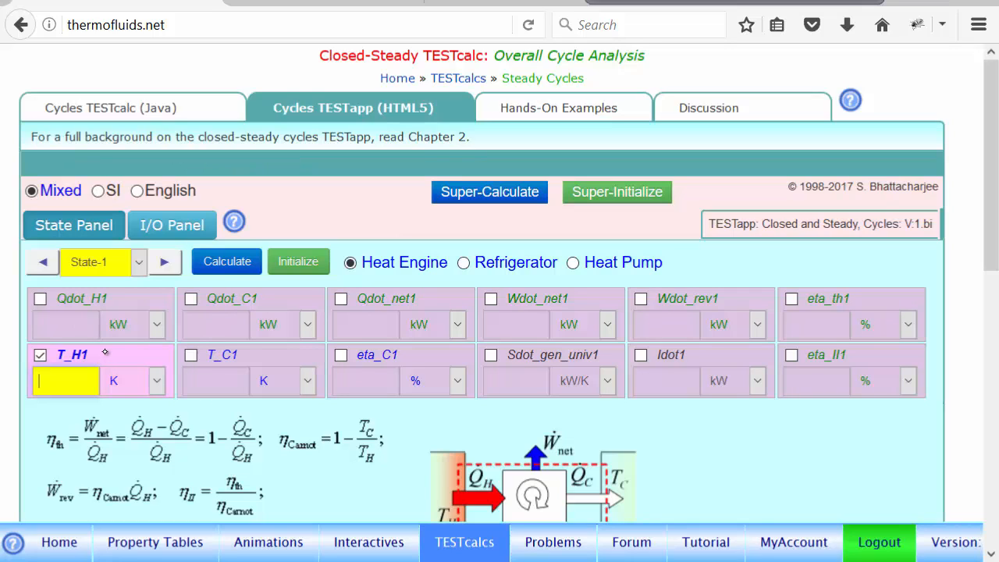
text(1000)
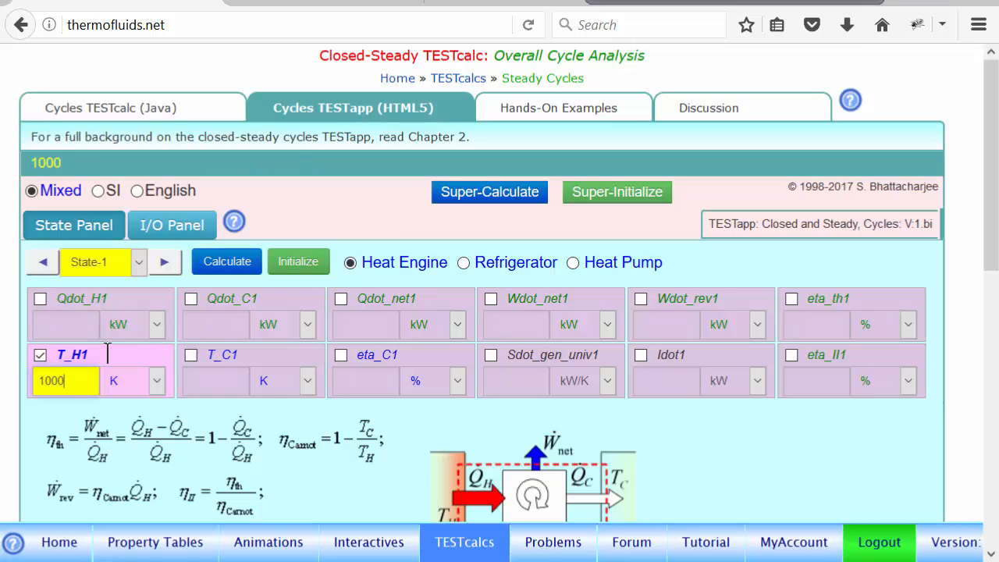
click(198, 382)
key(BackSpace)
text(300)
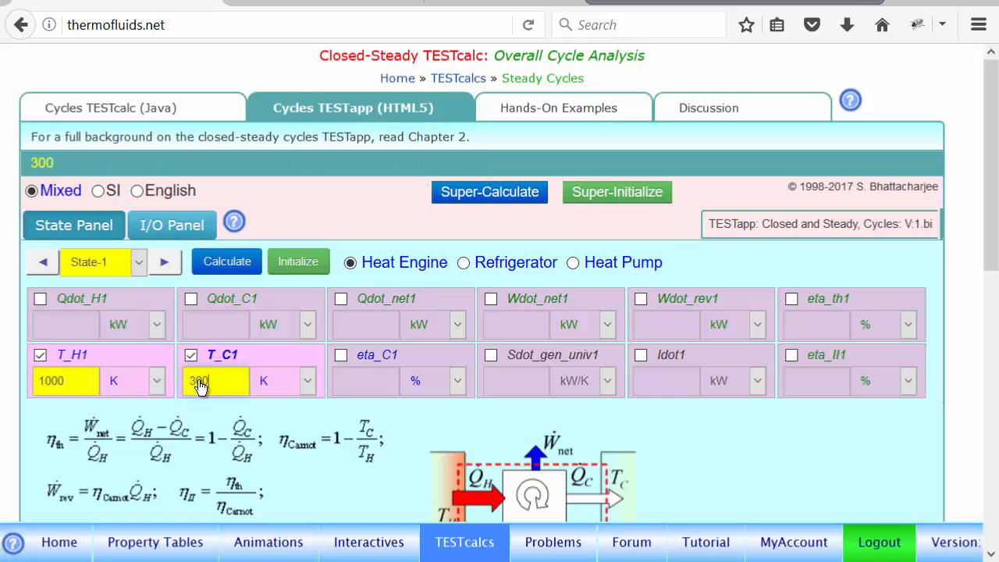
click(234, 264)
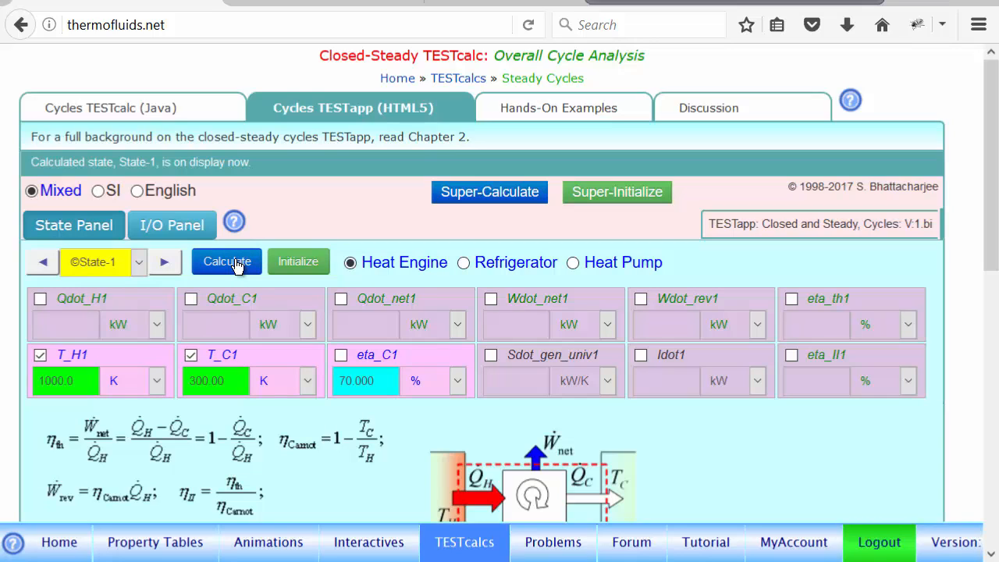
Set Qdot_H1 to 1000 kW and recalculate State-1.
click(45, 324)
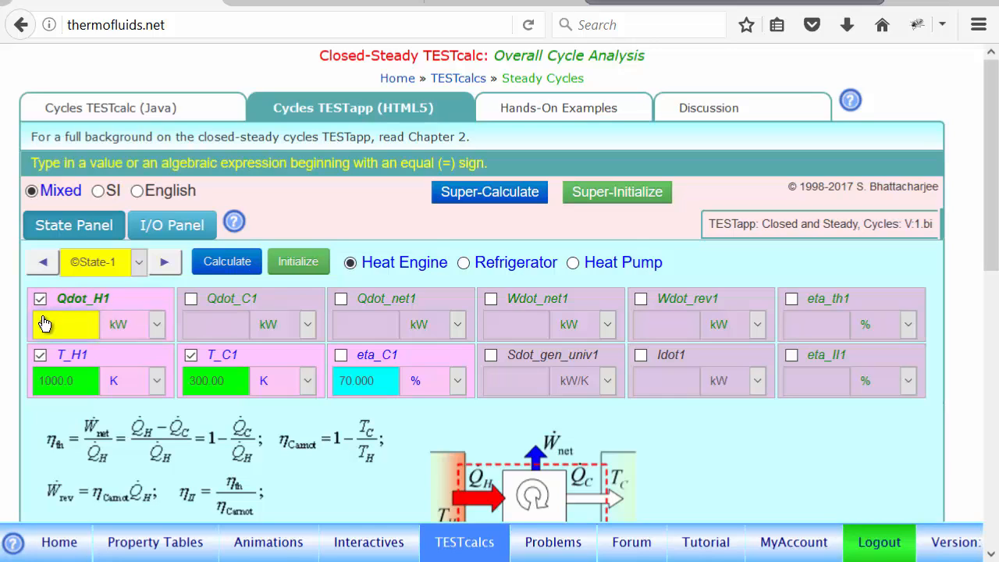
text(1000)
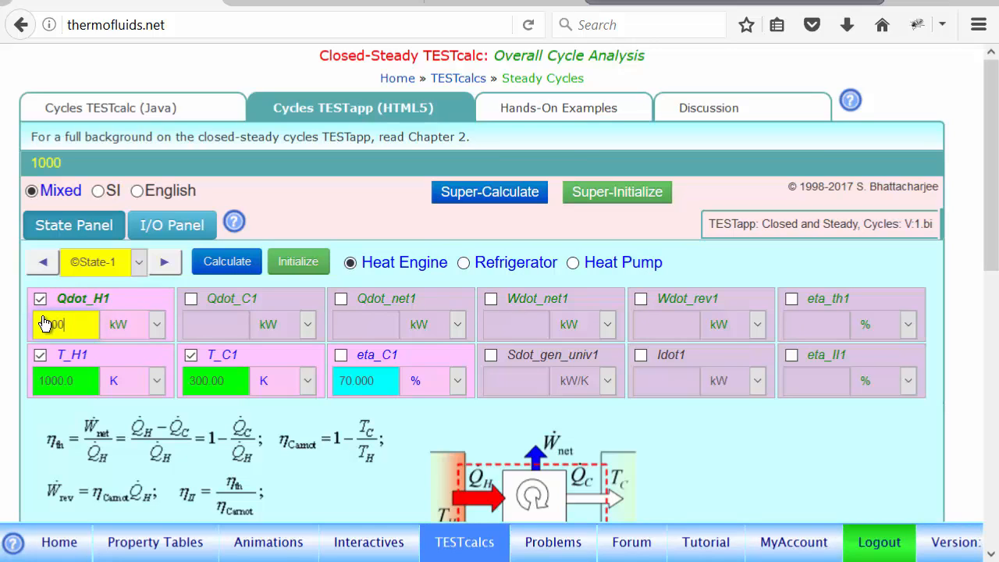
click(227, 261)
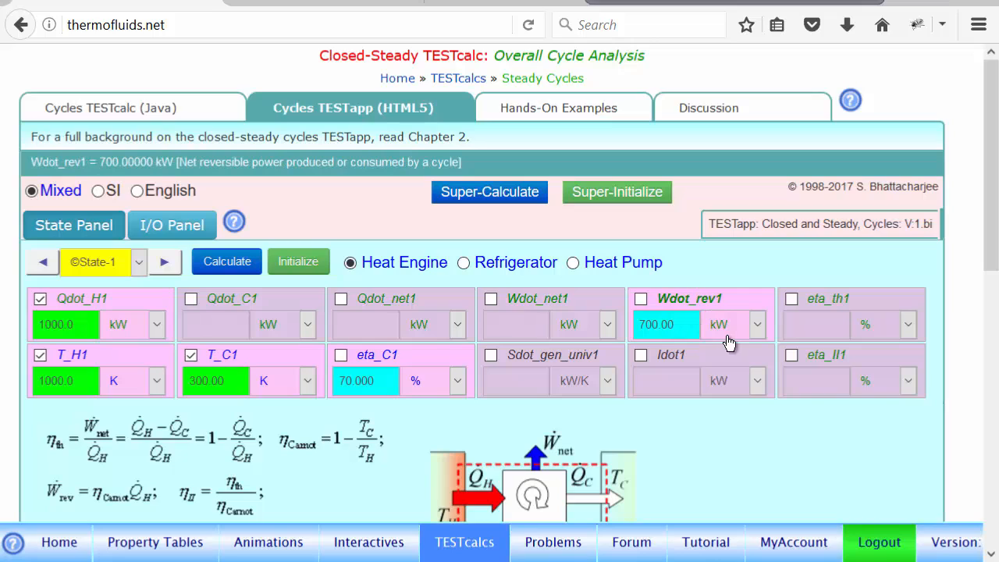
Set Wdot_net1 to 600 kW and recalculate the heat engine state.
click(504, 335)
text(0)
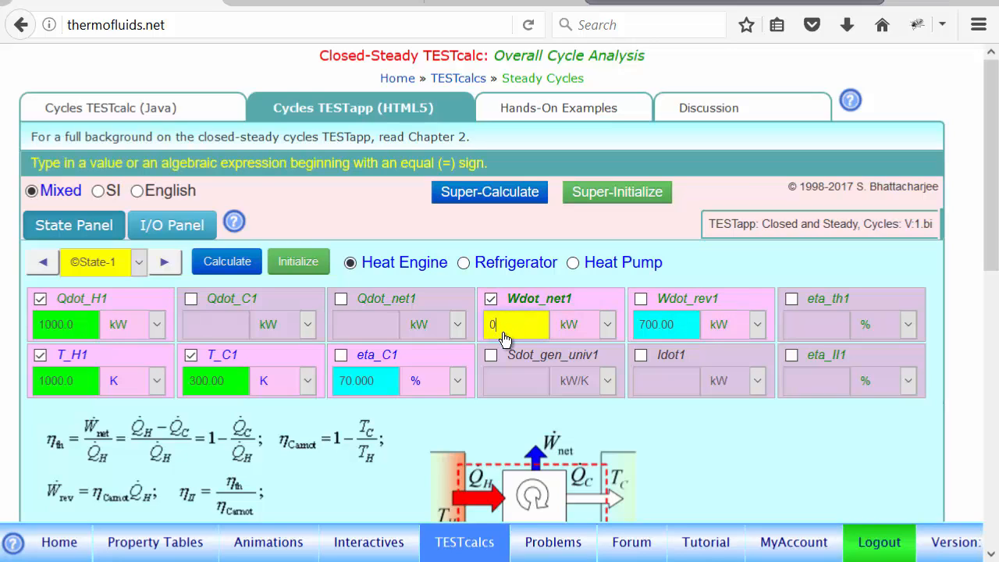
key(BackSpace)
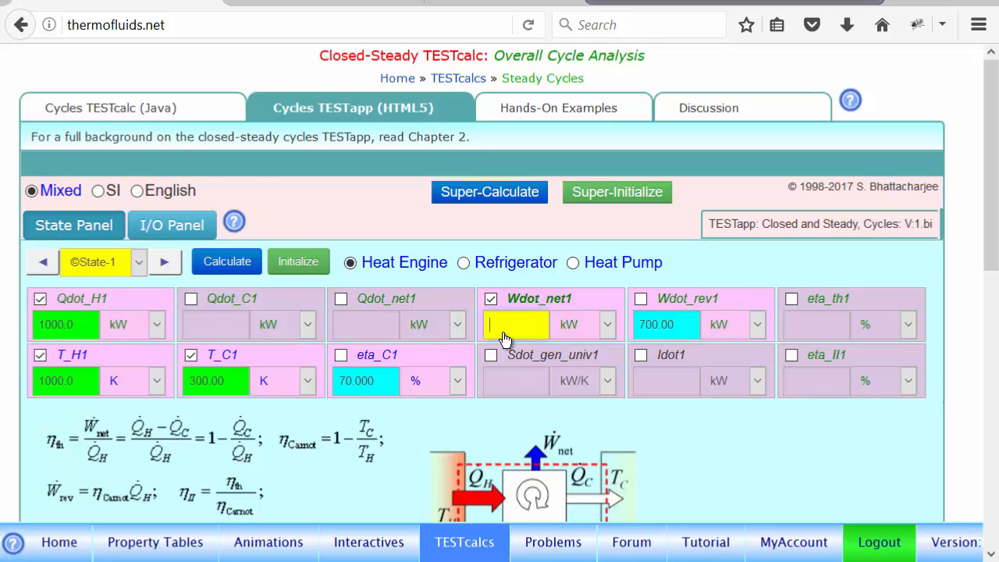
text(600)
click(227, 264)
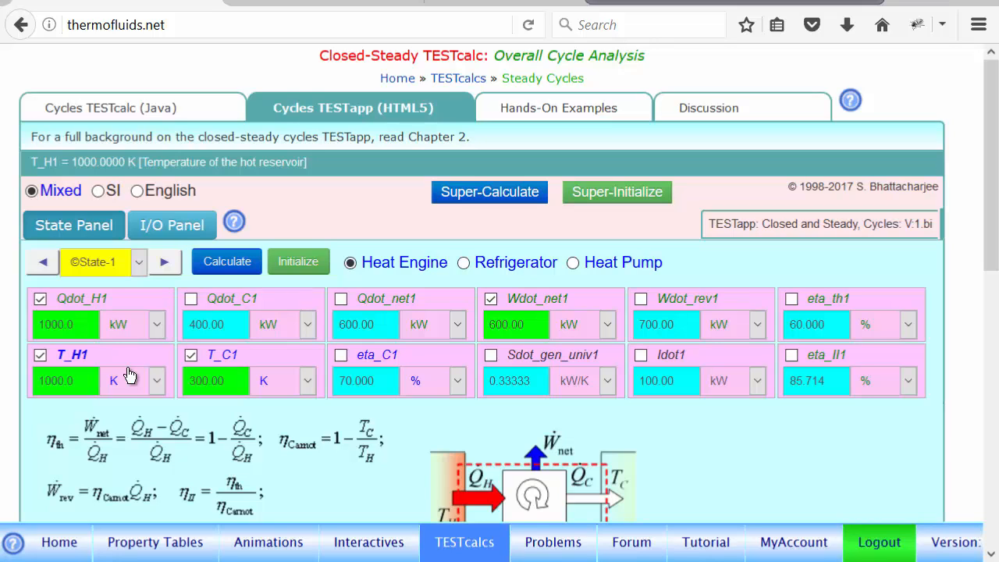
Switch the unit system to English and run Super-Calculate to generate the TEST-code.
click(138, 193)
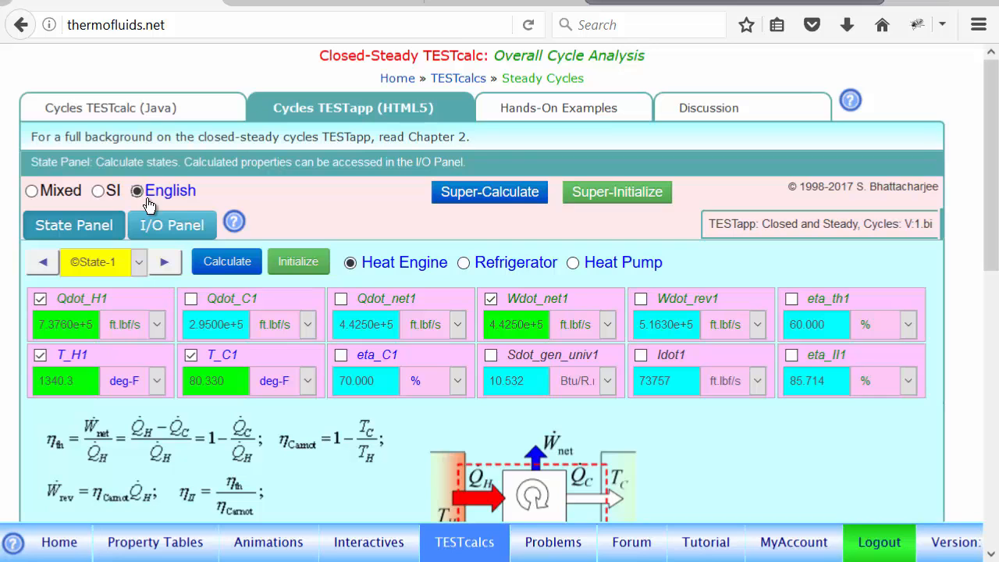
click(504, 198)
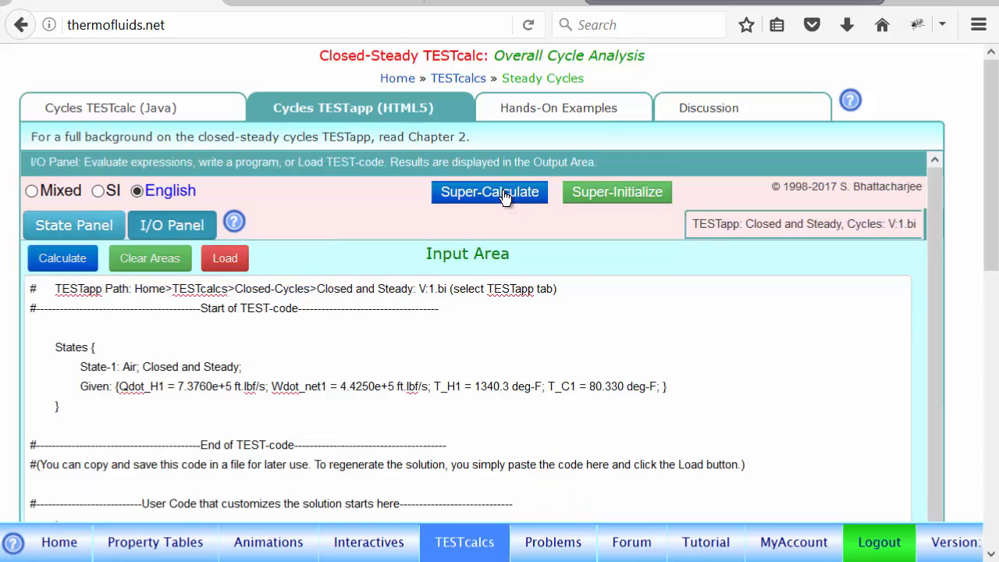
Review the heat engine's detailed output and the TESTapp's custom help, hide the generic instructions, and return to the State Panel.
drag(990, 214, 990, 403)
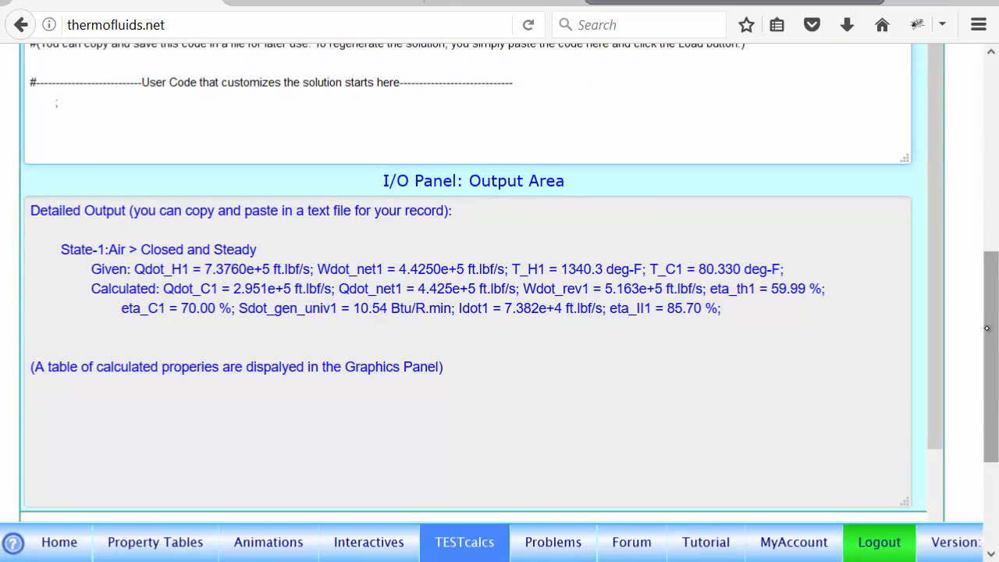
drag(986, 329, 990, 172)
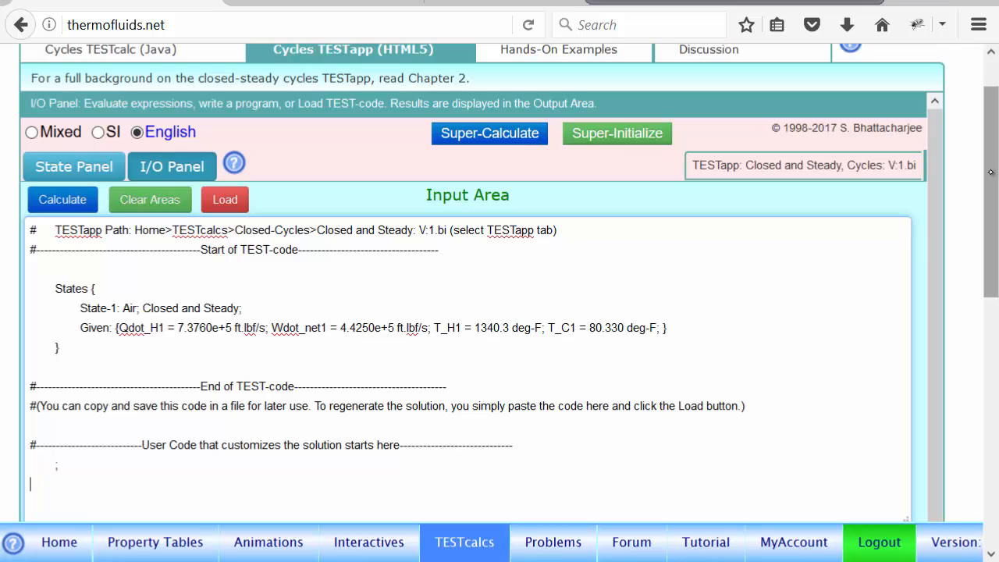
click(235, 165)
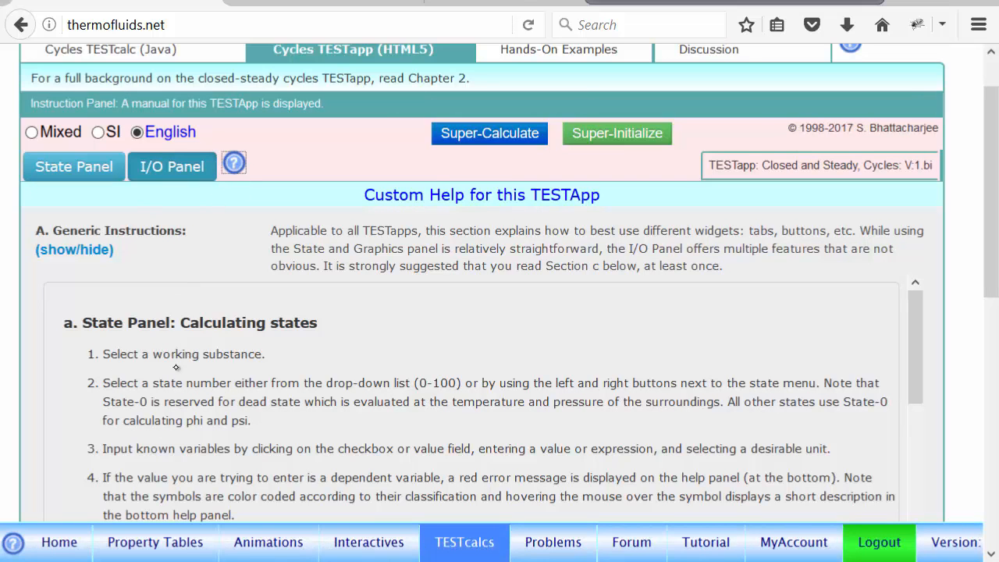
click(66, 255)
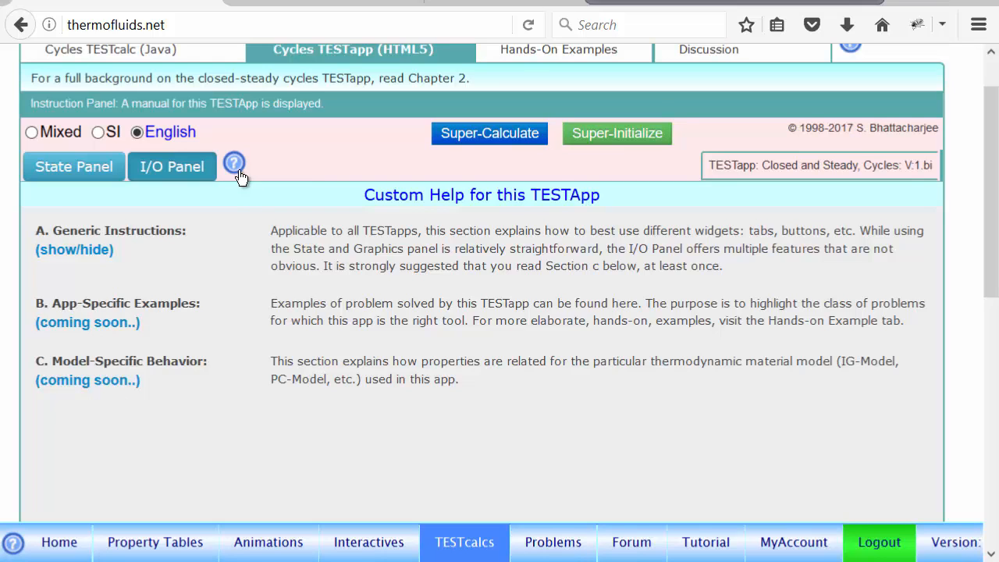
click(76, 177)
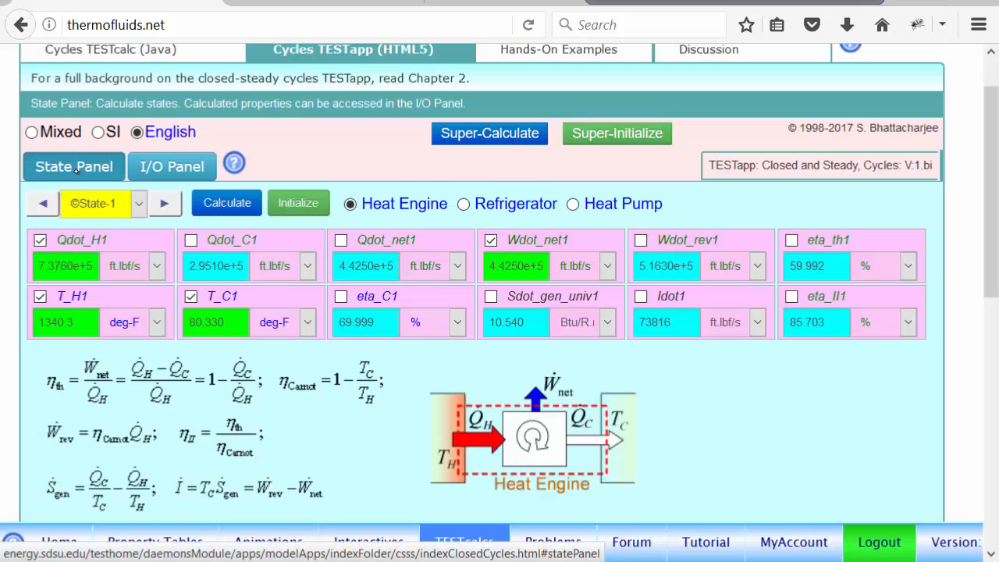
scroll(994, 249, down, 2)
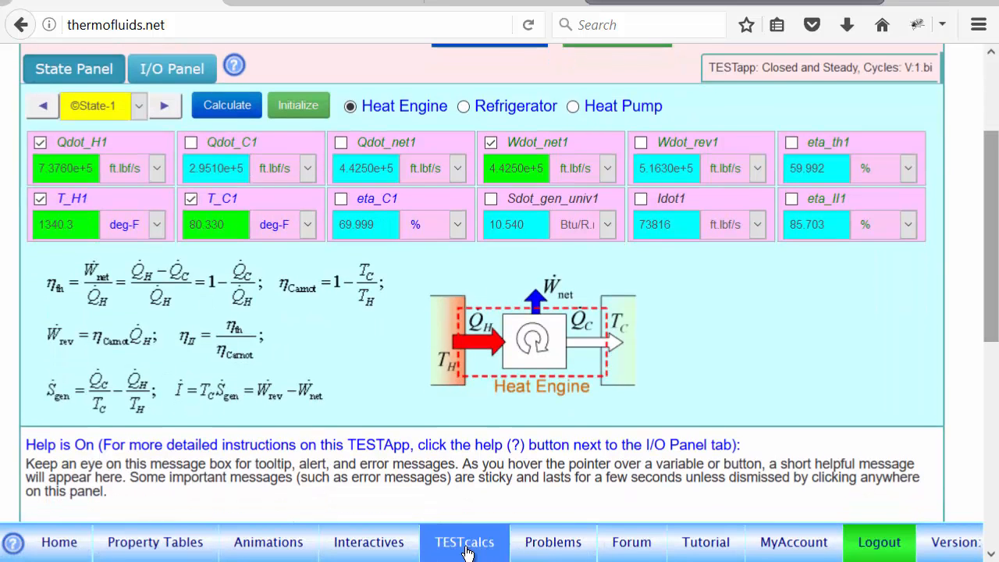
Open the Gas Dynamics TESTapp (HTML5) from the TESTcalcs map and display its Gas Dynamics Tables.
click(466, 546)
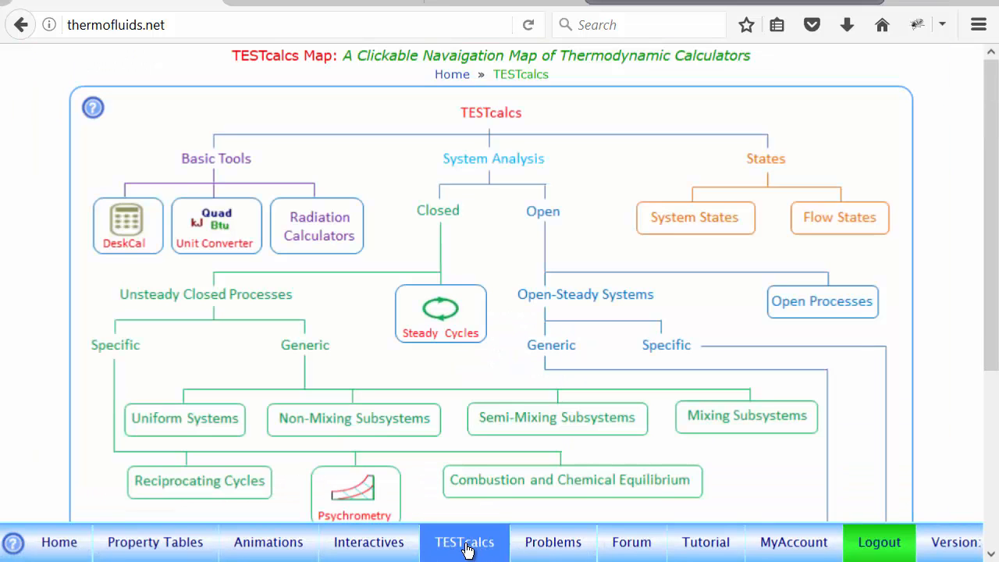
drag(991, 305, 993, 408)
click(809, 466)
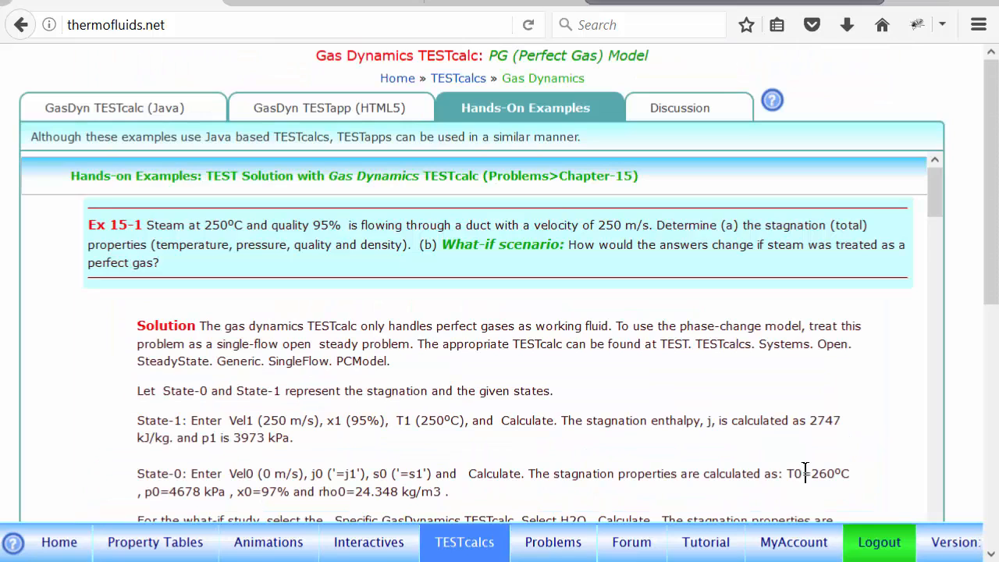
click(318, 109)
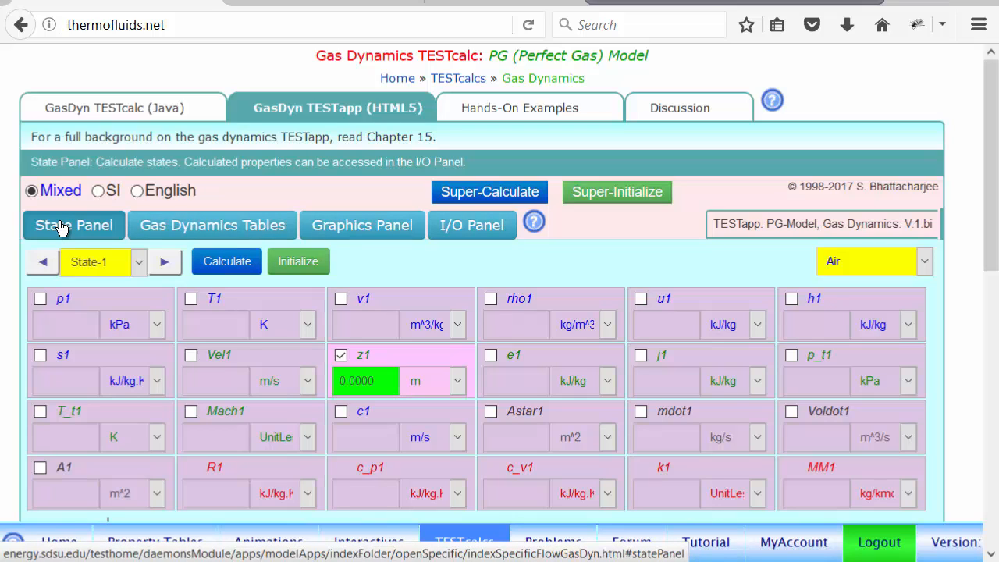
click(252, 229)
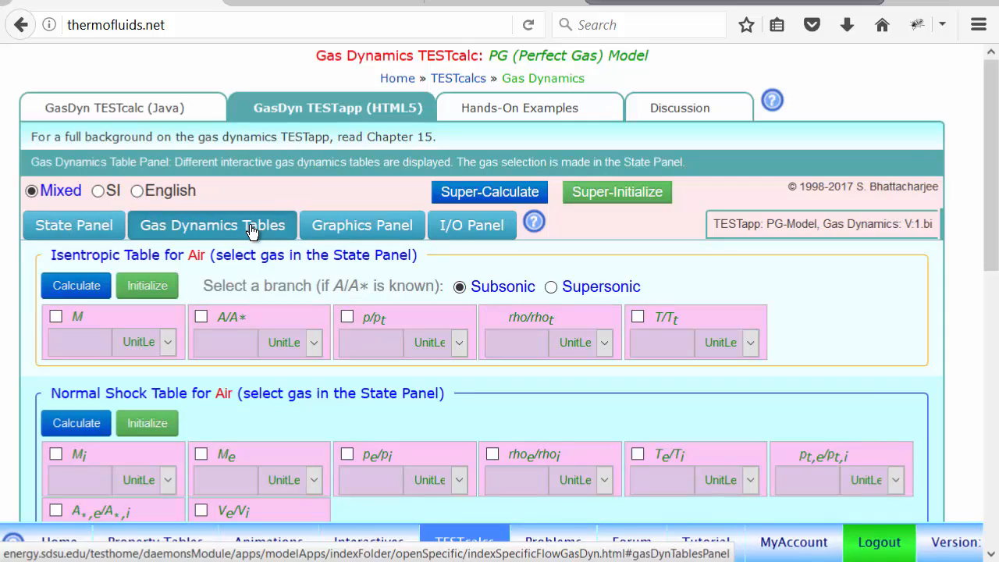
drag(988, 228, 987, 263)
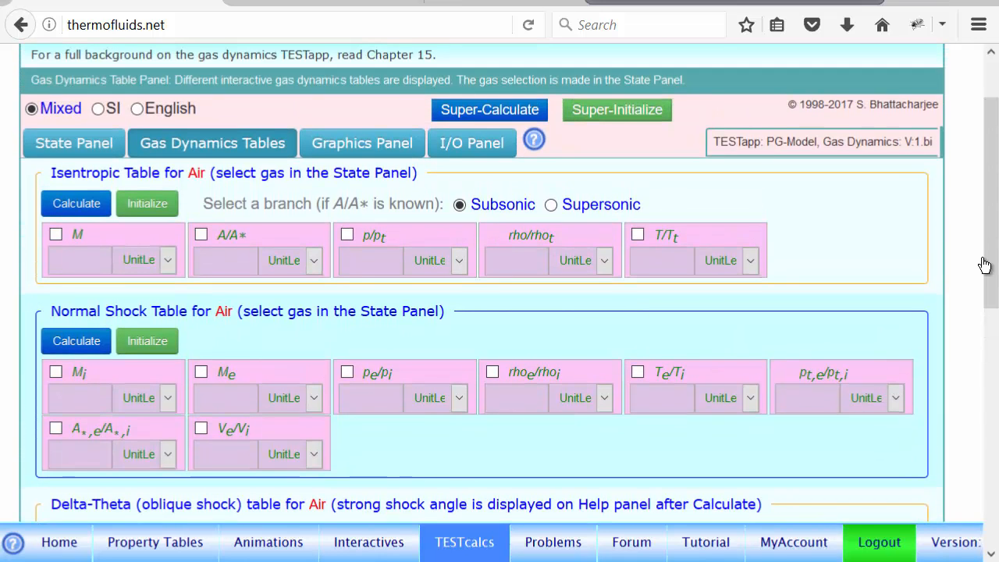
click(56, 234)
text(0)
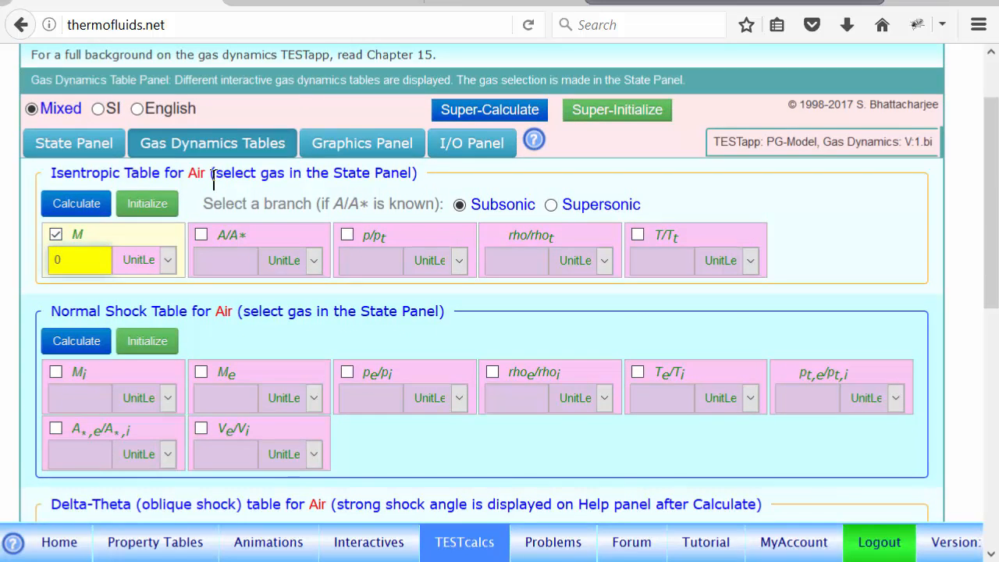
double_click(196, 172)
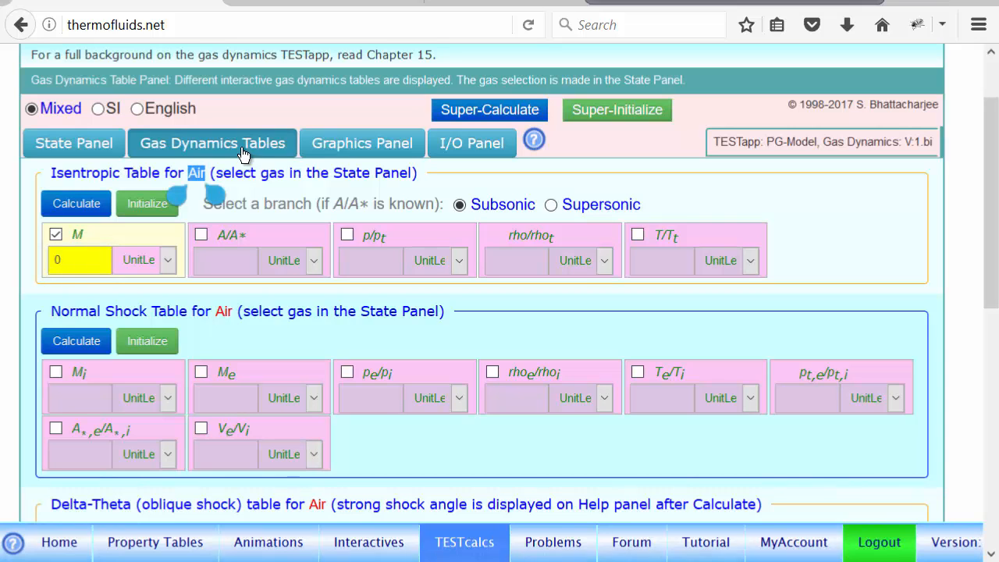
key(F5)
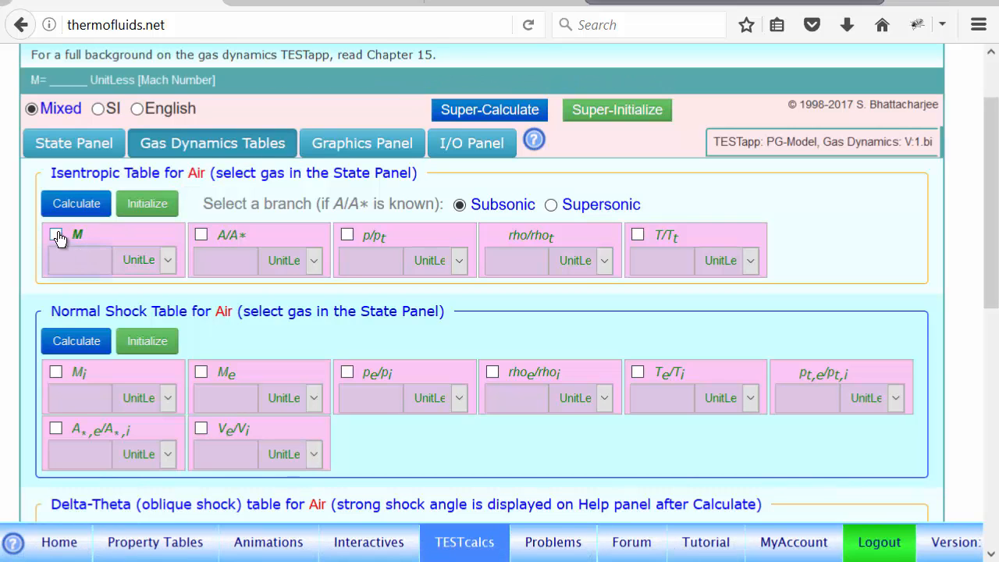
Set the Mach number M to 2 in the Isentropic Table for air and calculate the table.
click(65, 233)
text(0)
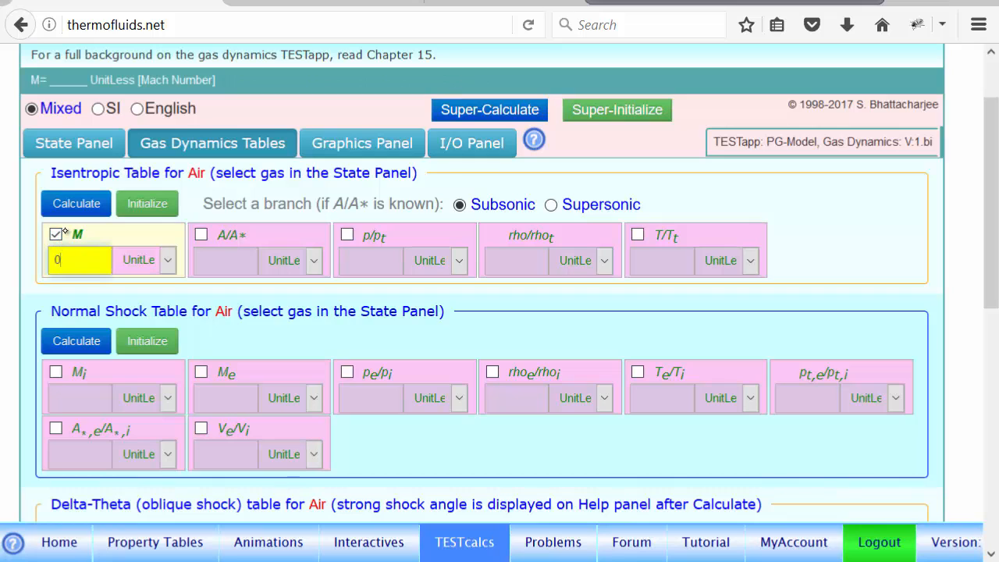
key(BackSpace)
text(2)
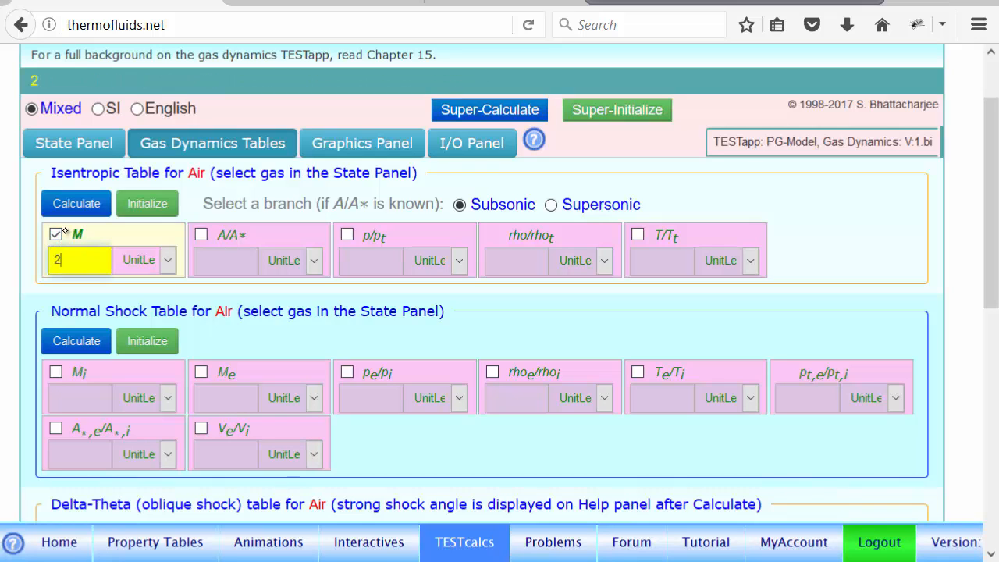
click(77, 203)
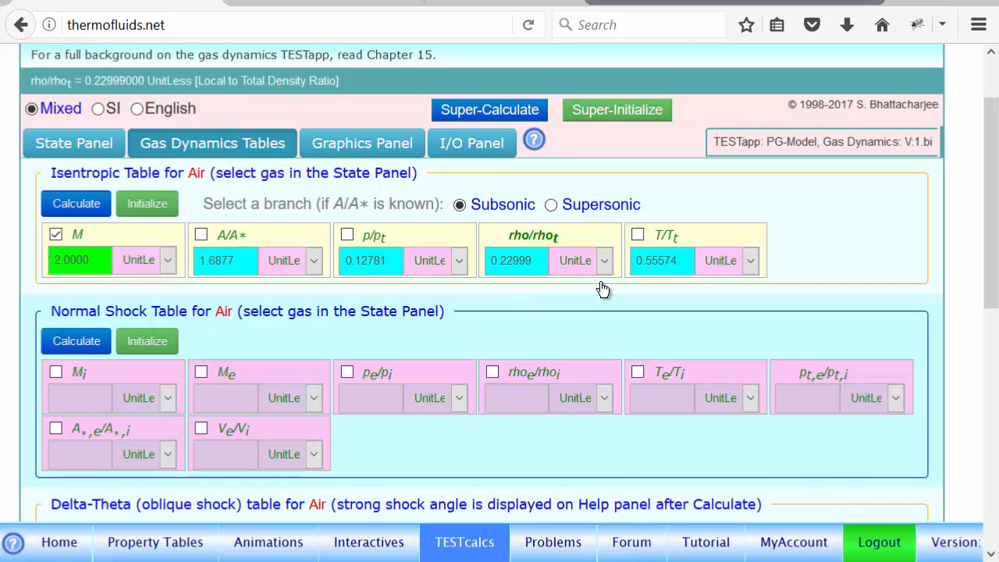
Make M unknown in the Isentropic Table, use p/pt = 0.12781 as the known input instead, and recalculate.
click(55, 234)
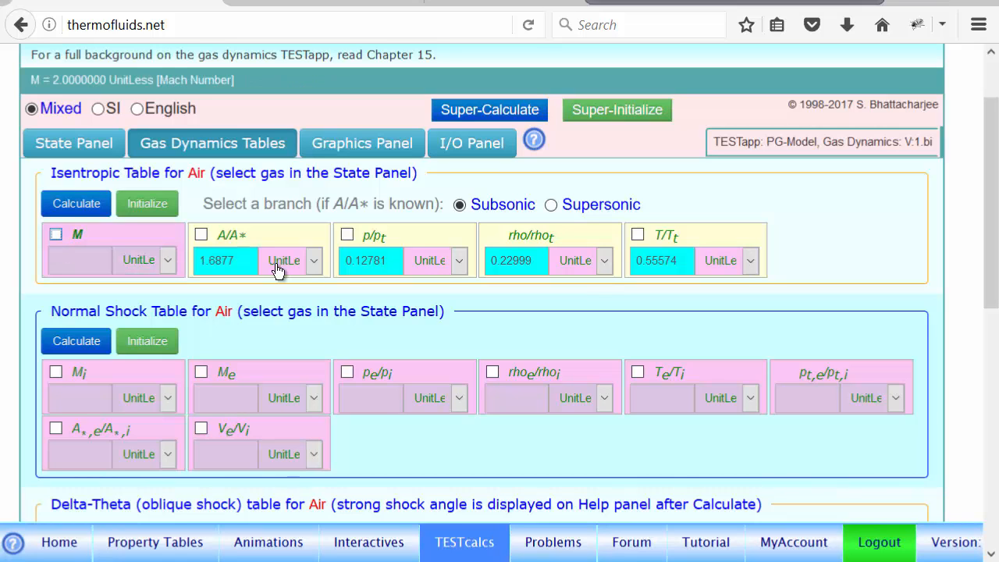
click(386, 263)
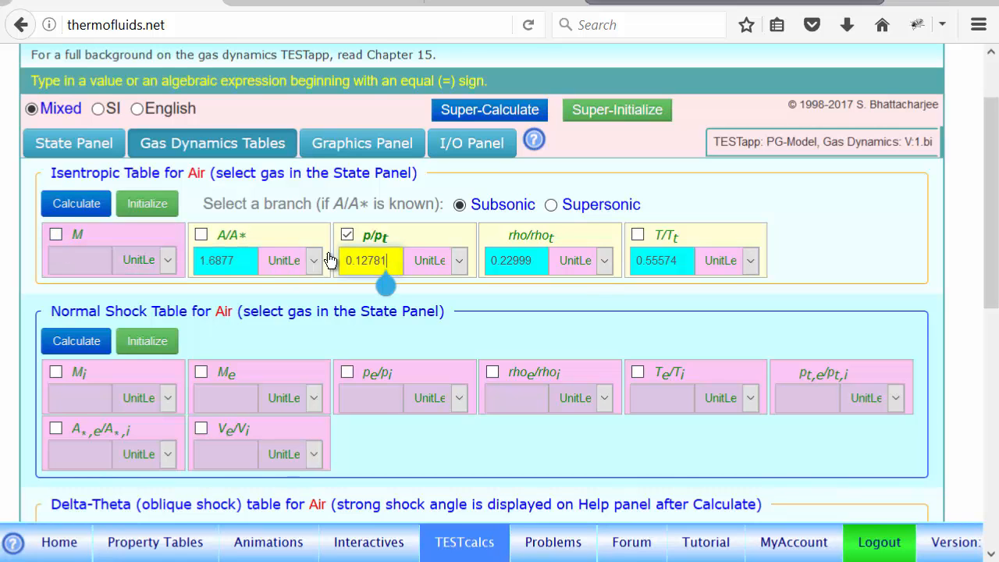
click(78, 205)
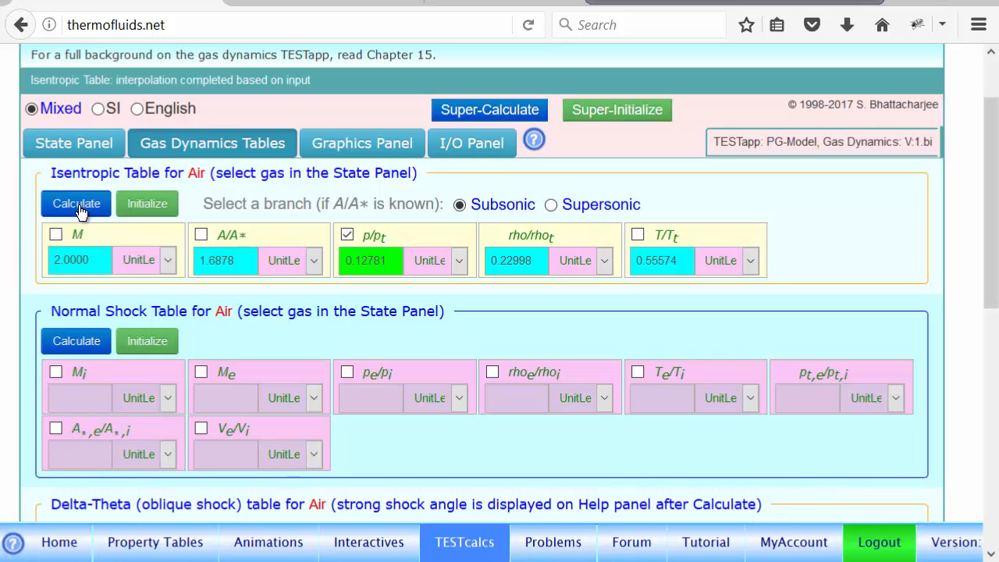
Expand the Delta-Theta (oblique shock) table, set Mi to 2 and δ to 20 degrees, and calculate it.
drag(988, 201, 996, 324)
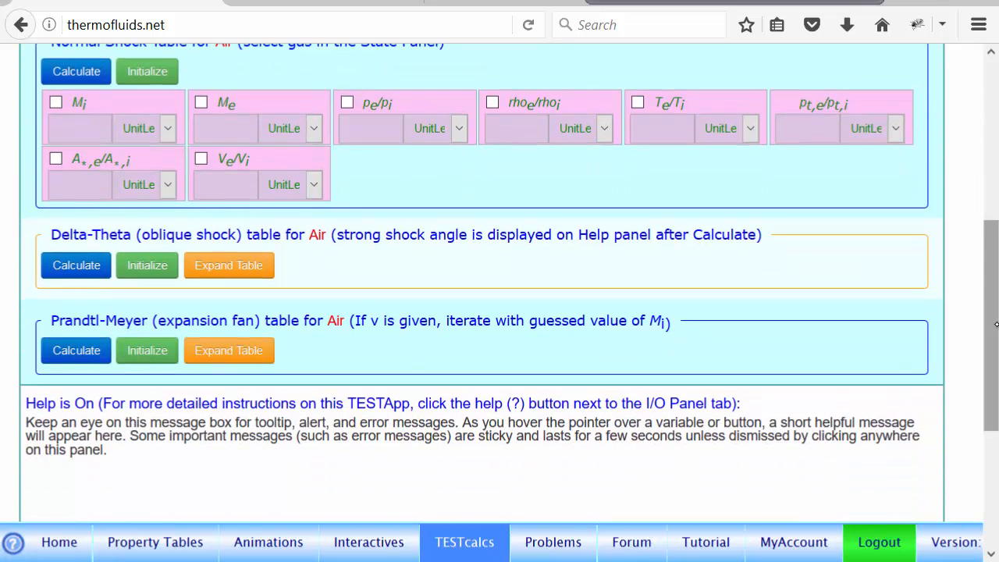
click(232, 275)
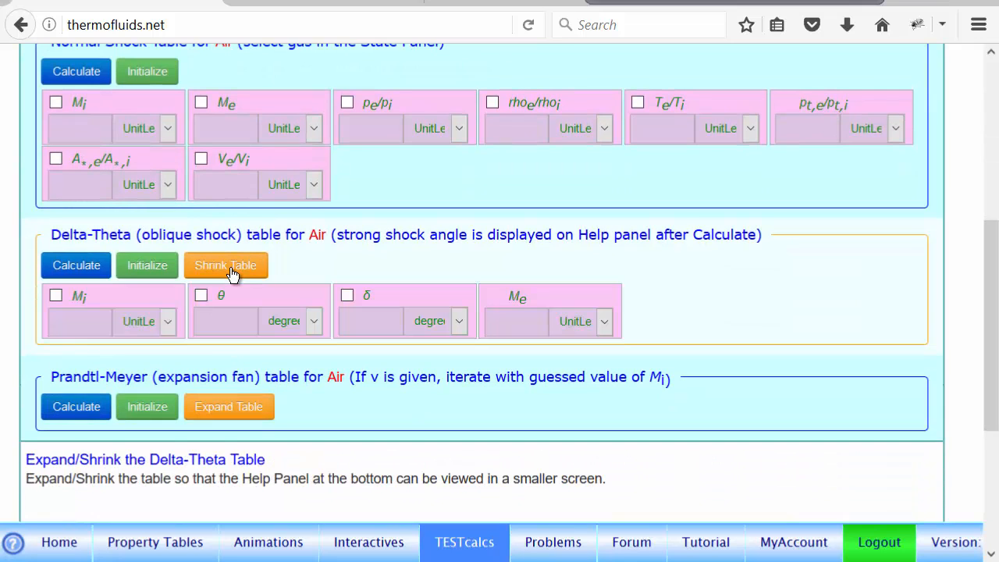
click(55, 297)
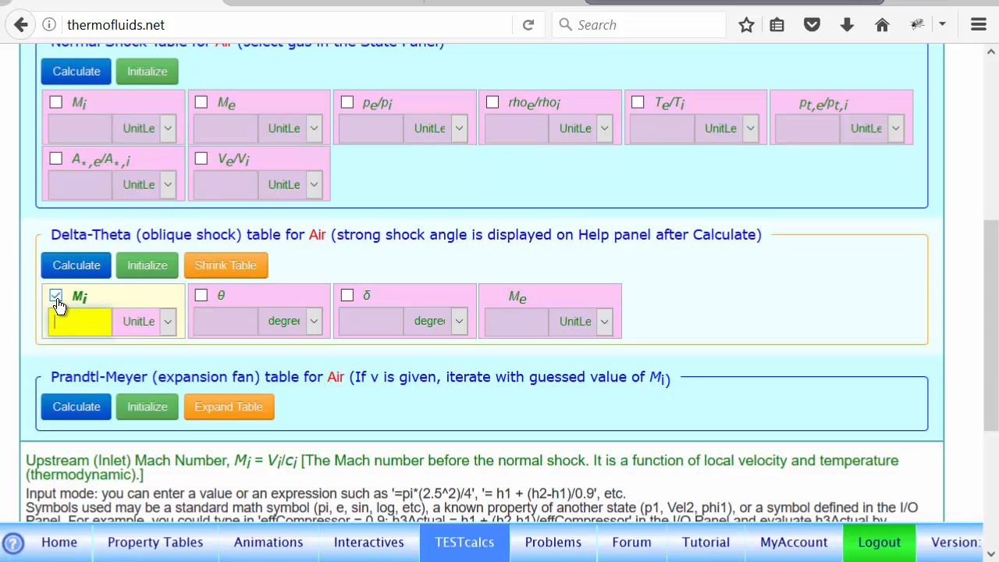
text(2)
click(347, 295)
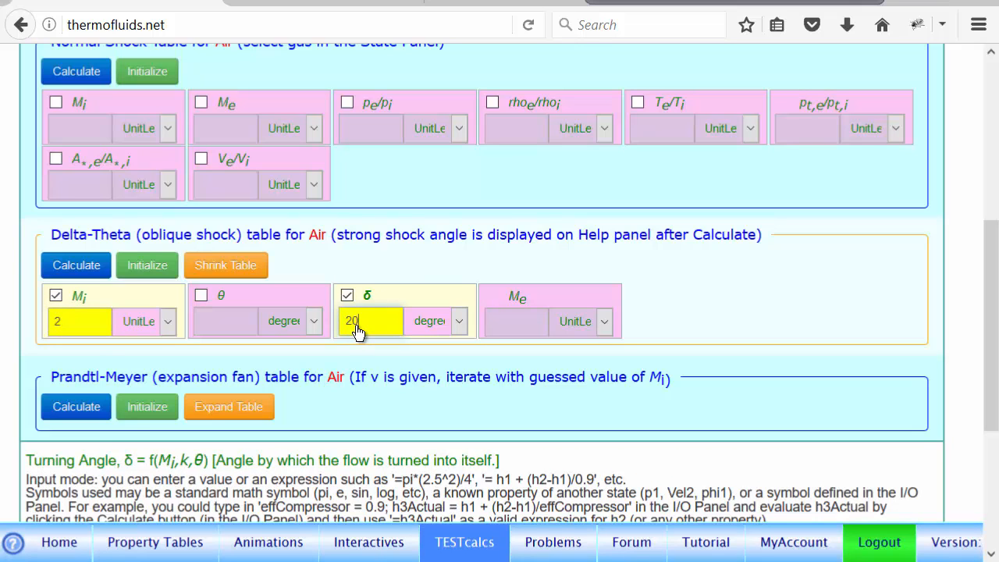
drag(990, 304, 994, 356)
click(77, 155)
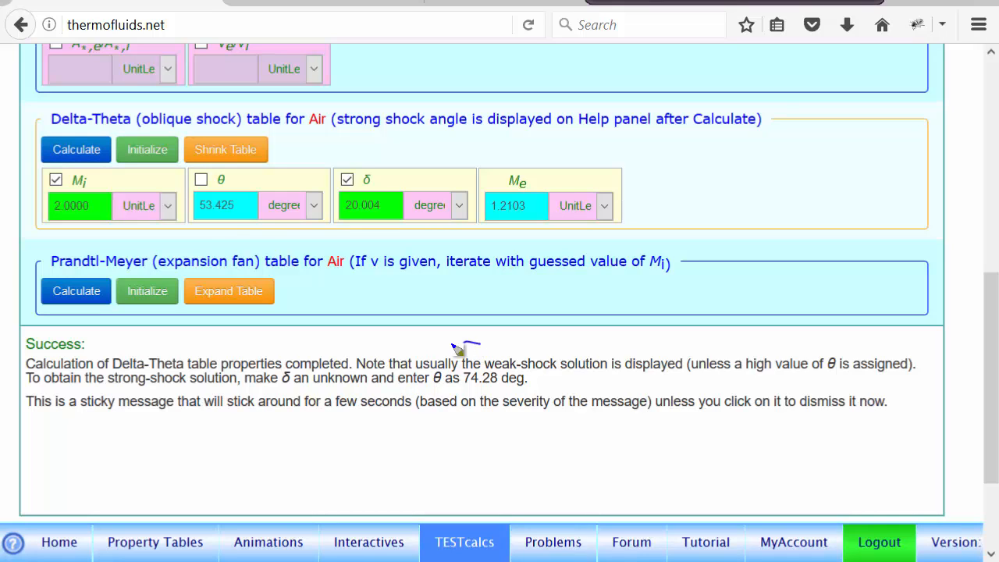
mouse_move(480, 342)
mouse_down()
mouse_move(449, 411)
mouse_move(478, 341)
mouse_up()
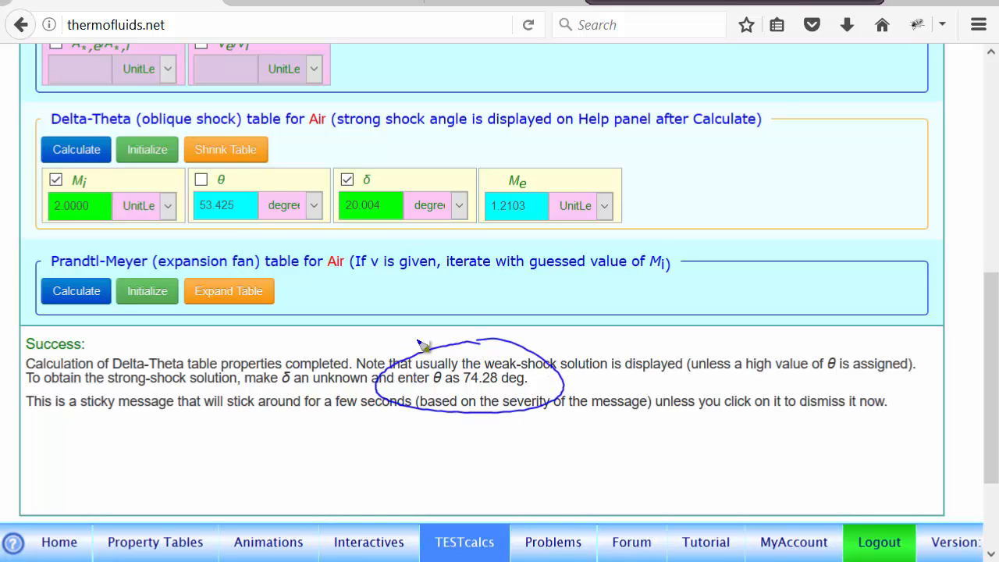
mouse_move(173, 353)
mouse_down()
mouse_move(100, 374)
mouse_move(197, 368)
mouse_up()
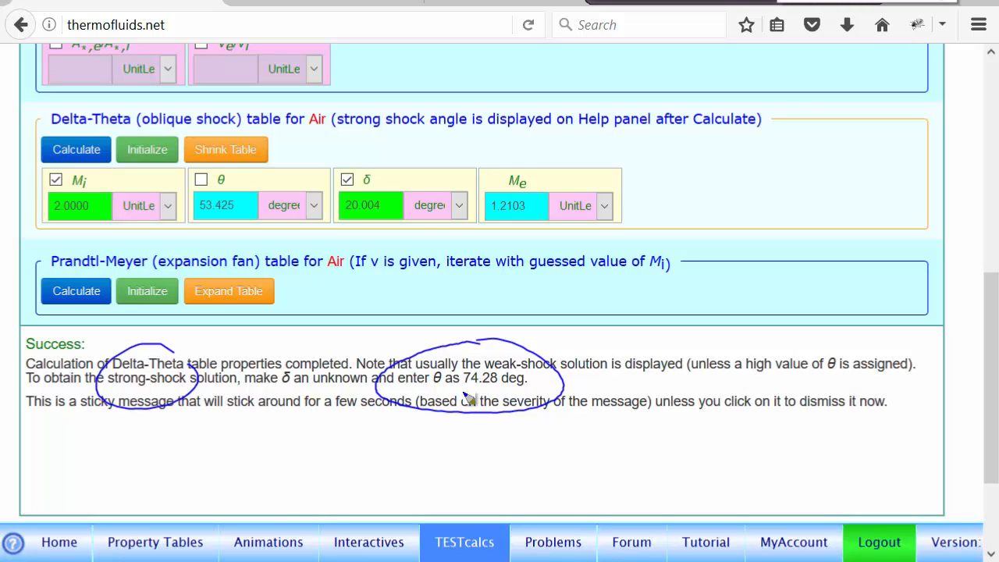
key(Escape)
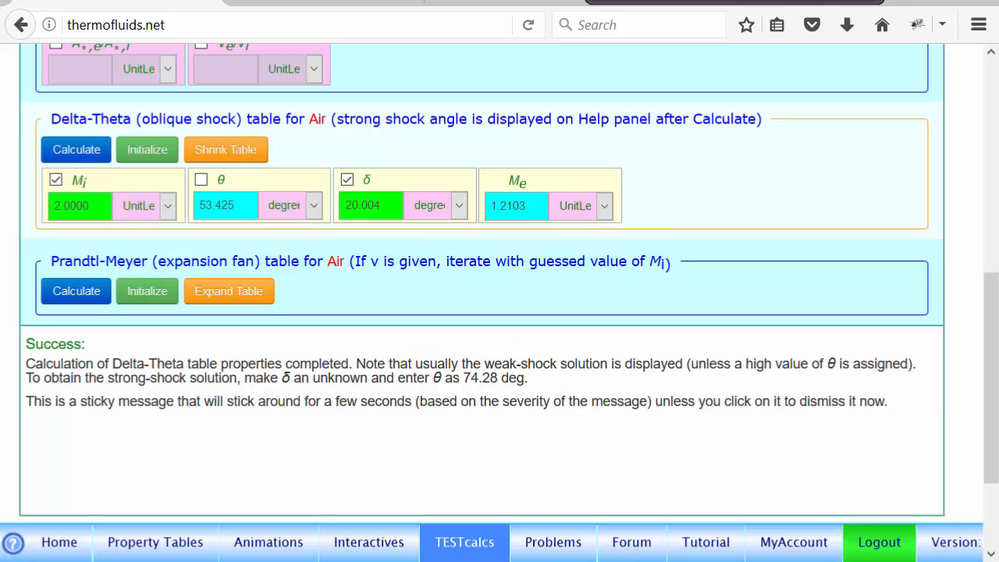
Make δ unknown in the Delta-Theta table, set θ to 74.28 degrees, calculate the strong-shock solution, and dismiss the message.
click(348, 180)
click(220, 208)
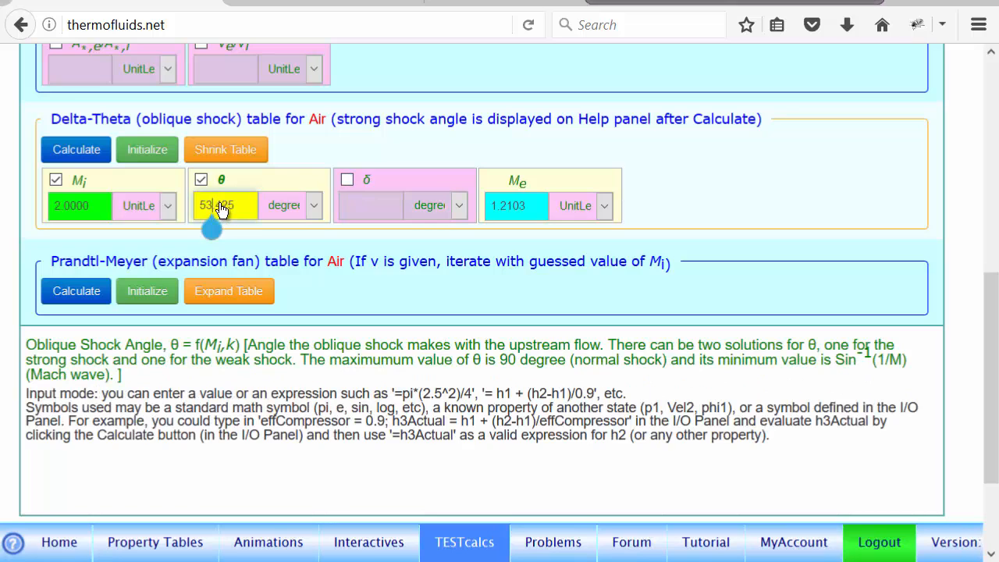
click(242, 202)
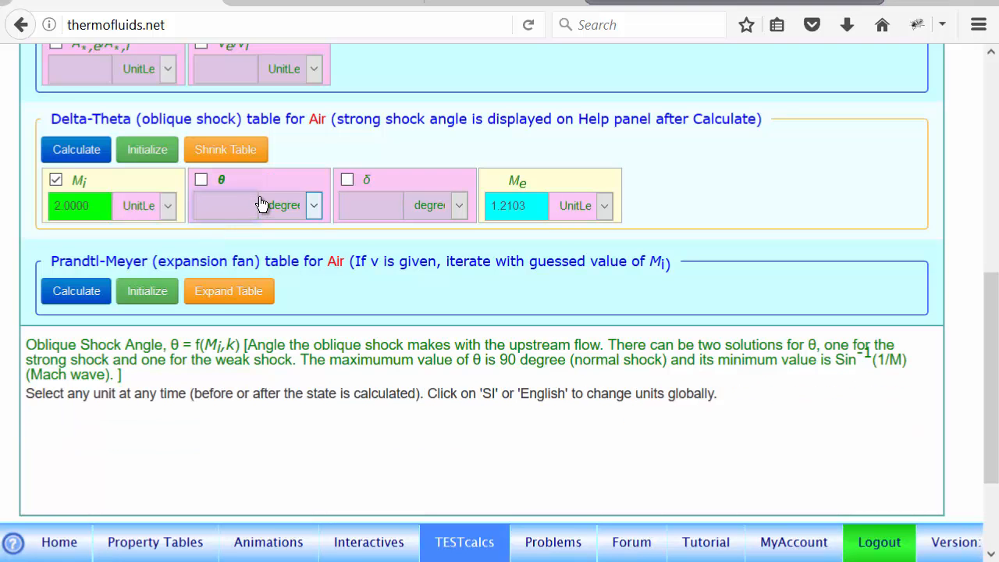
click(202, 182)
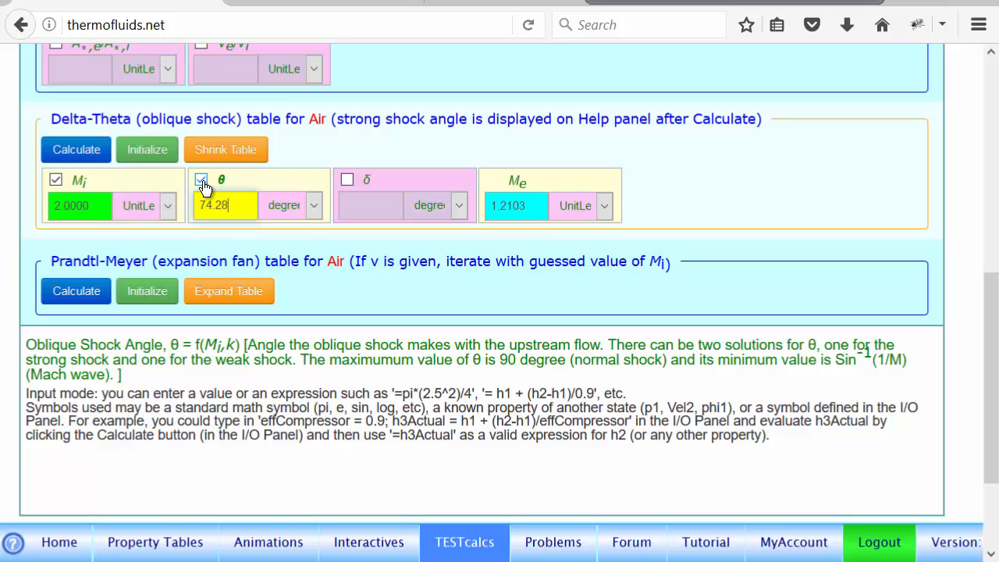
text(74.28)
key(Return)
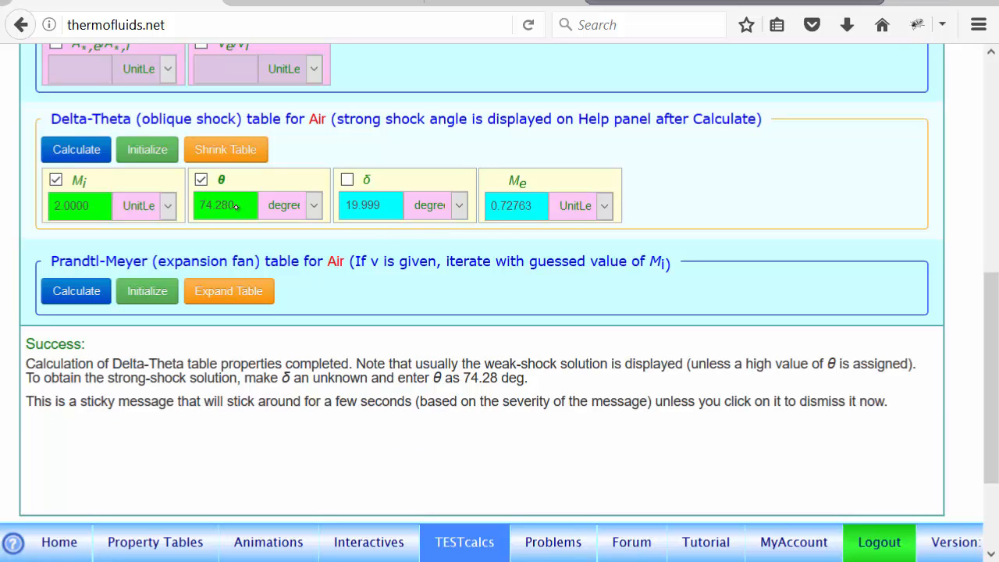
click(144, 385)
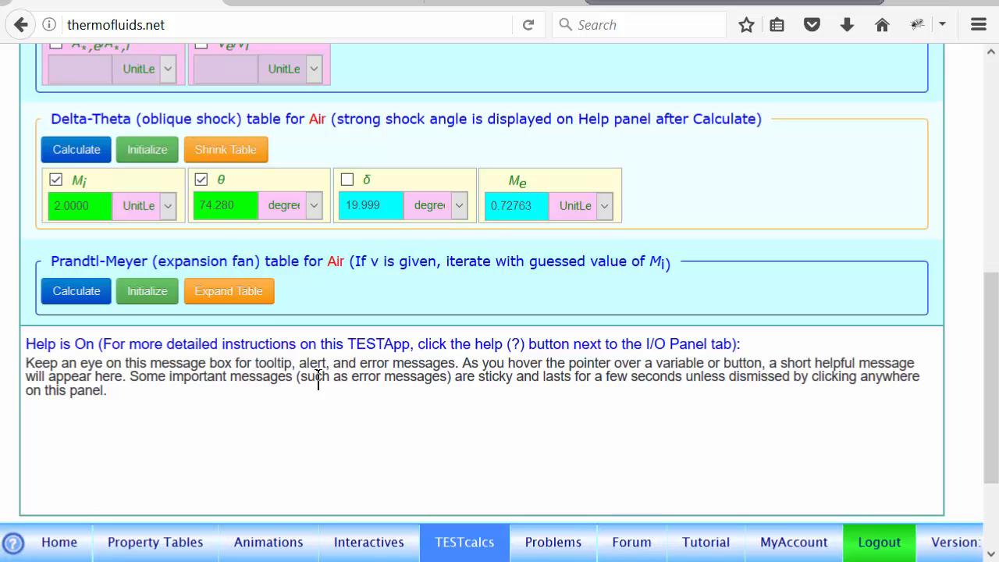
drag(997, 311, 996, 125)
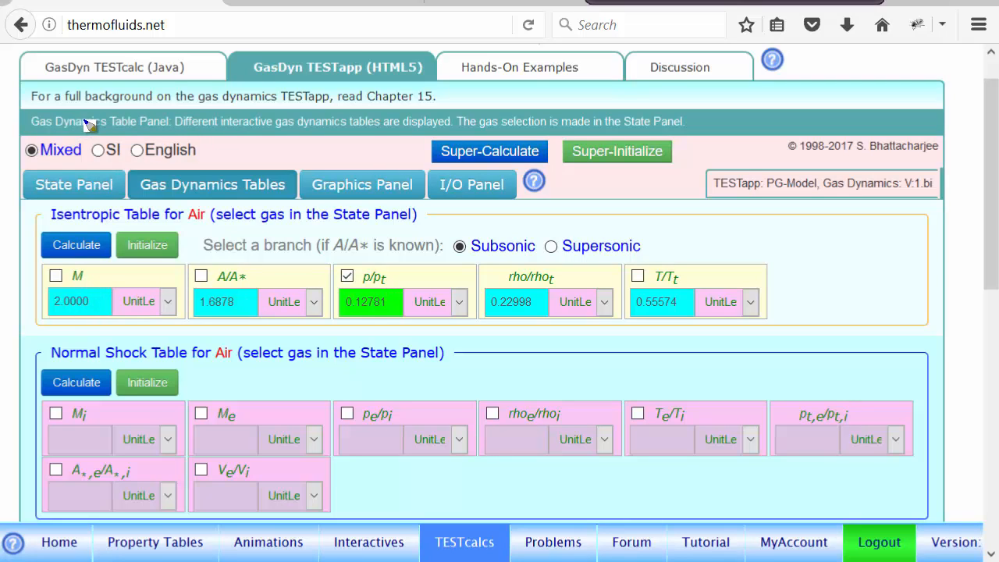
mouse_move(58, 108)
mouse_down()
mouse_move(47, 134)
mouse_move(365, 122)
mouse_move(23, 128)
mouse_up()
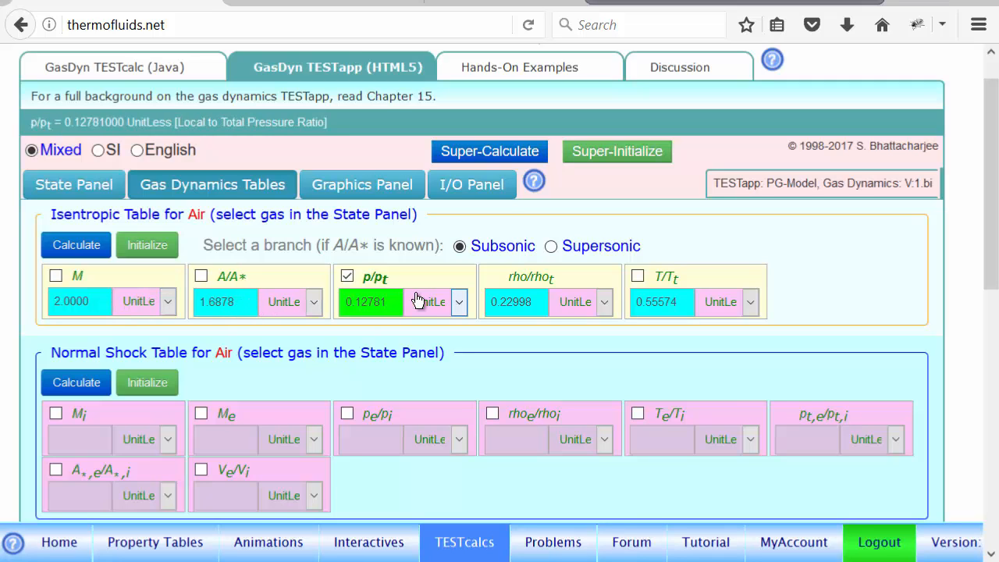
Open the HTML5 TESTapp of the PC (phase-change) model under the Flow States TESTcalcs, showing State-1.
click(455, 550)
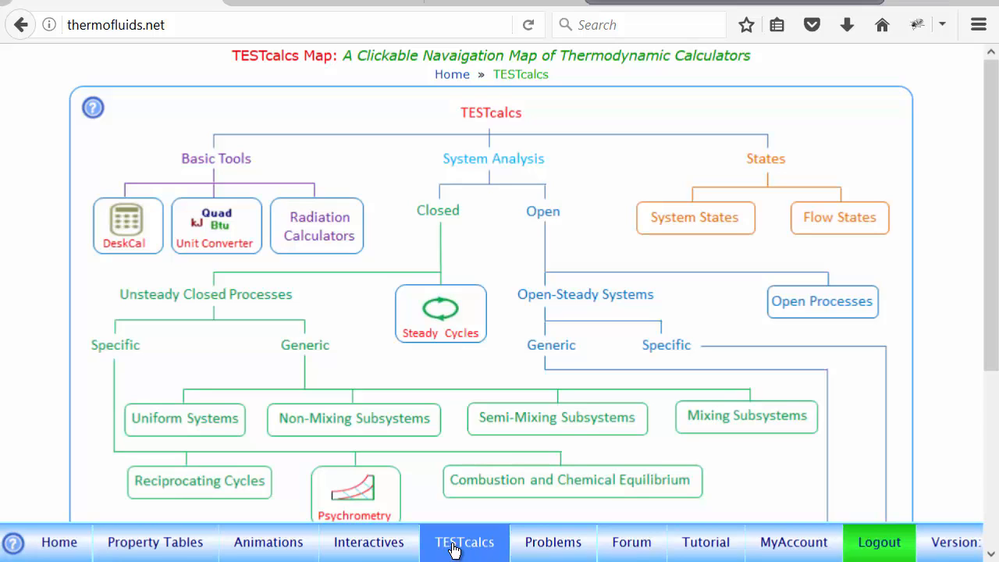
click(831, 228)
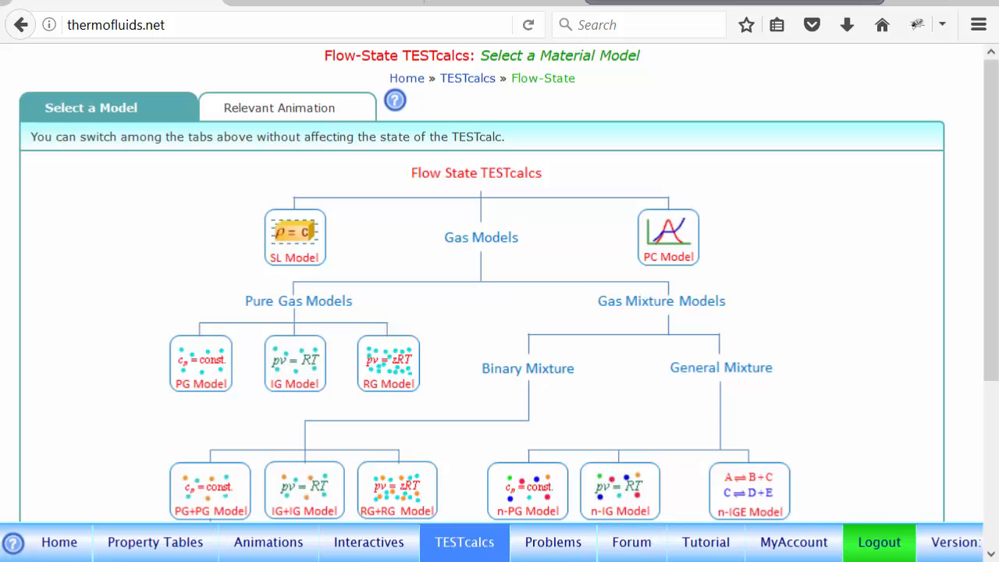
click(673, 243)
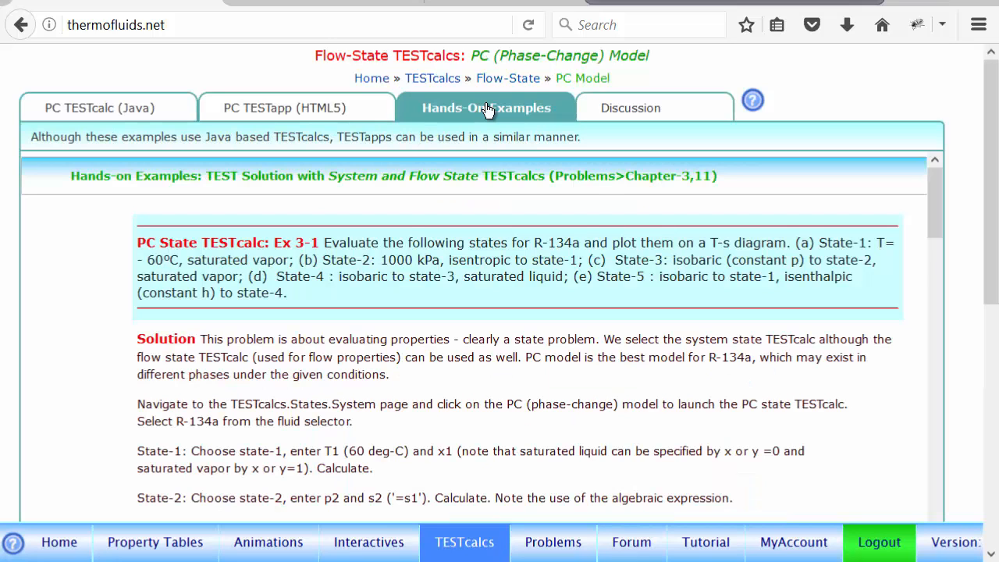
click(288, 113)
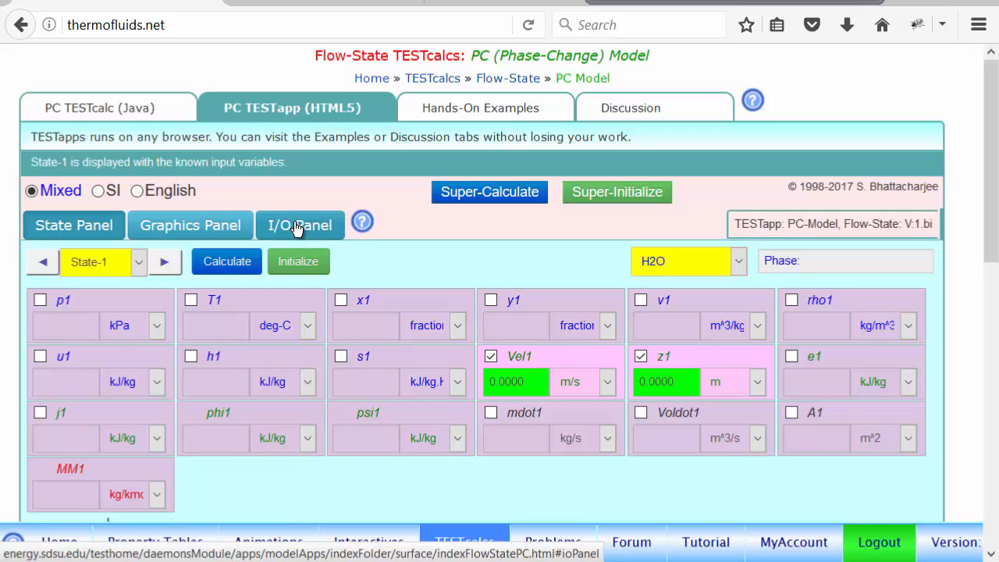
click(74, 229)
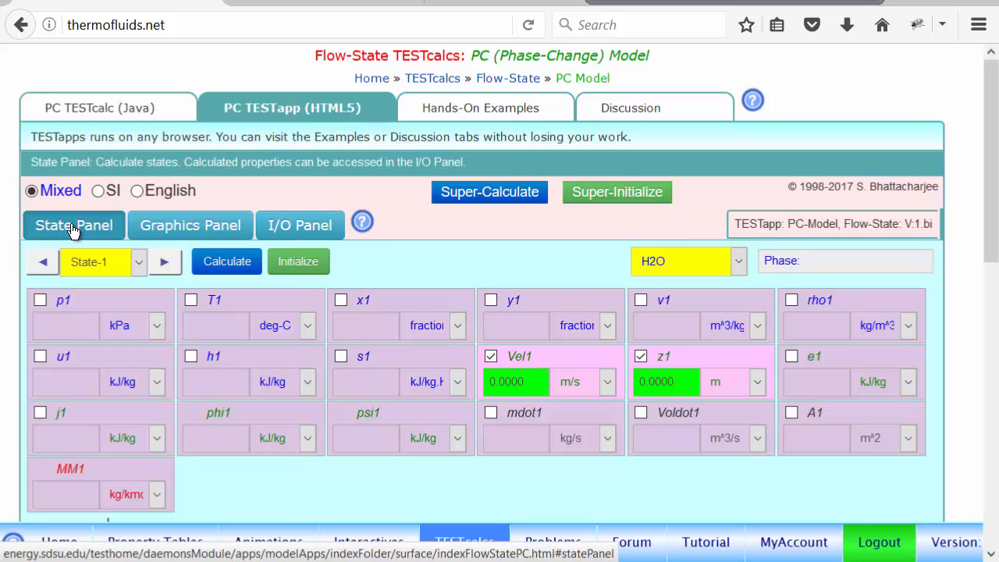
For State-1 of H2O, set p1 to 1000 kPa, T1 to 500 deg-C and mdot1 to 5 kg/s.
click(44, 332)
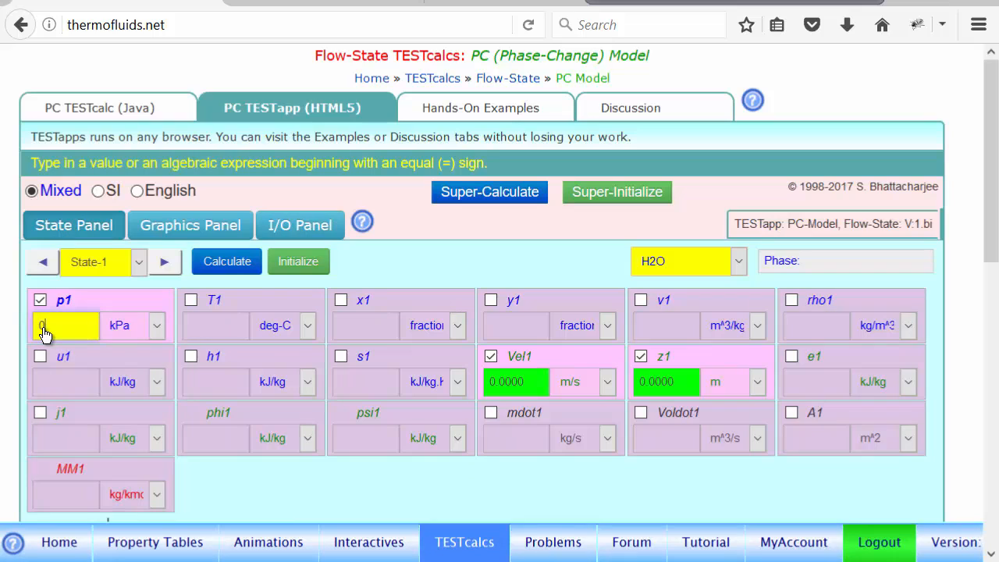
text(1000)
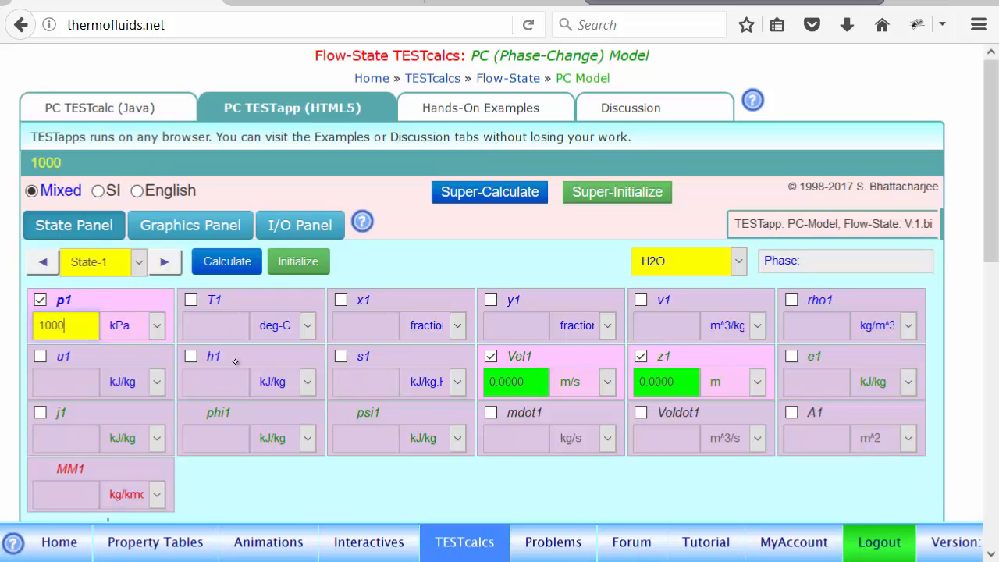
click(207, 332)
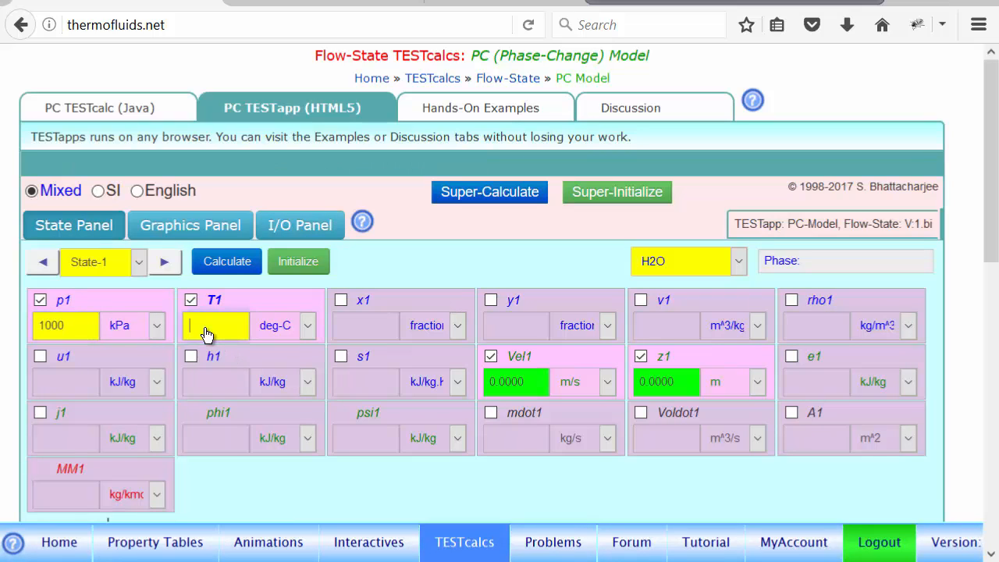
text(500)
click(508, 446)
key(BackSpace)
text(5)
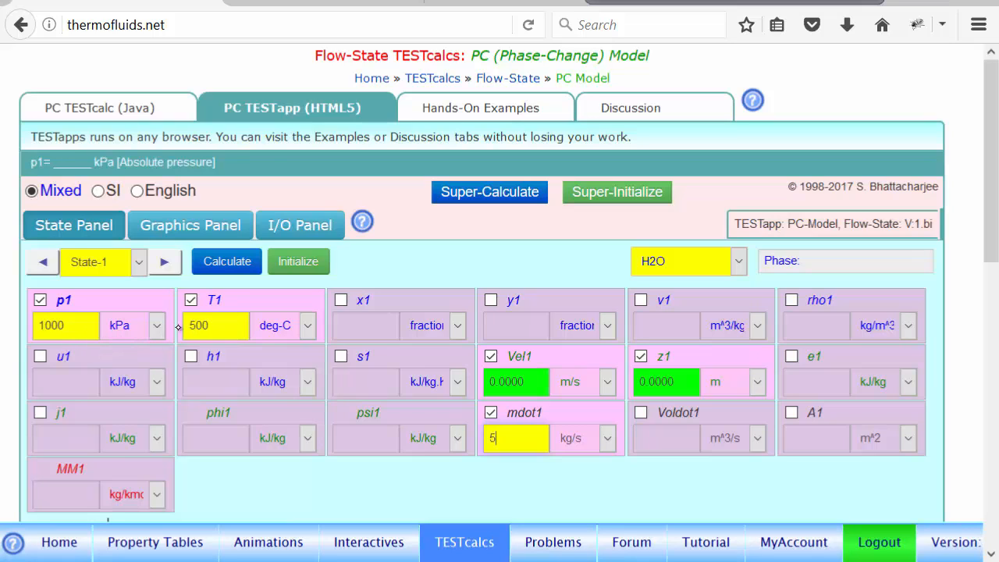
Look at the help messages for the x1 and h1 variables and calculate State-1.
click(353, 329)
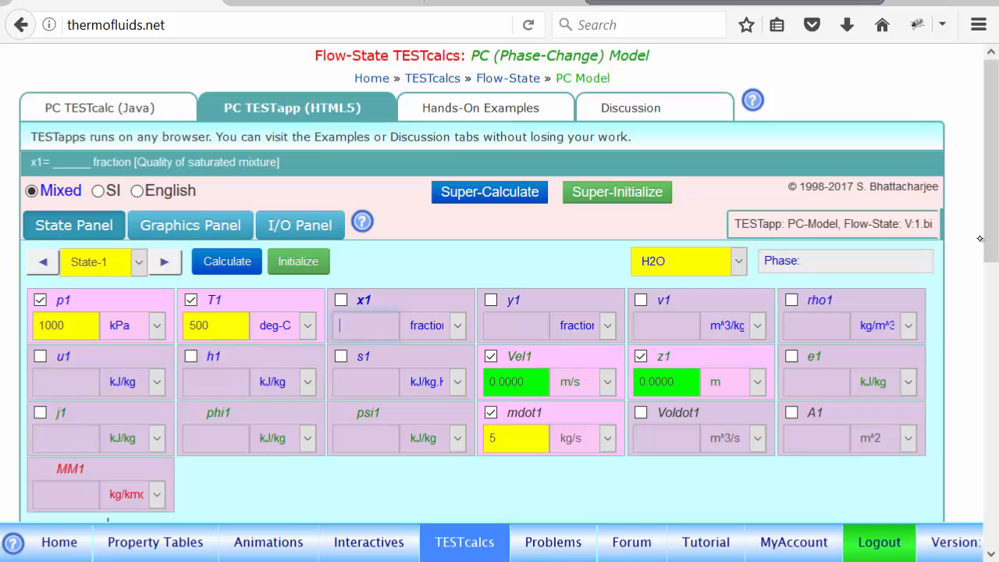
drag(991, 251, 991, 325)
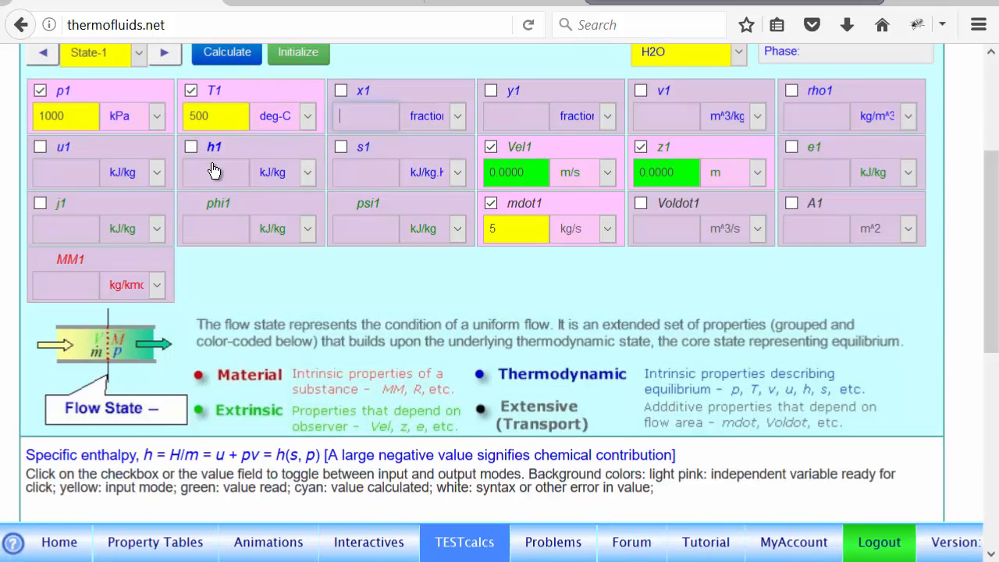
click(206, 172)
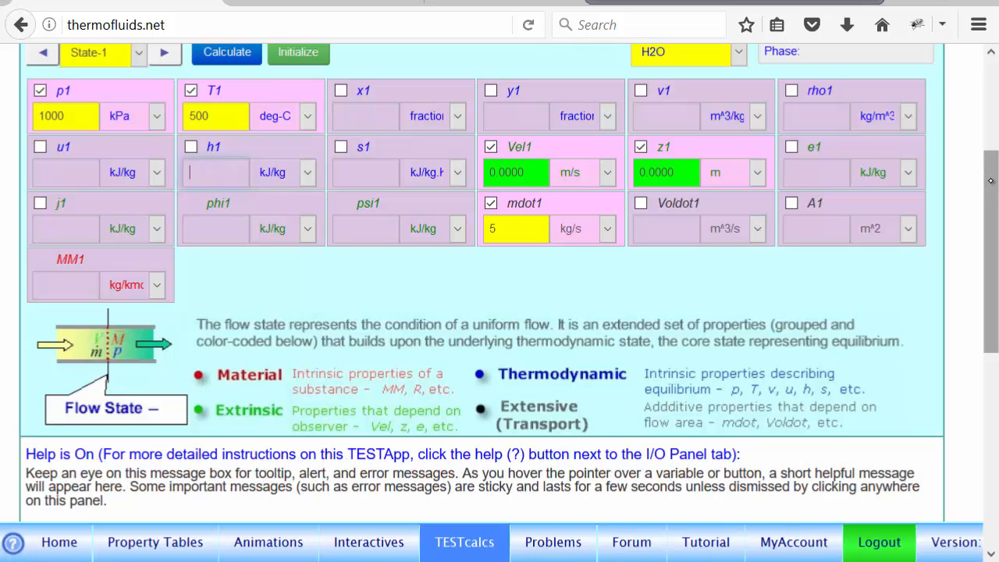
drag(990, 181, 993, 128)
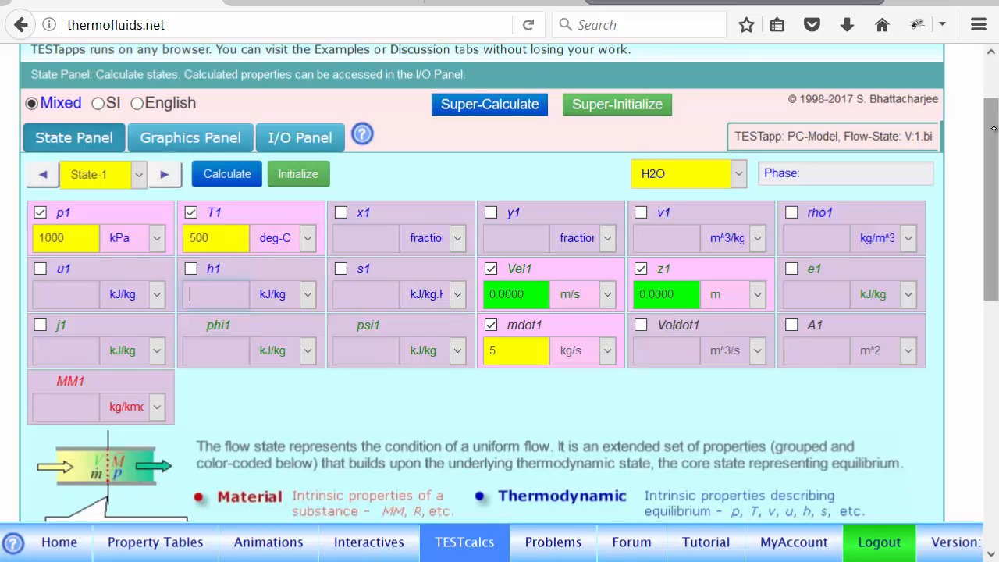
click(232, 176)
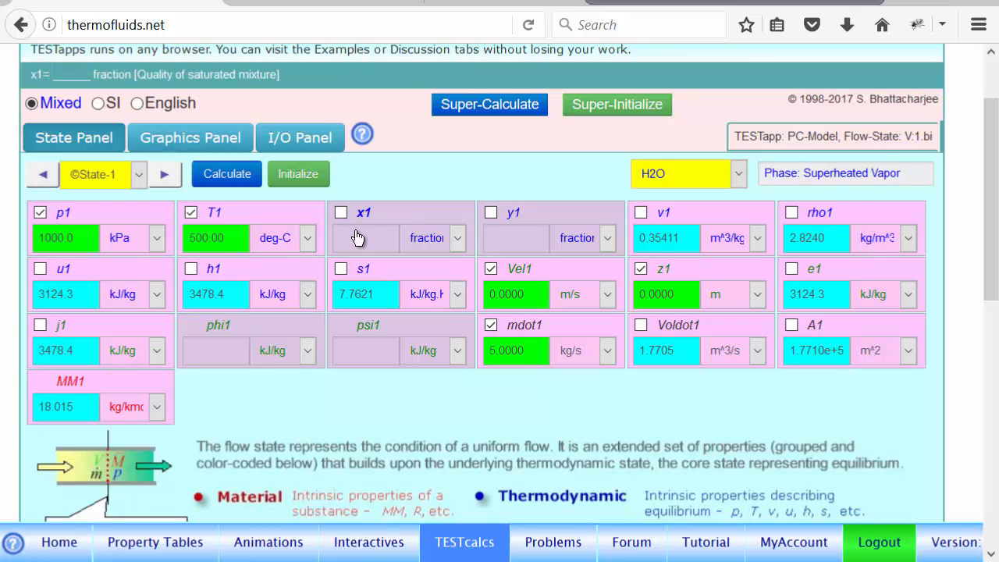
Evaluate the expression Sdot1=mdot1*s1; using the calculated State-1 properties and view its output.
drag(989, 222, 984, 141)
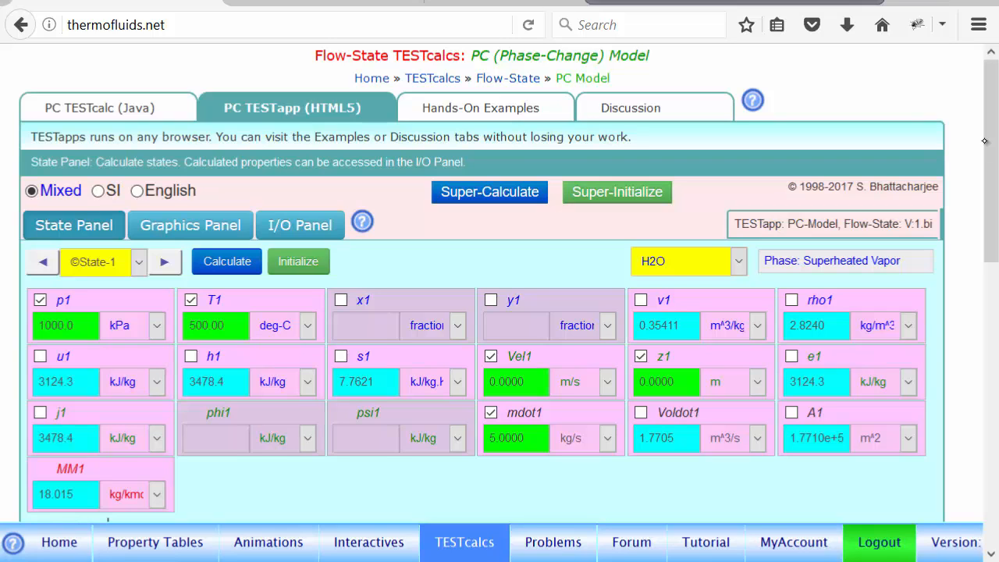
click(301, 227)
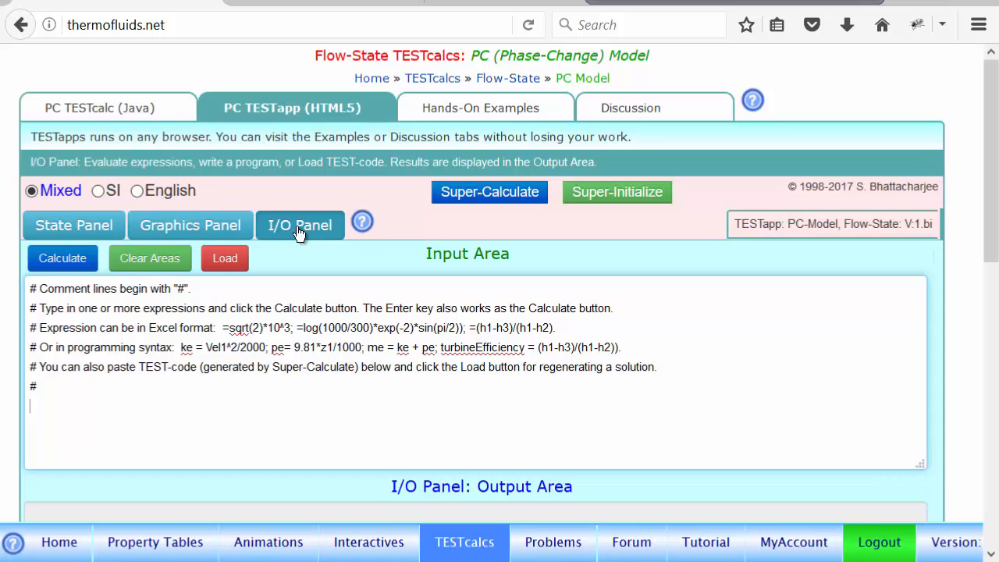
text(S)
text(dot1)
text(=)
text(m)
text(sot1)
key(BackSpace)
key(BackSpace)
key(BackSpace)
key(BackSpace)
text(dot1*s)
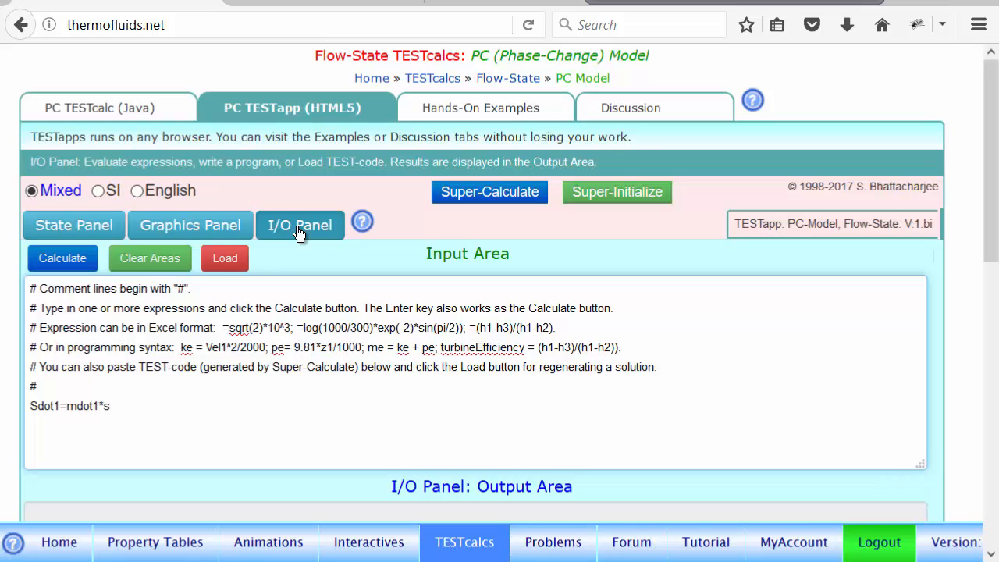
text(1;)
key(Return)
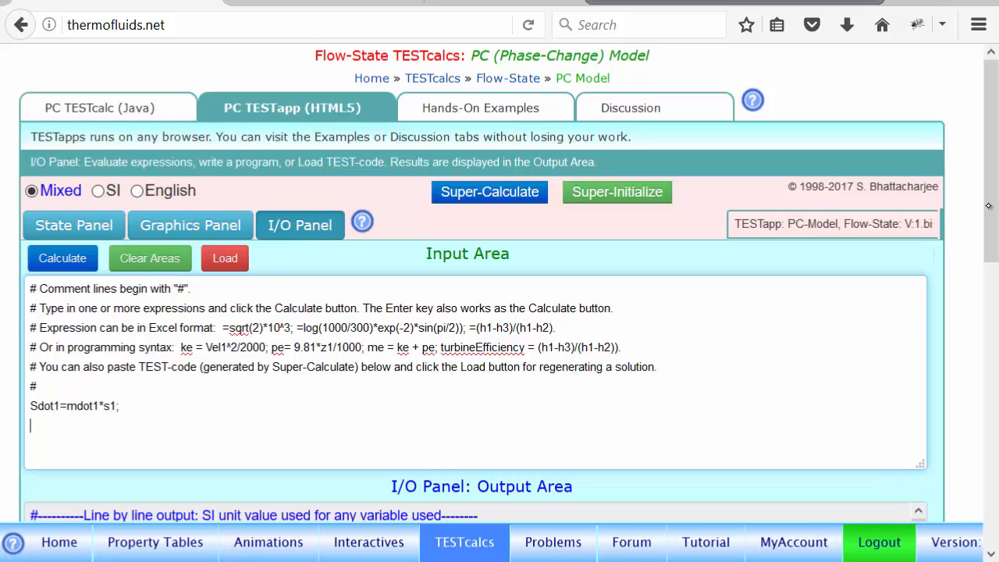
drag(989, 205, 254, 320)
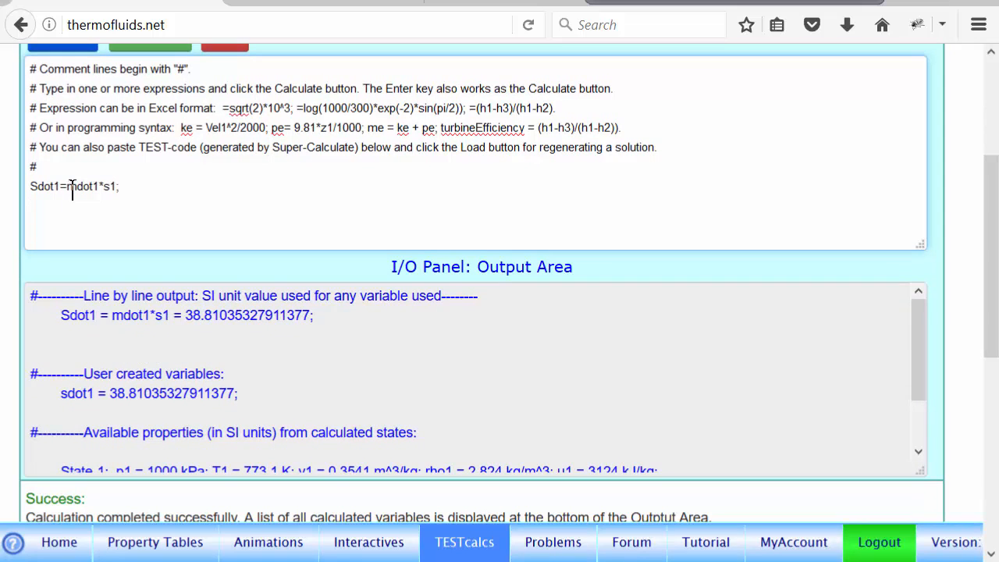
Try to evaluate the assignment s1=20; on the line below the Sdot1 expression, and remove that line.
click(131, 205)
text(s1=20;)
key(Return)
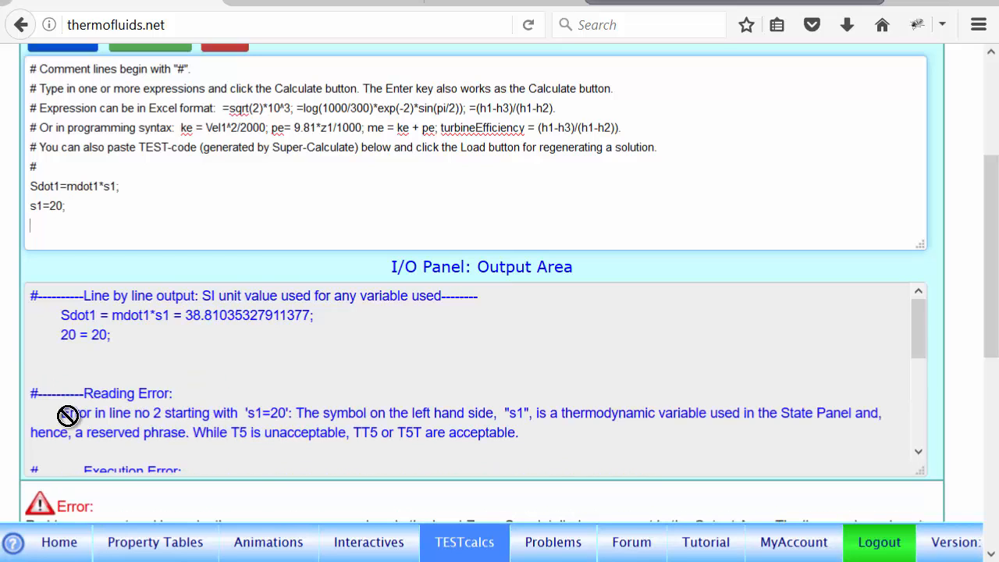
drag(75, 422, 142, 433)
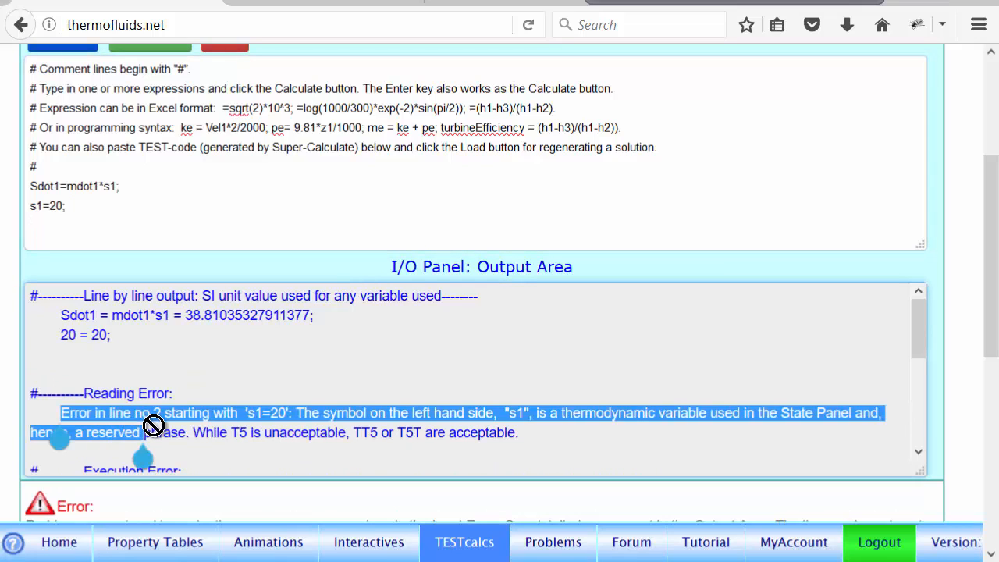
click(258, 432)
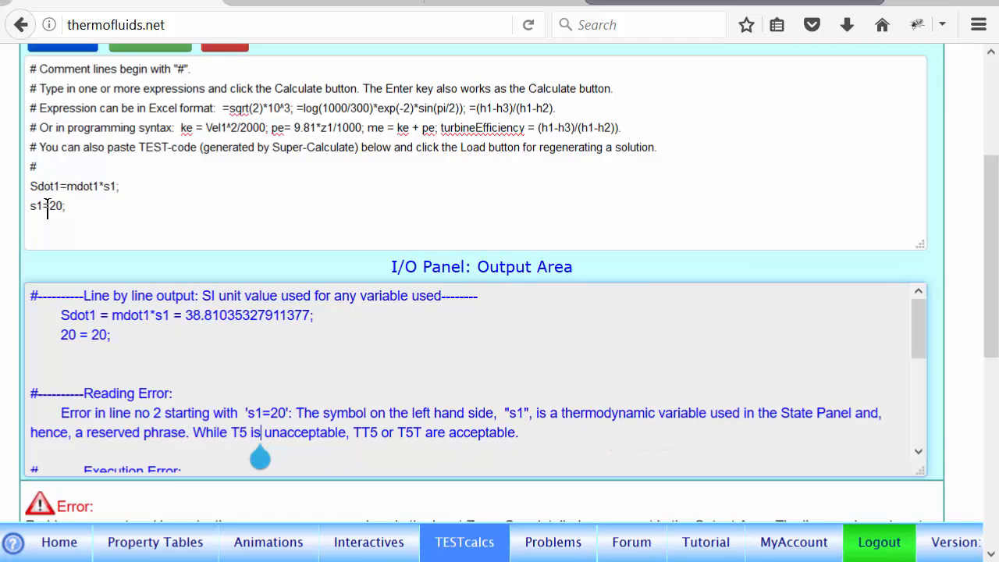
triple_click(84, 205)
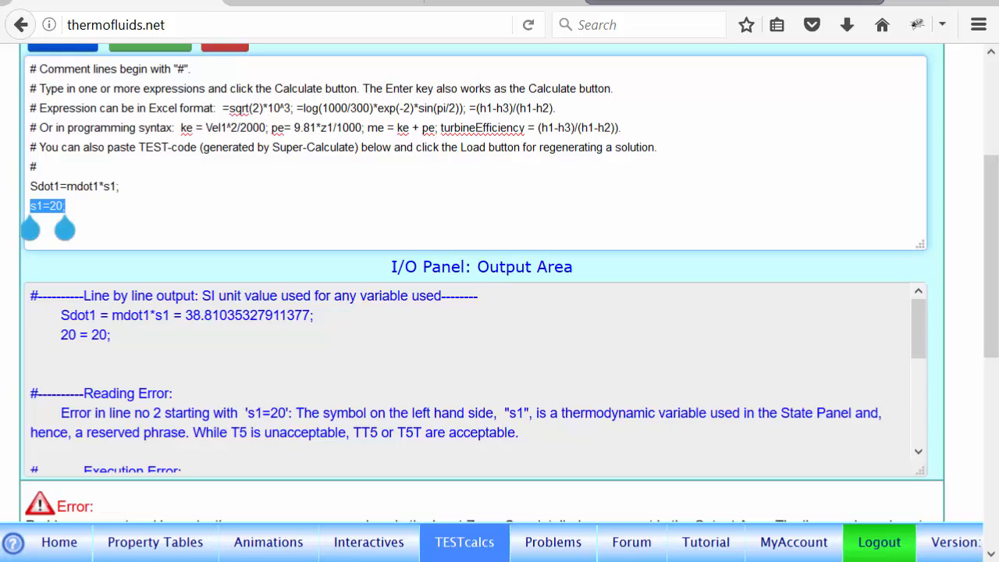
key(BackSpace)
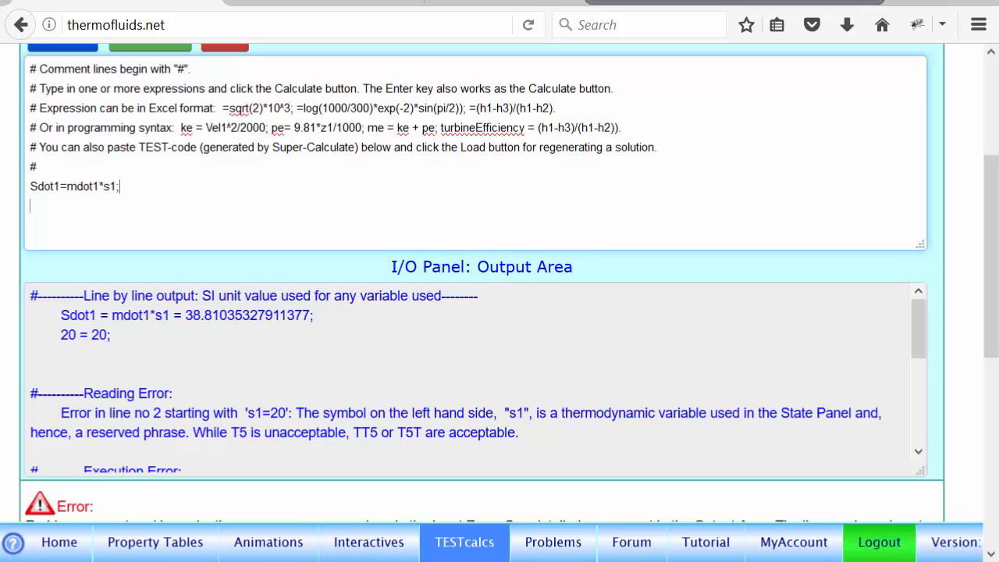
For State-2 of H2O, set the pressure p2 to 10 kPa and the entropy s2 to =s1.
scroll(499, 281, up, 5)
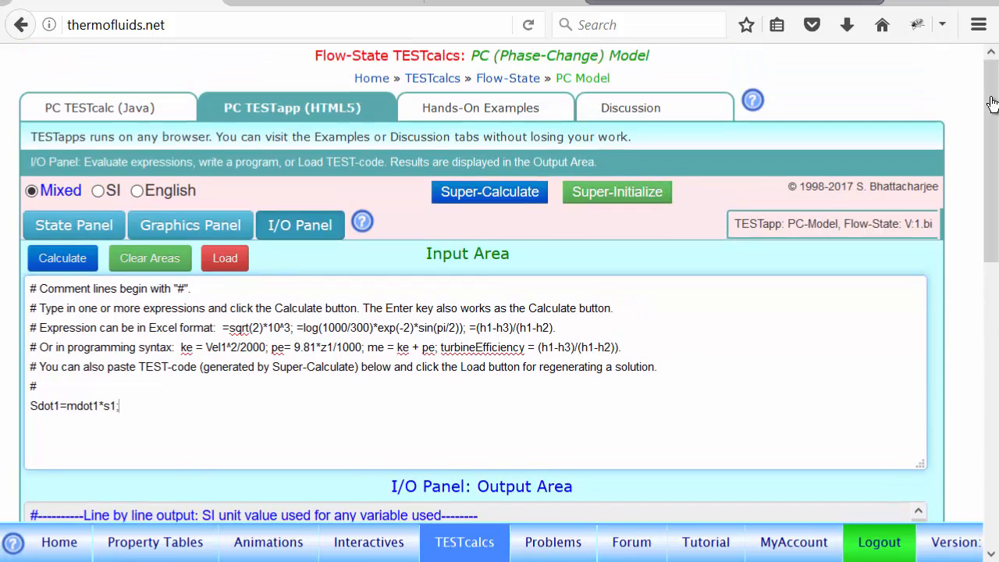
click(76, 229)
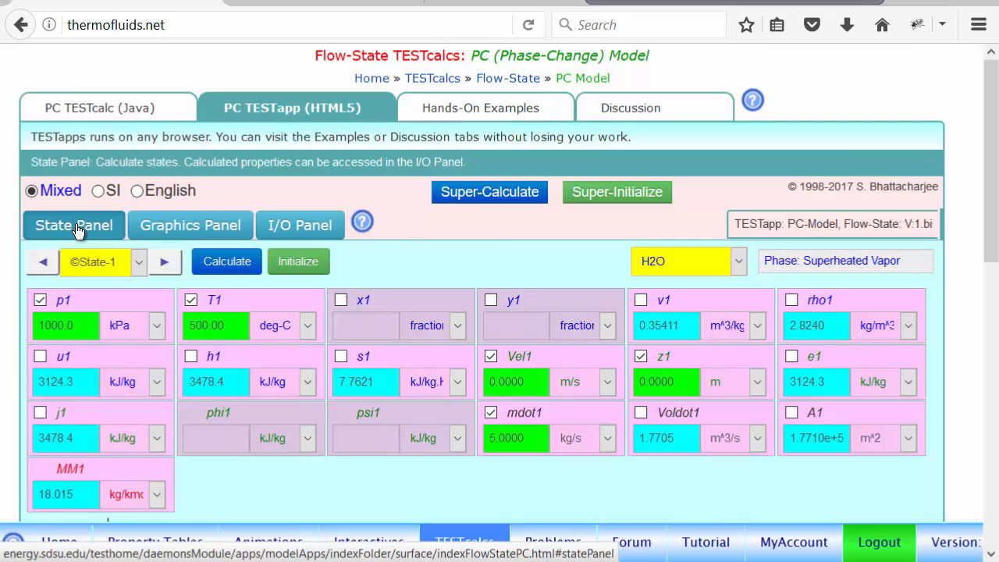
click(168, 265)
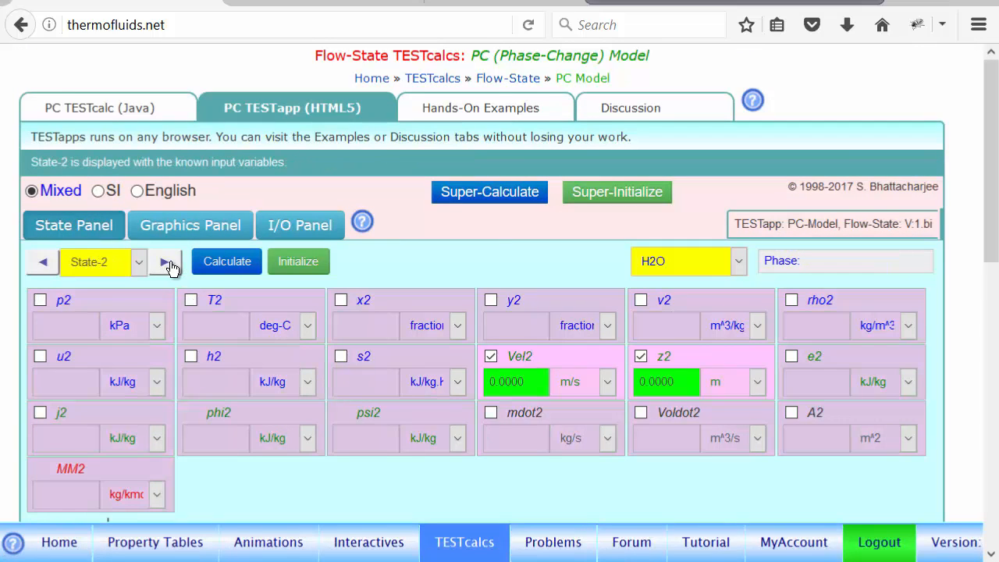
click(42, 328)
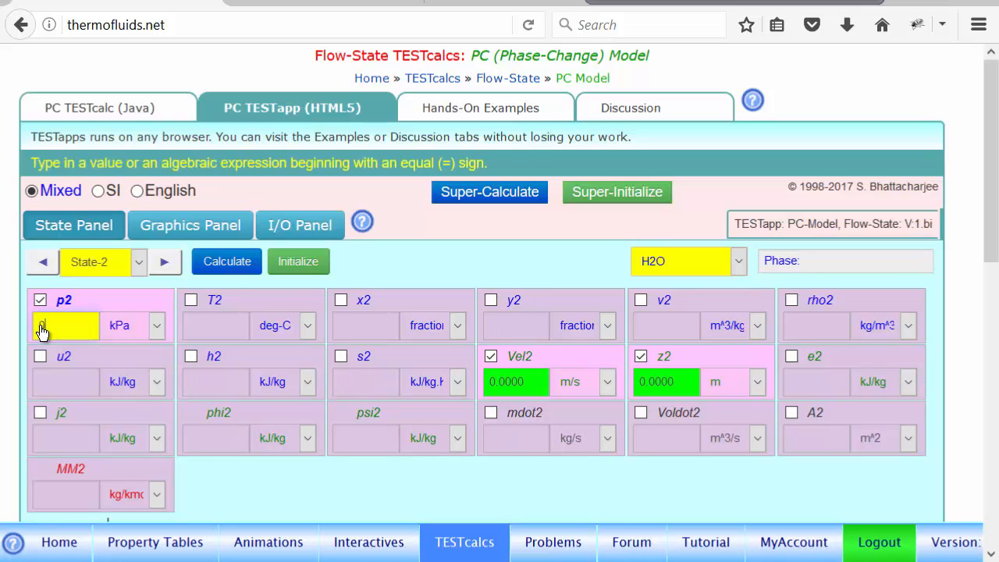
text(10)
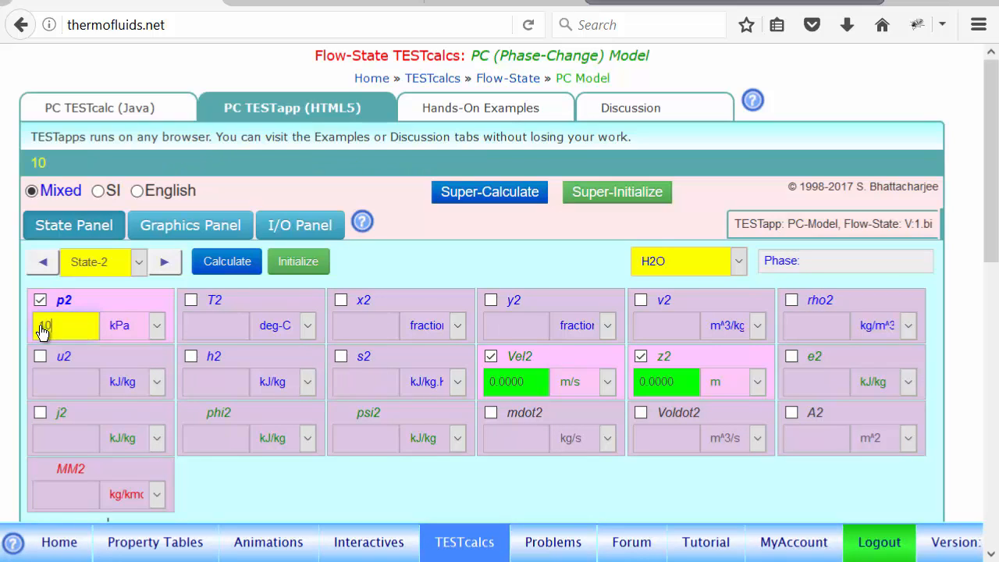
click(359, 380)
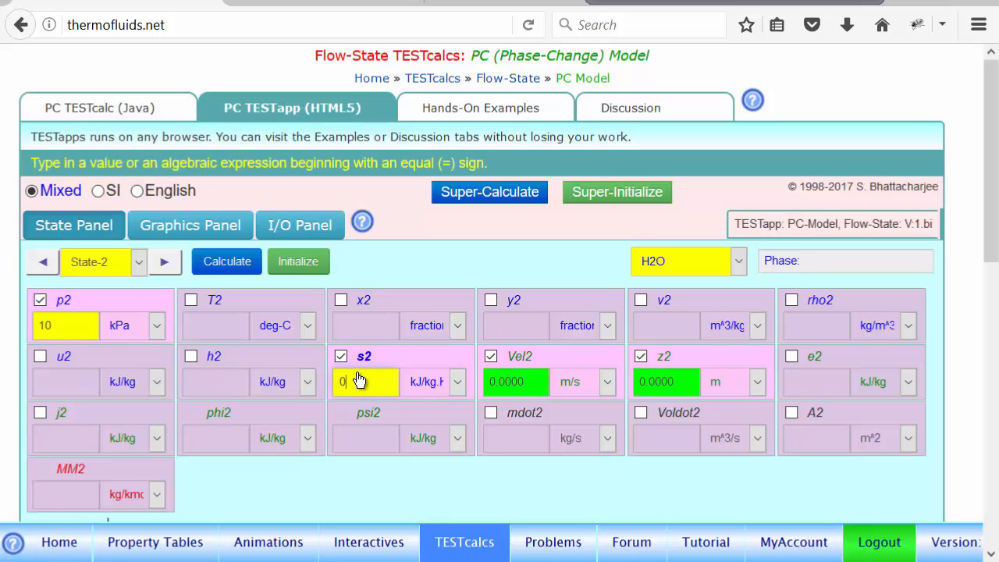
key(BackSpace)
text(=s1)
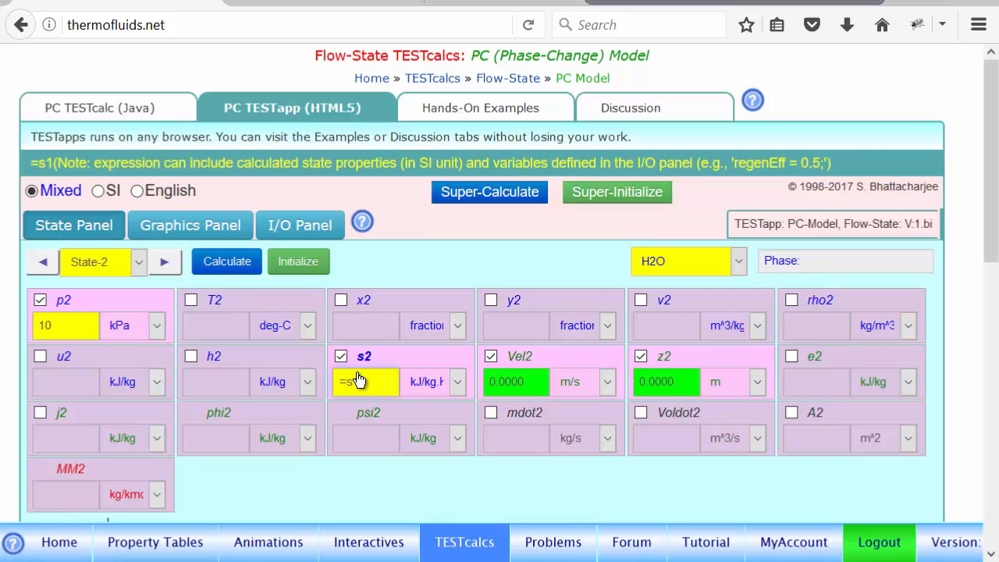
Set the State-2 mass flow rate mdot2 to =mdot1 and calculate the state.
click(510, 443)
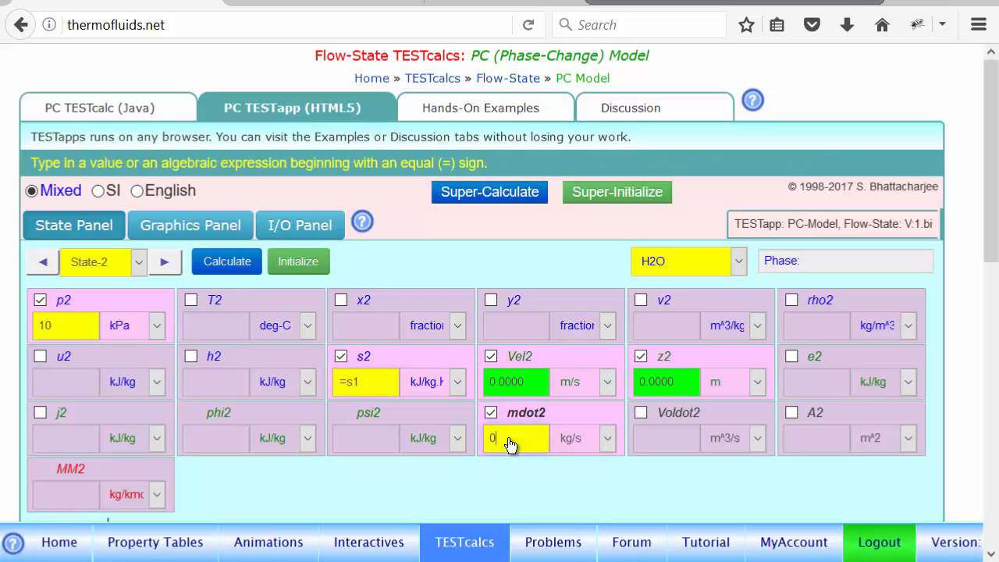
key(BackSpace)
text(=m)
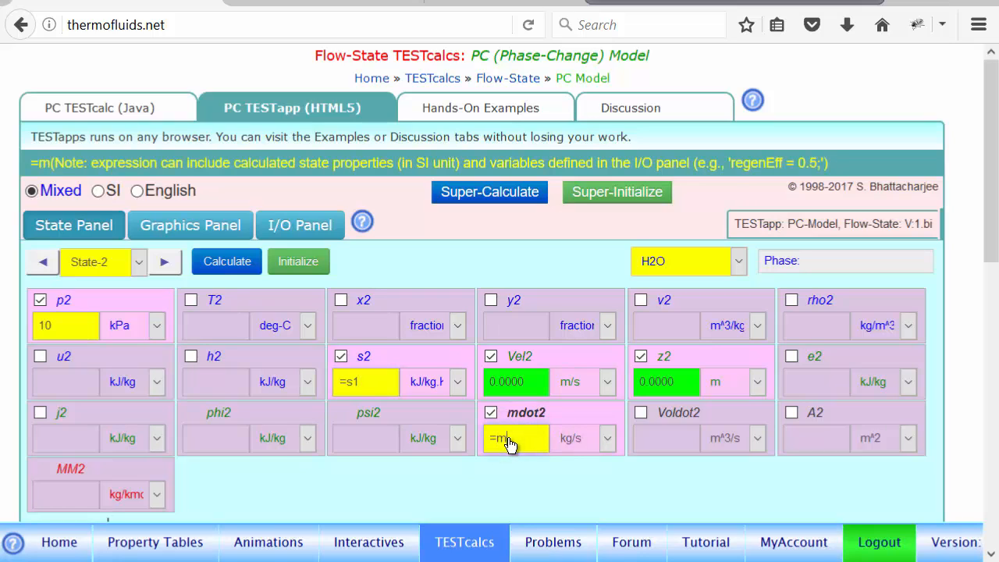
text(dot1)
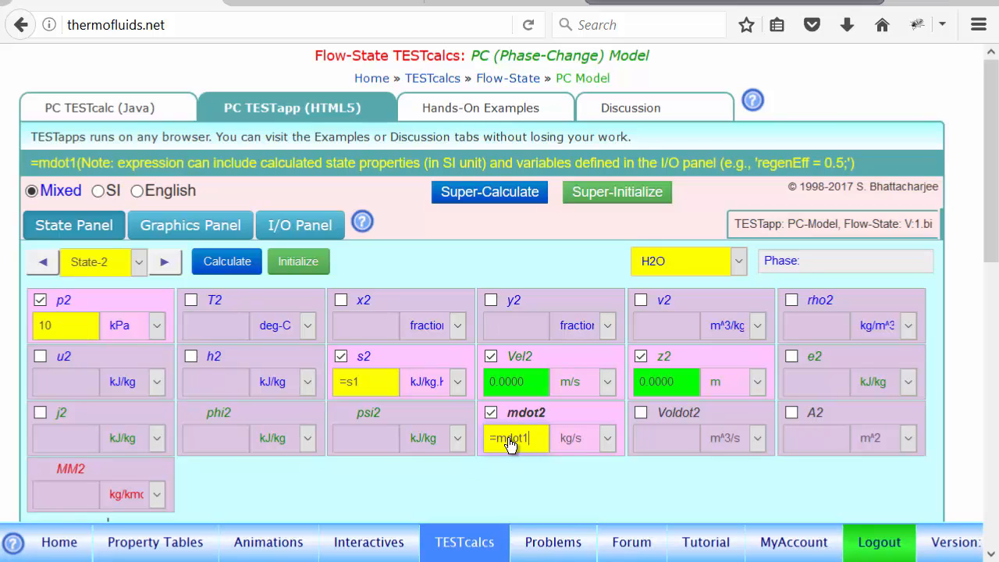
click(225, 262)
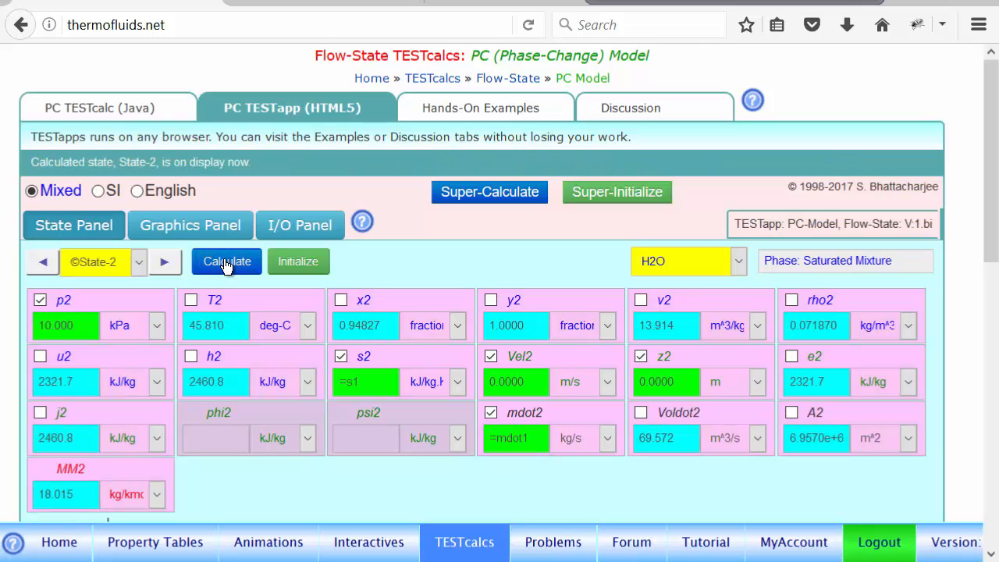
Evaluate the expression Wdots = mdot1*(h1-h2); on the line below Sdot1 and view its output.
click(300, 228)
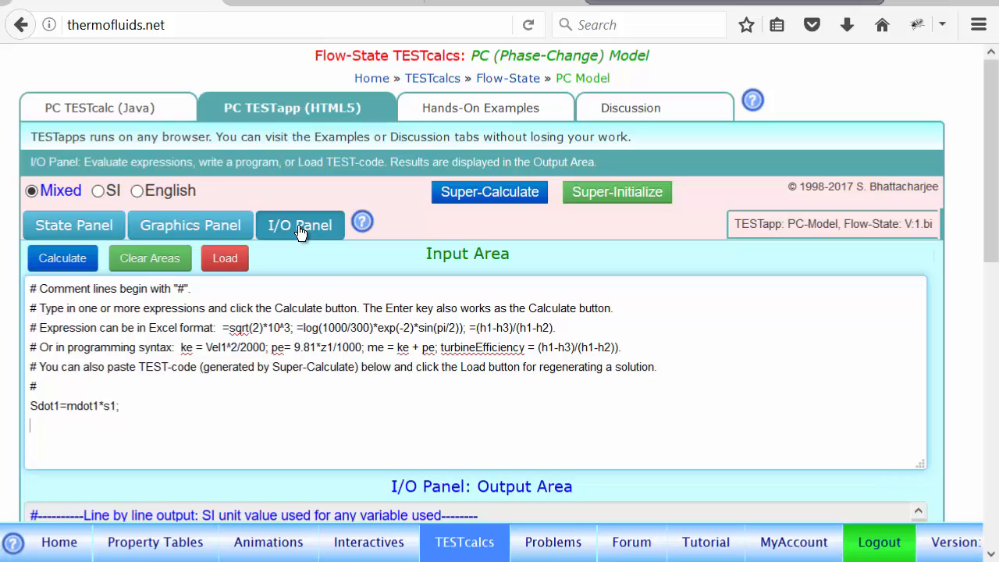
text(Wdots = mdot)
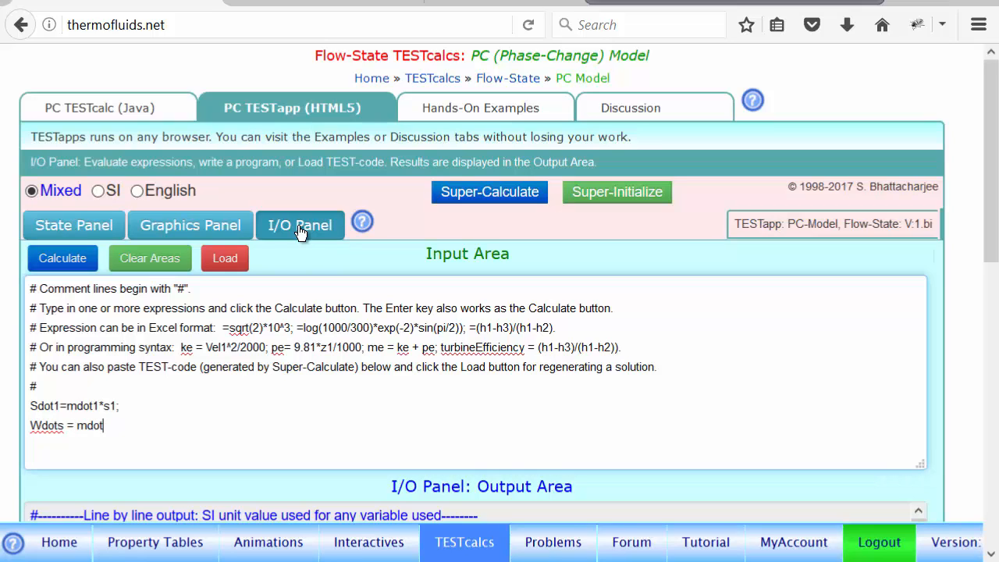
text(1*(h1-h2);)
drag(991, 162, 989, 223)
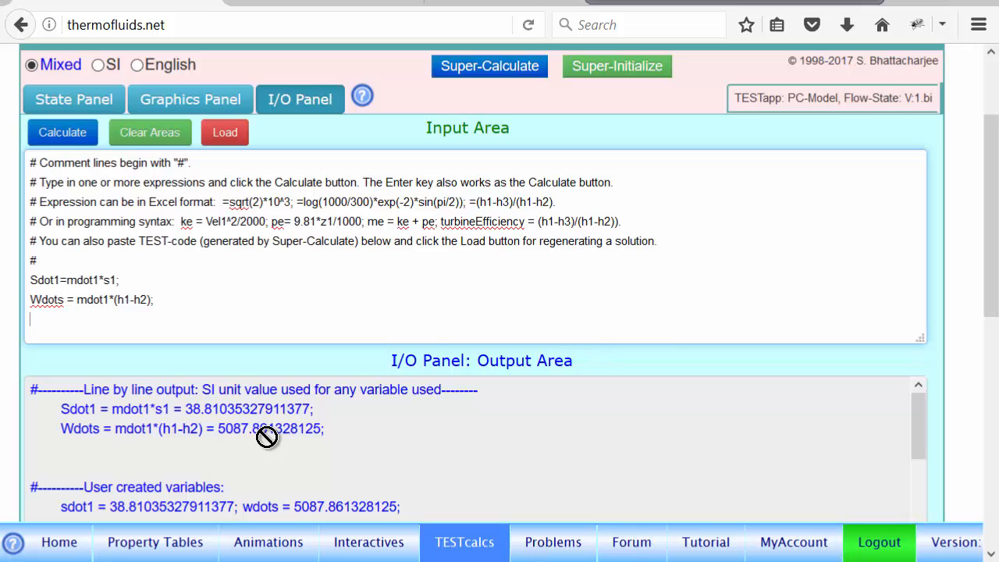
Define and evaluate the turbine efficiency as turbEff = 0.8; on the line below the Wdots expression.
click(373, 307)
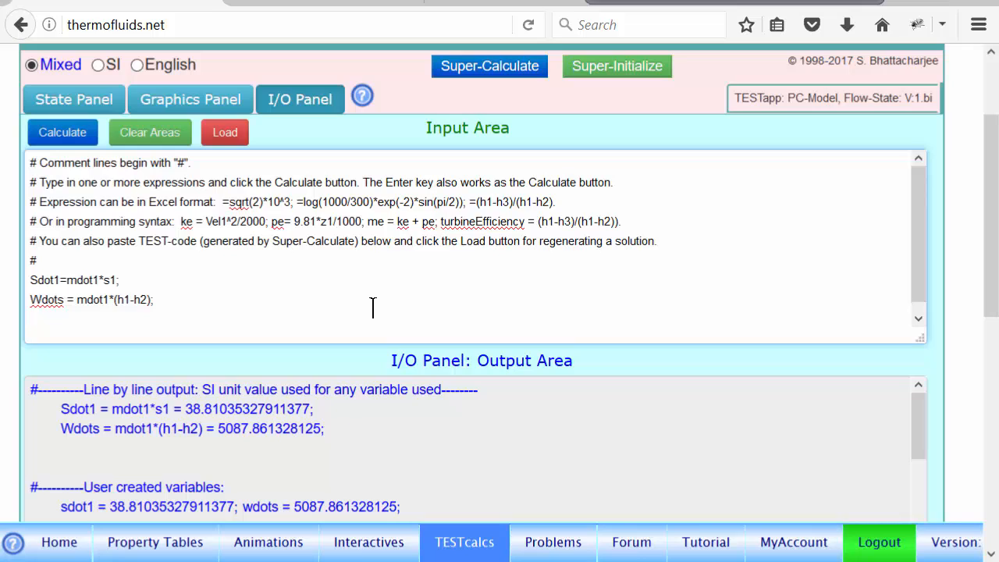
text(turbEff = 0.8;)
key(Return)
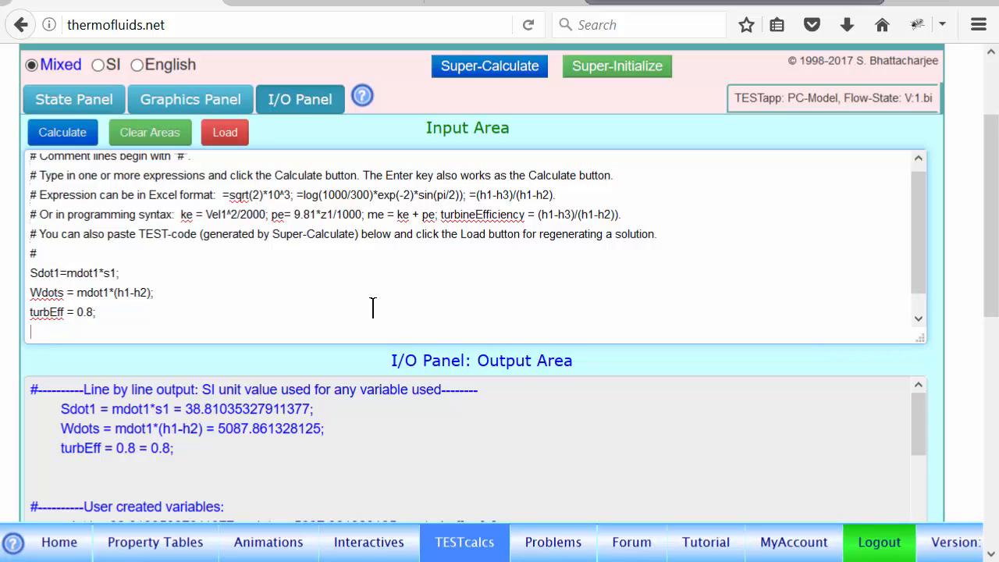
Evaluate the actual exit enthalpy with h3Actual = h1 - (h1-h2)*turbEff; on the line below turbEff and view its output.
text(h)
text(Actual)
key(BackSpace)
key(BackSpace)
key(BackSpace)
key(BackSpace)
key(BackSpace)
key(BackSpace)
text(3Actual = h1 - (h1)
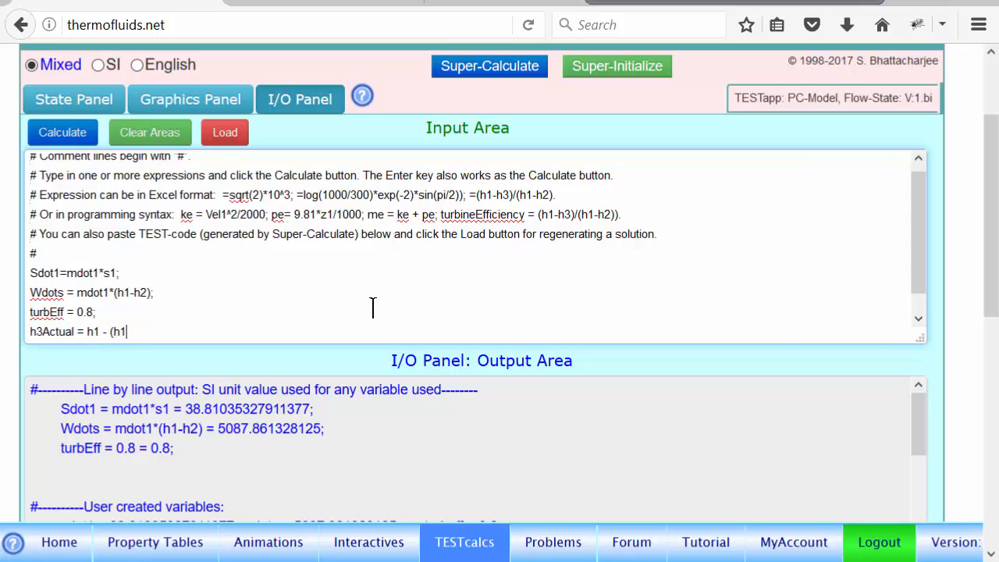
text(-h2)*turbEff;)
key(Return)
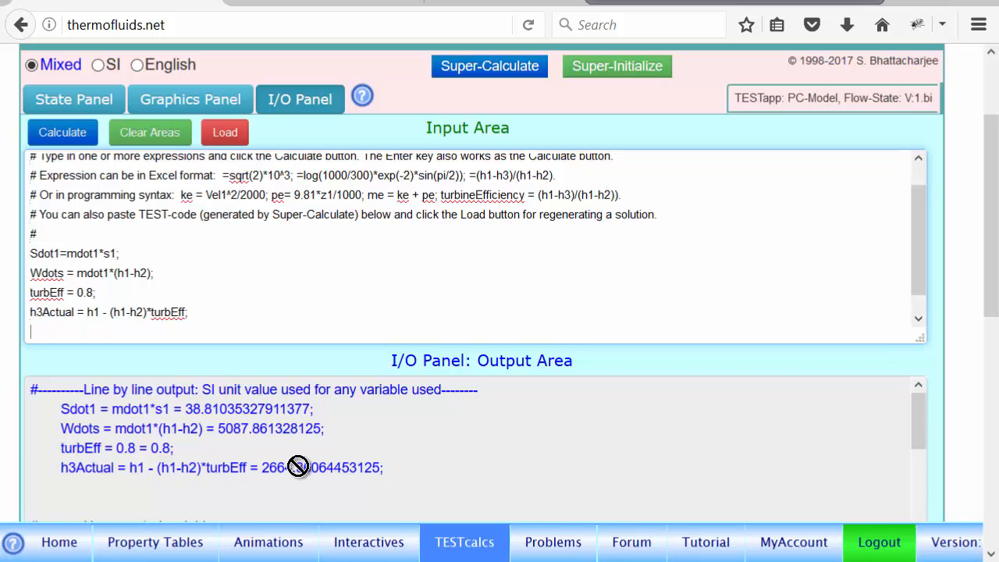
drag(407, 465, 127, 466)
click(414, 466)
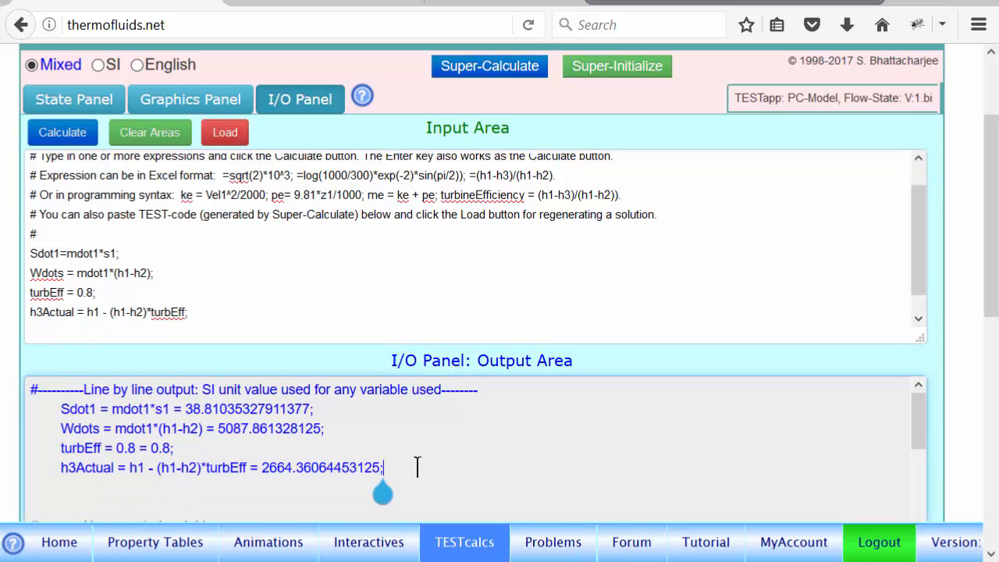
For State-3 of H2O, set the pressure p3 to =p2 and the enthalpy h3 to =h3Actual.
click(78, 96)
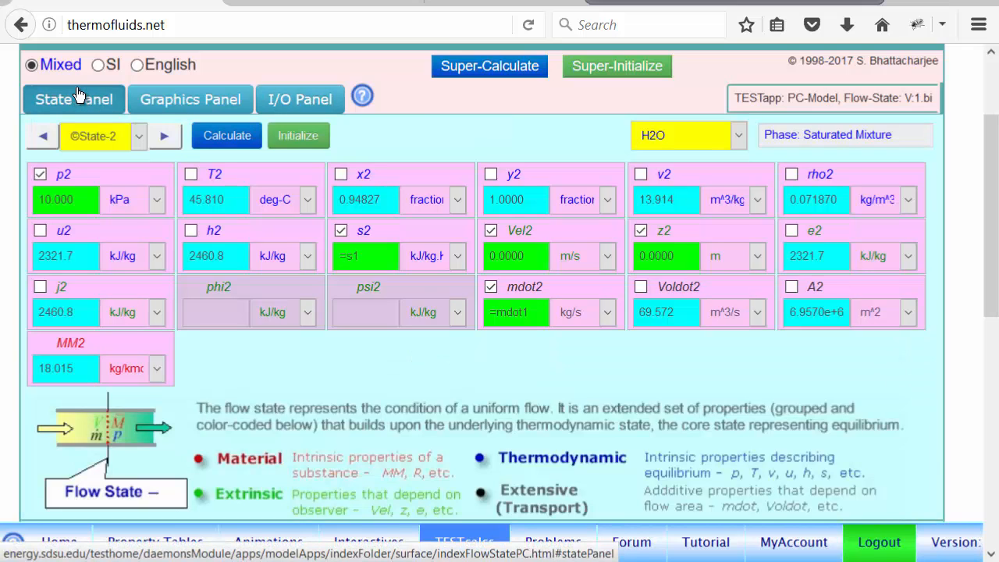
click(162, 137)
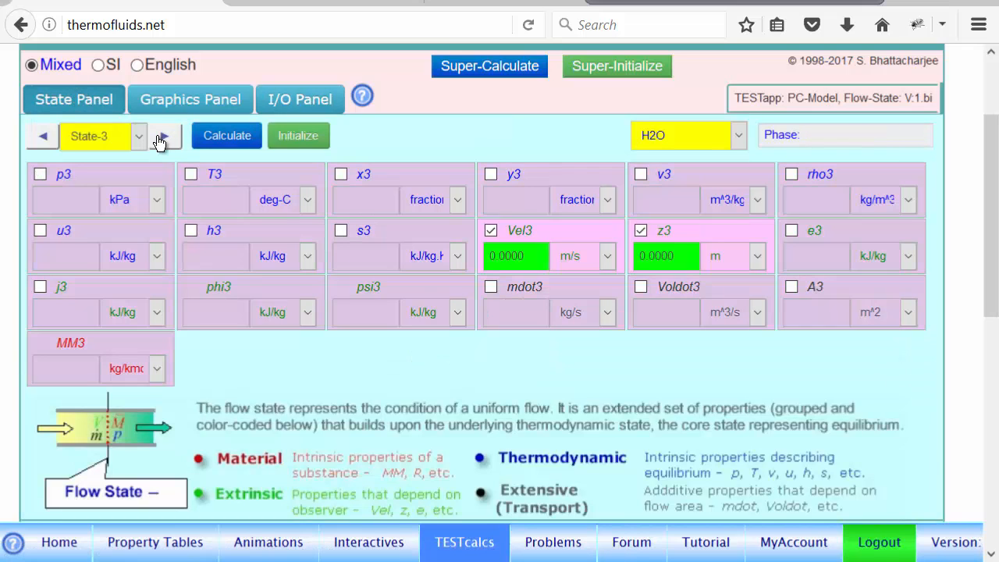
click(56, 204)
text(0)
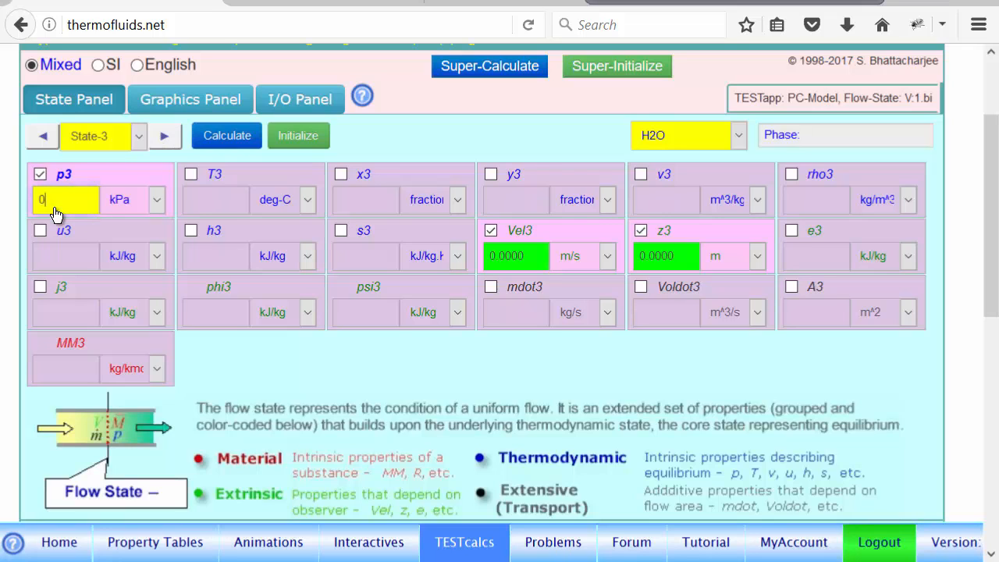
key(BackSpace)
text(=p2)
click(210, 256)
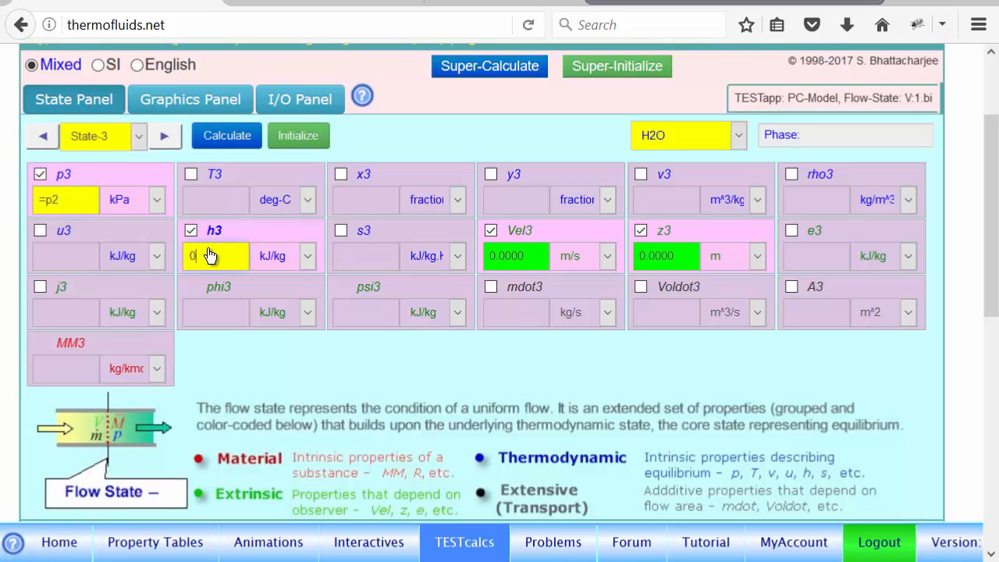
key(BackSpace)
text(=)
text(h)
text(_actual)
Set the State-3 mass flow rate mdot3 to =mdot1, calculate the state, and inspect the full value of h3.
click(519, 323)
text(0)
key(BackSpace)
text(mdot1)
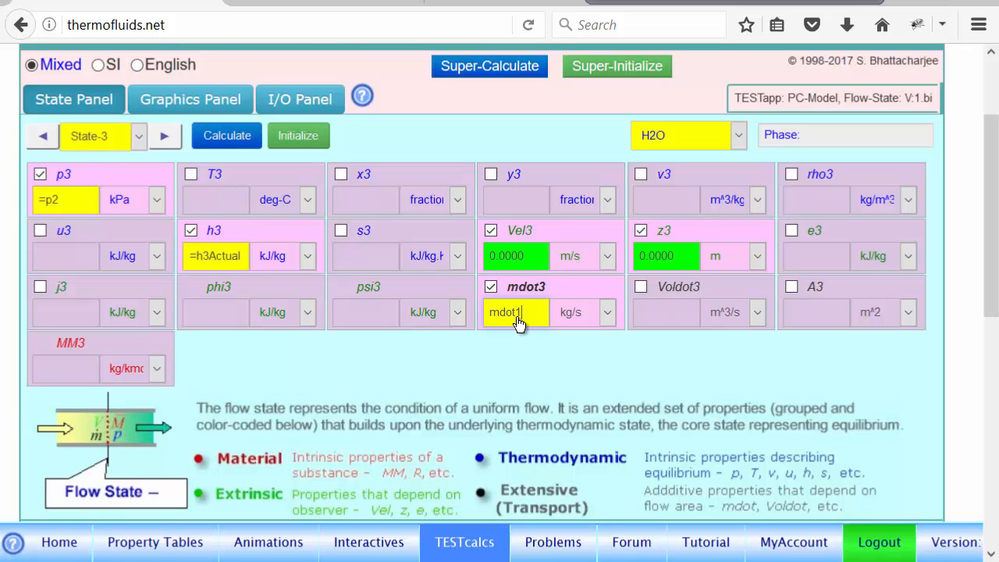
key(Return)
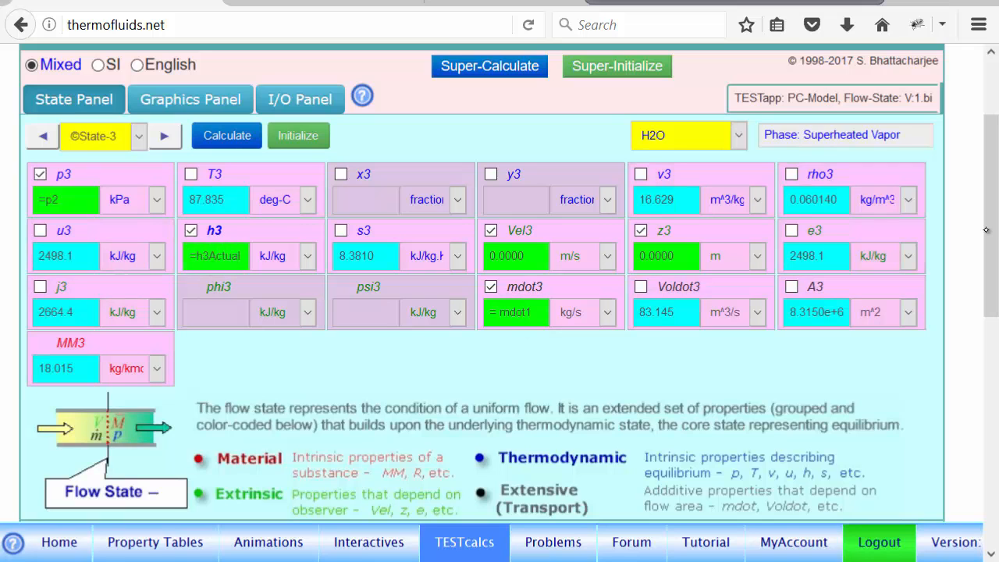
drag(986, 228, 984, 186)
mouse_move(234, 352)
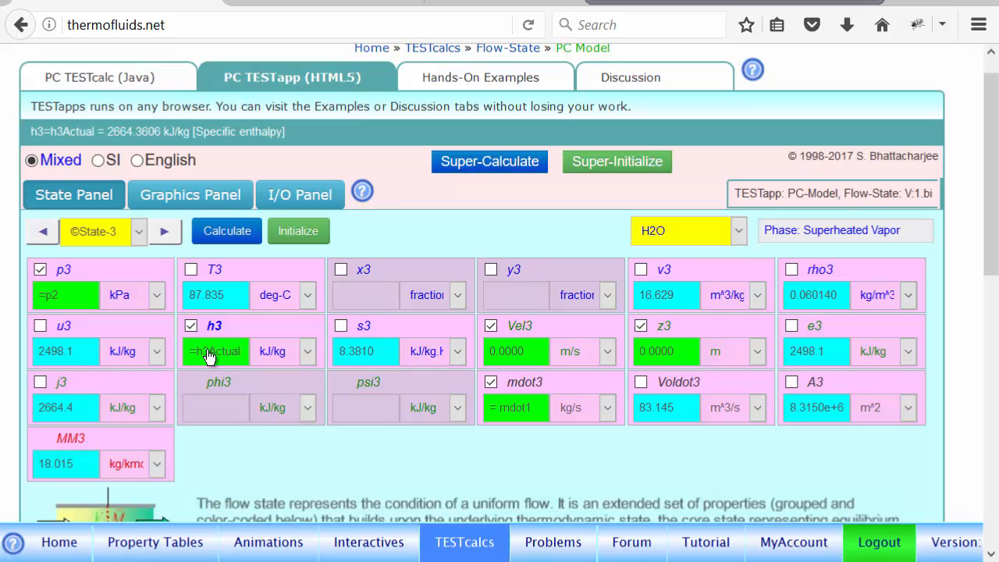
Try to evaluate the actual turbine work with Wdota = mdot*(h1-h3); on the line below h3Actual.
click(306, 193)
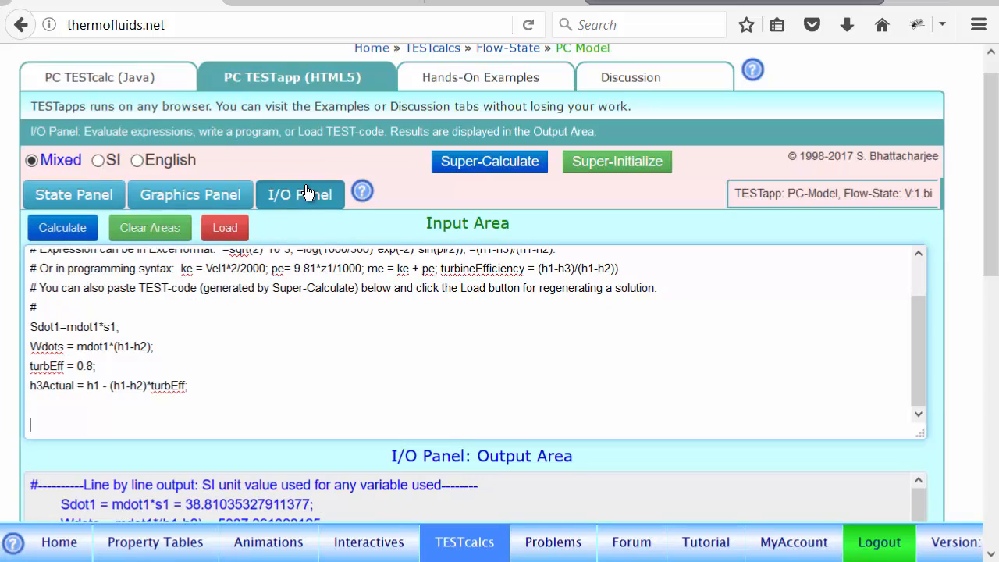
click(35, 401)
text(Wdota = mdot*()
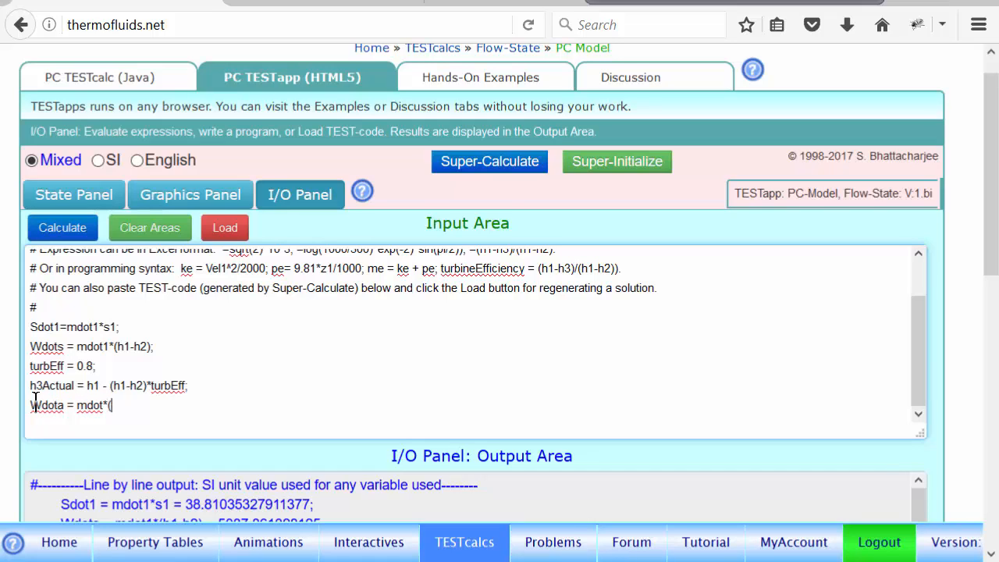
text(h1-h3);)
key(Return)
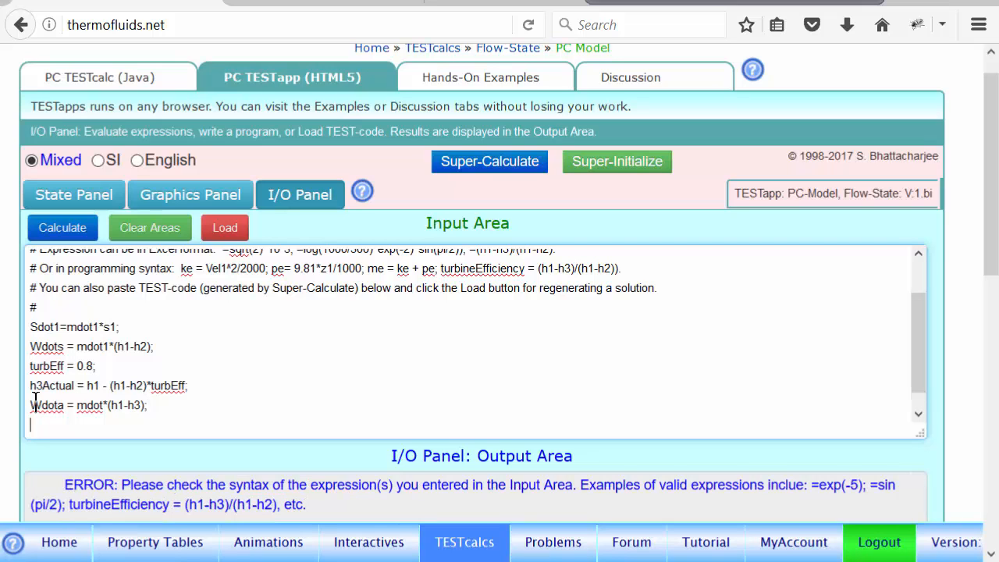
Correct the Wdota expression to mdot1*(h1-h3); then recalculate and view the output.
drag(991, 234, 990, 291)
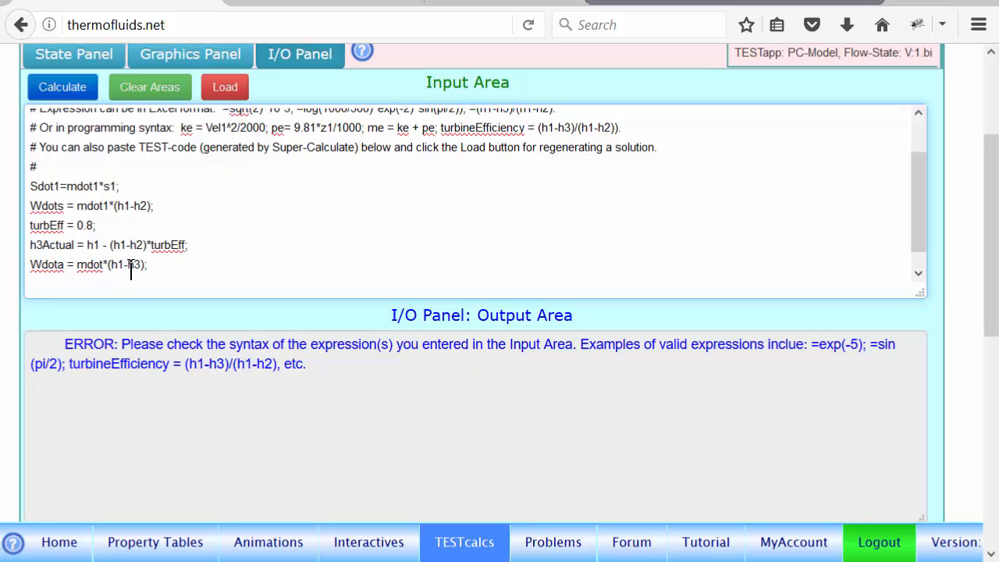
click(108, 265)
text(1)
click(60, 92)
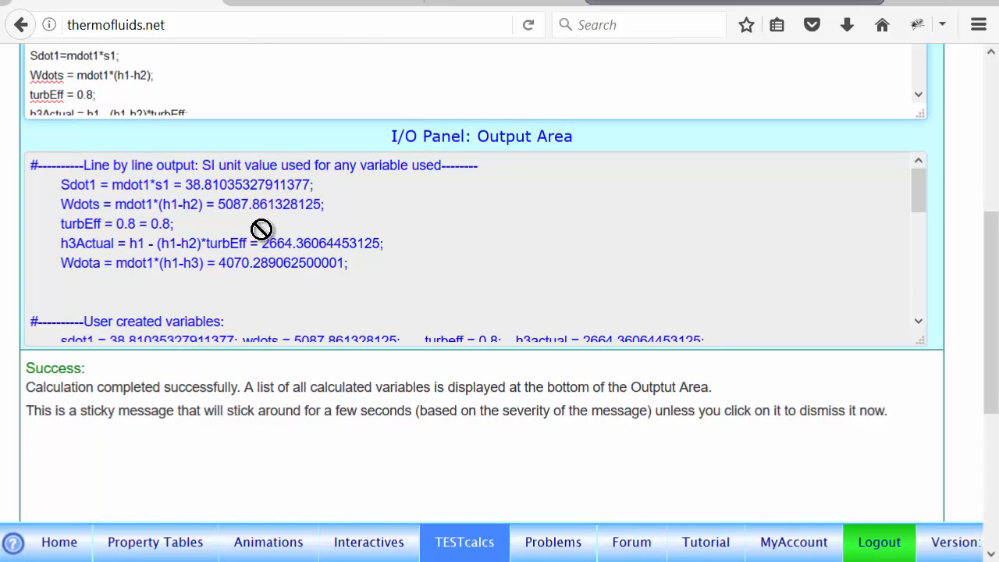
drag(988, 299, 980, 184)
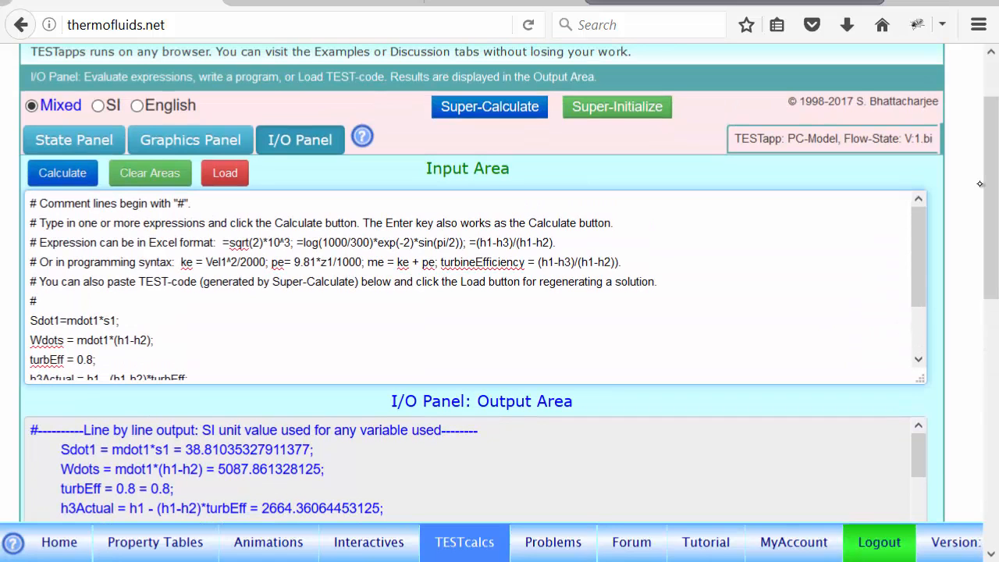
scroll(919, 312, down, 2)
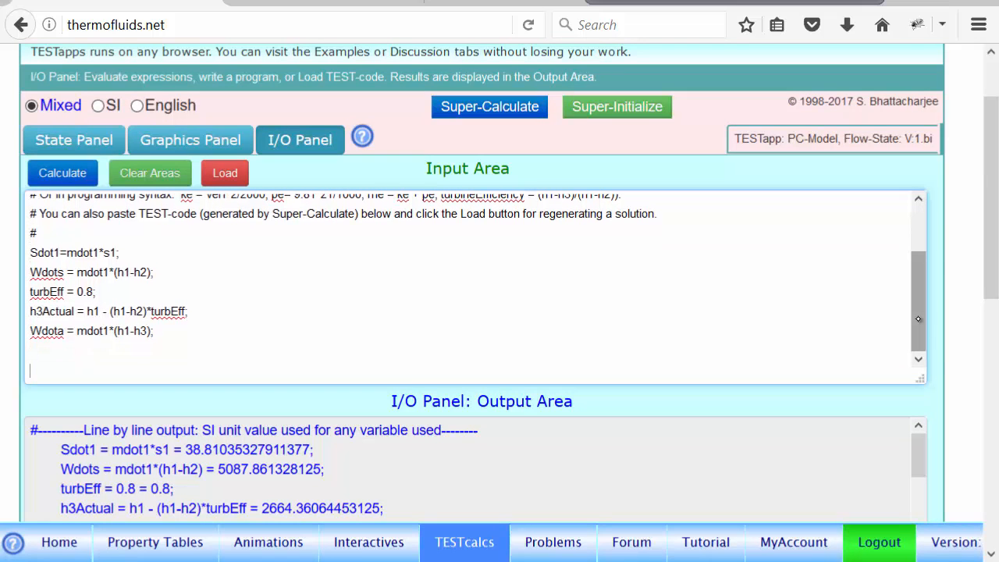
Return to the State-3 properties and read the help descriptions of the exergy variables phi3 and psi3.
click(72, 144)
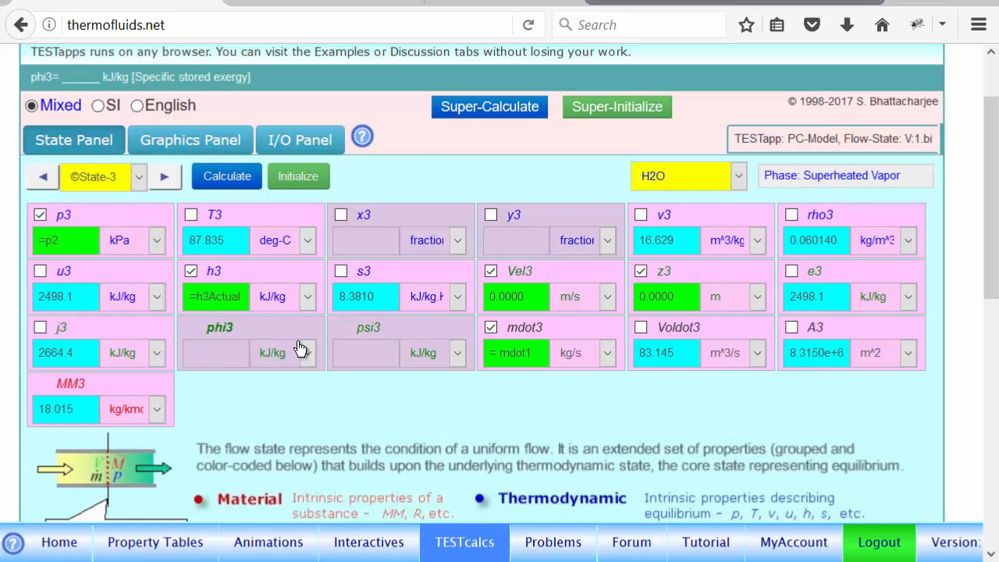
drag(986, 227, 991, 320)
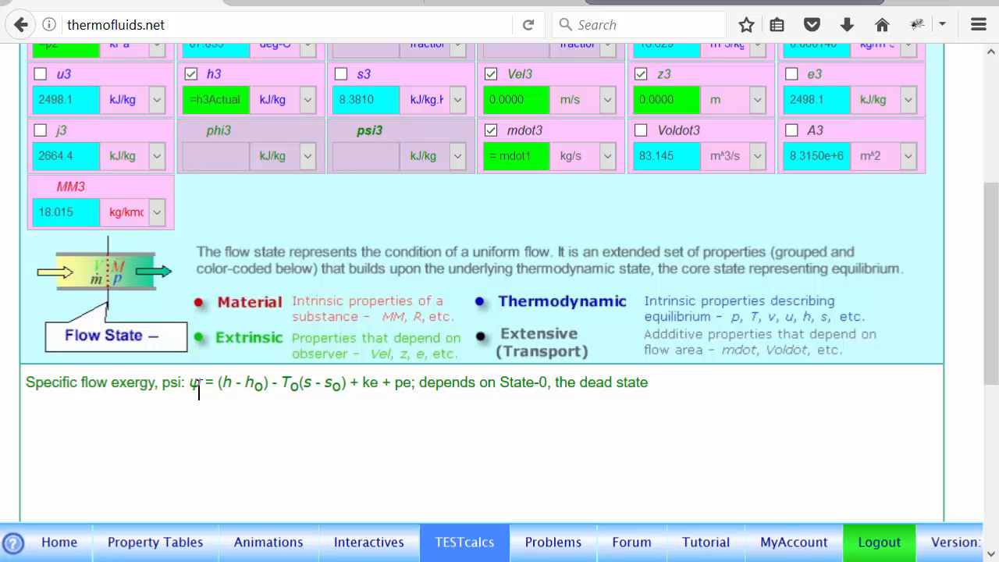
mouse_move(231, 130)
mouse_move(350, 134)
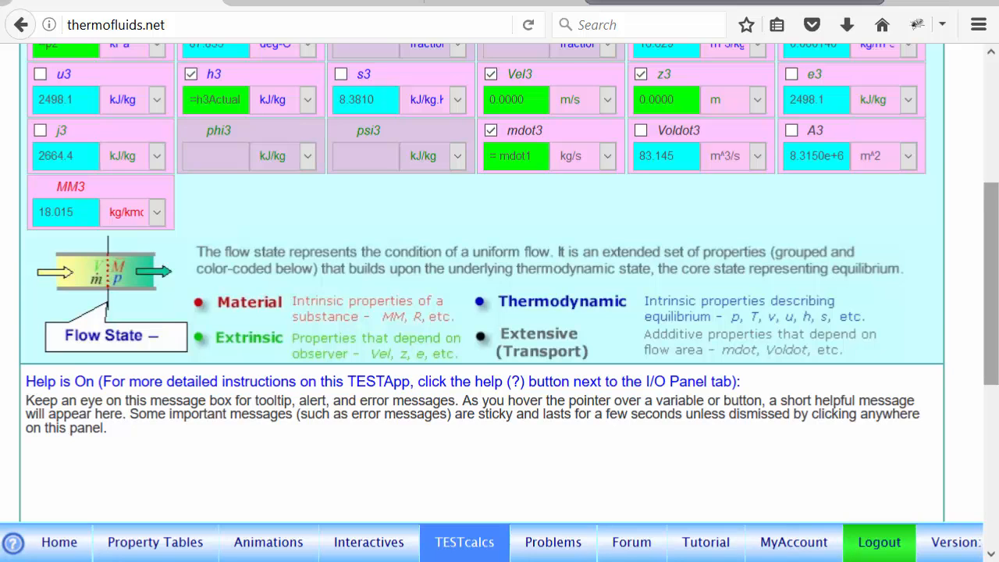
Calculate the dead state, State-0, with p0 at 100 kPa and T0 at 25 deg-C, and display State-1.
scroll(500, 281, up, 4)
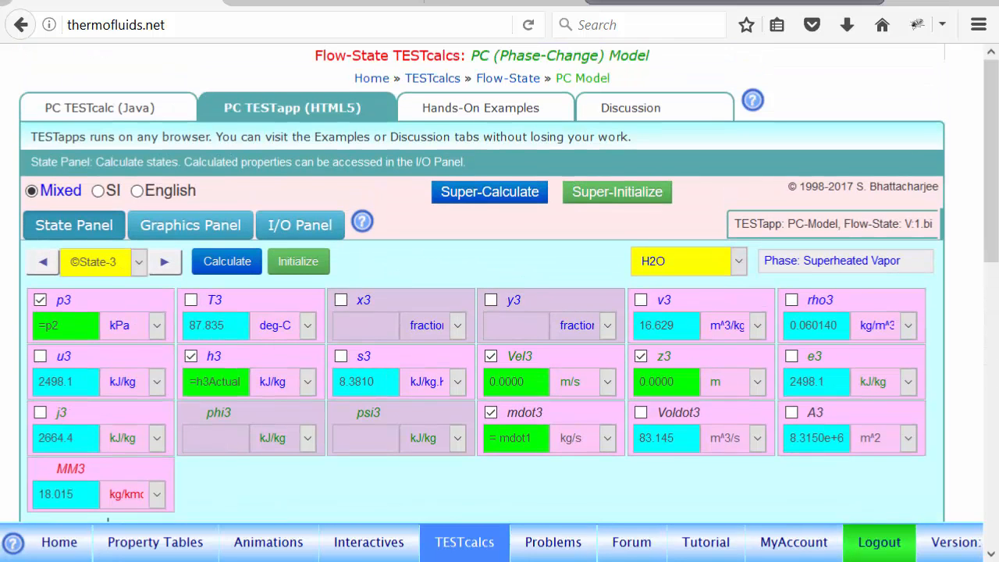
click(130, 262)
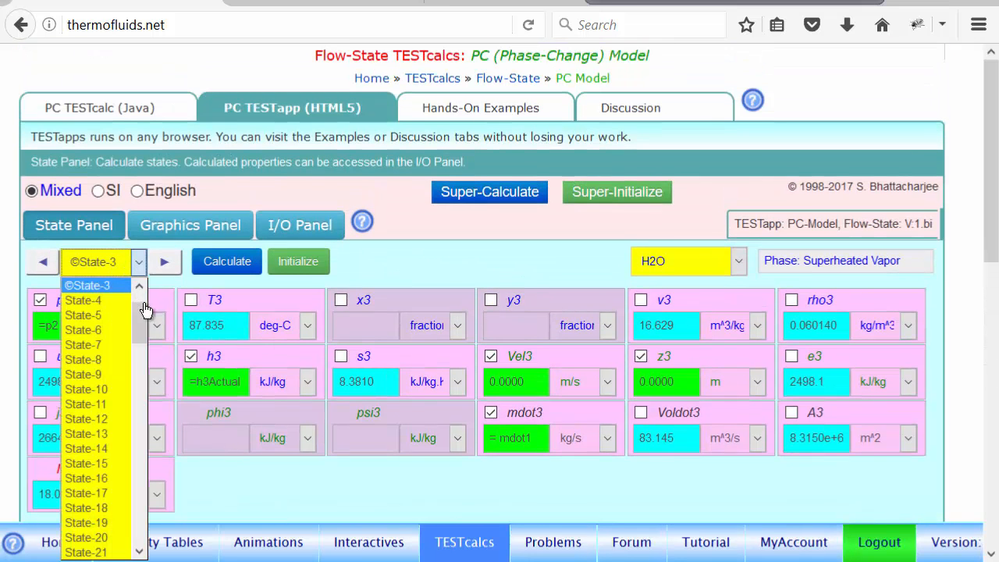
scroll(134, 295, up, 1)
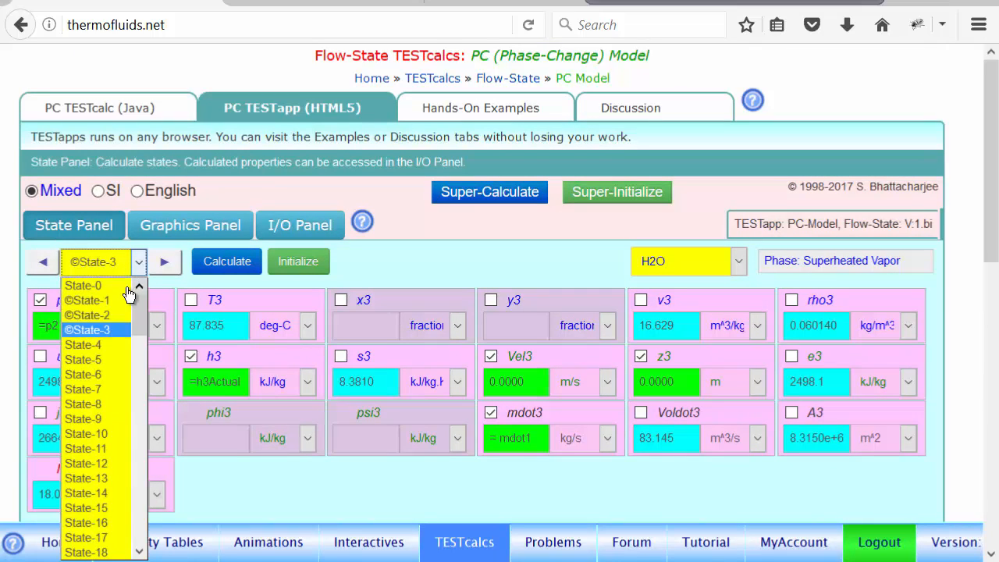
click(110, 287)
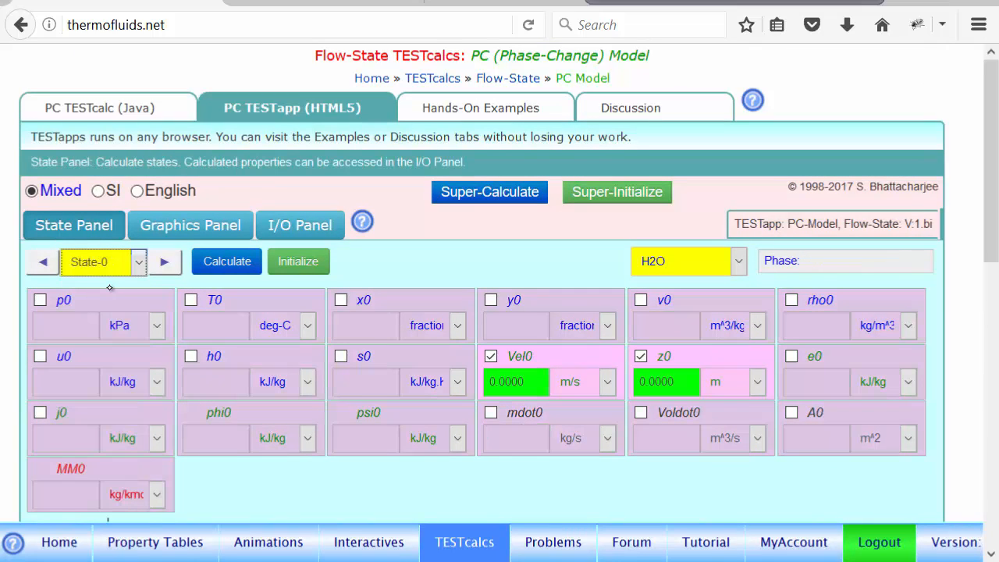
click(66, 337)
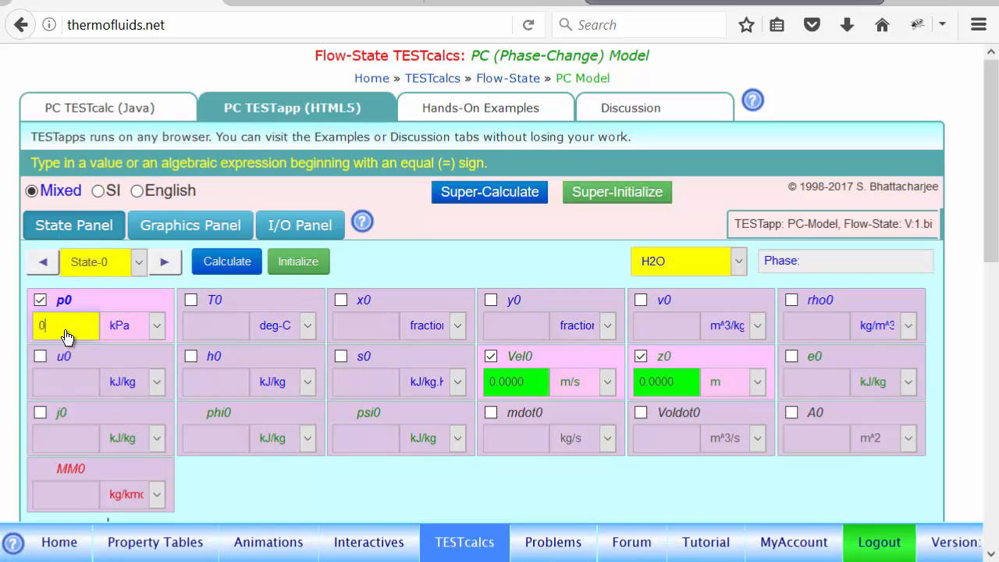
text(100)
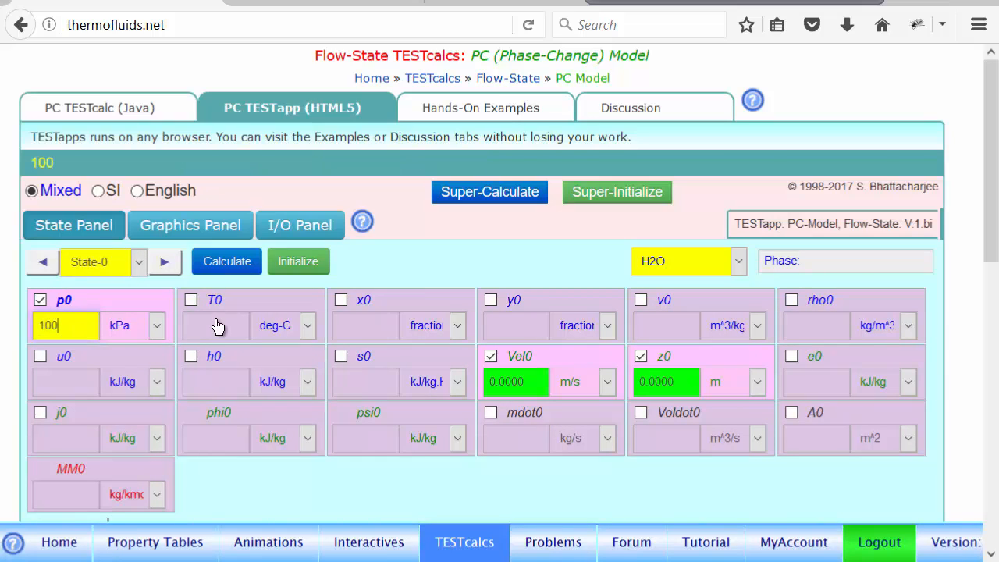
click(216, 321)
text(0)
key(BackSpace)
text(20)
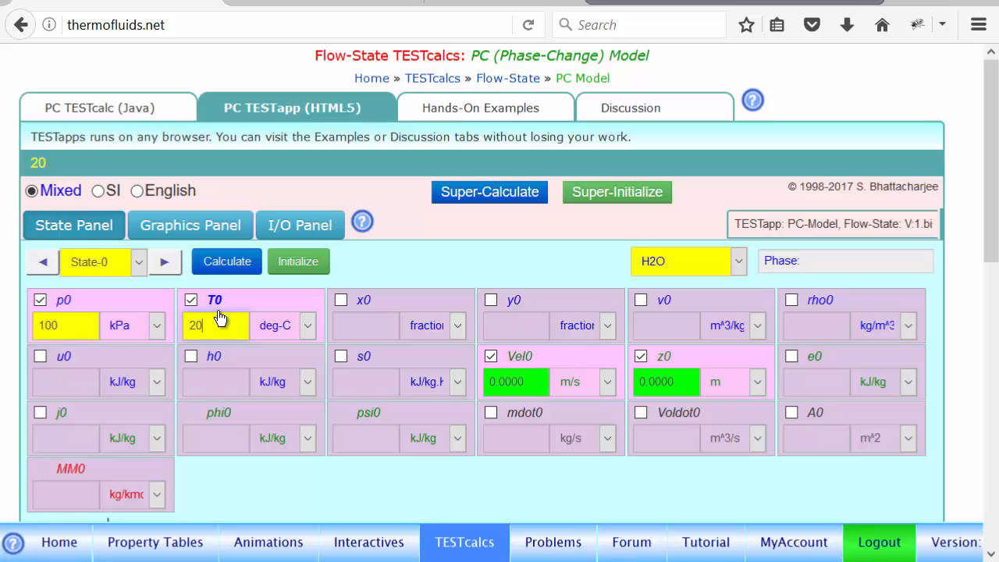
key(BackSpace)
text(5)
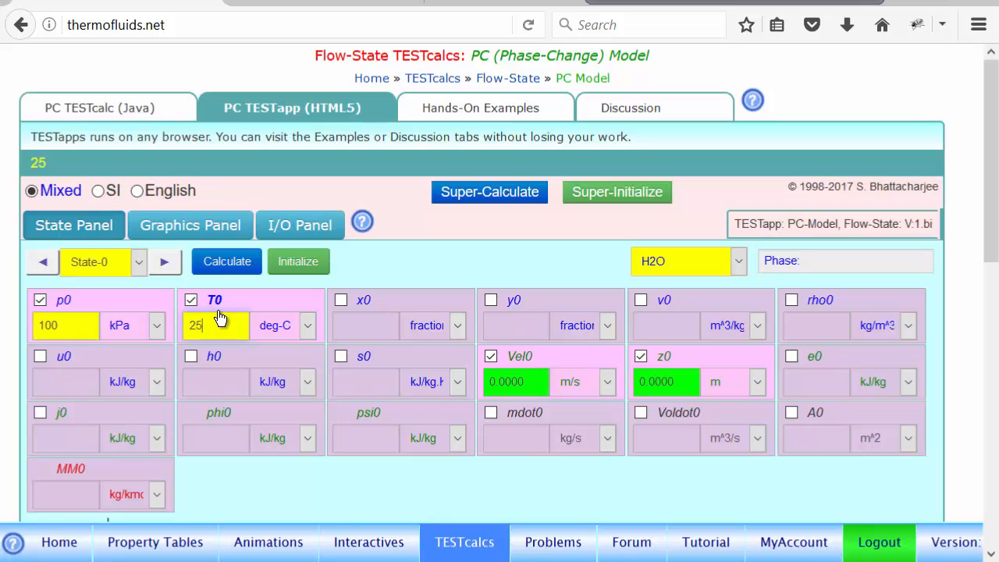
click(228, 264)
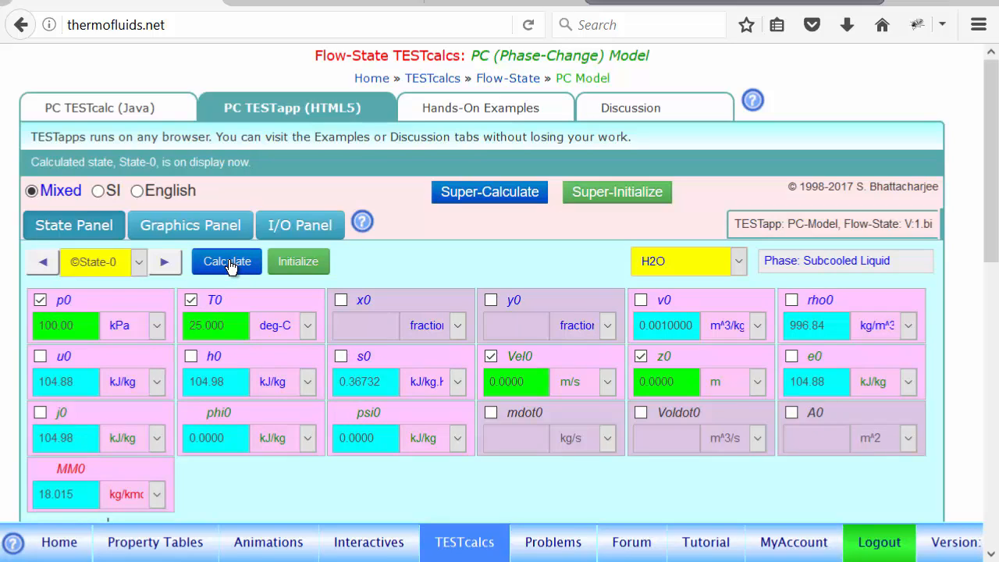
click(164, 269)
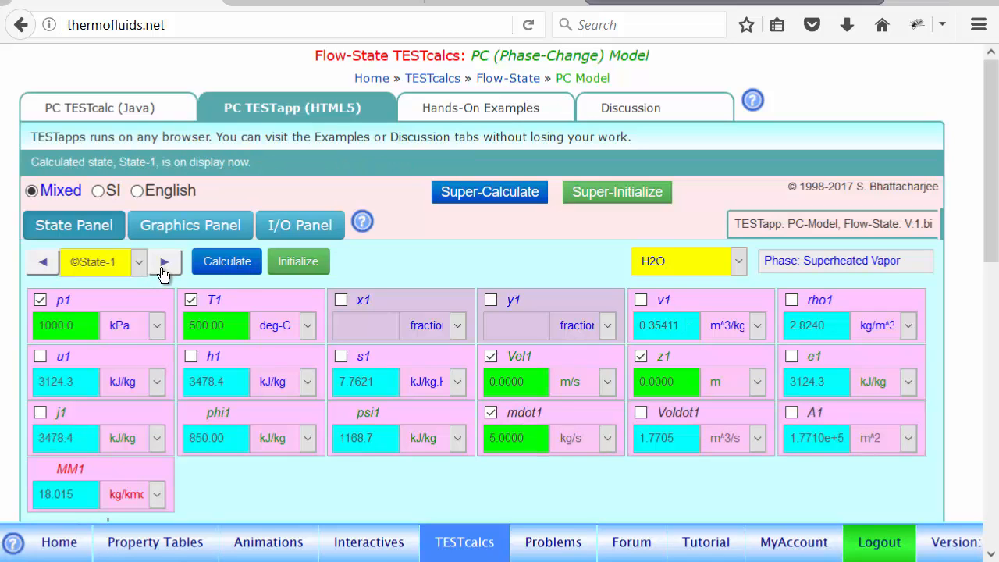
Display State-2, add WdotRev = mdot1*(psi1-psi2); below the Wdota expression, calculate it and view the output.
click(165, 267)
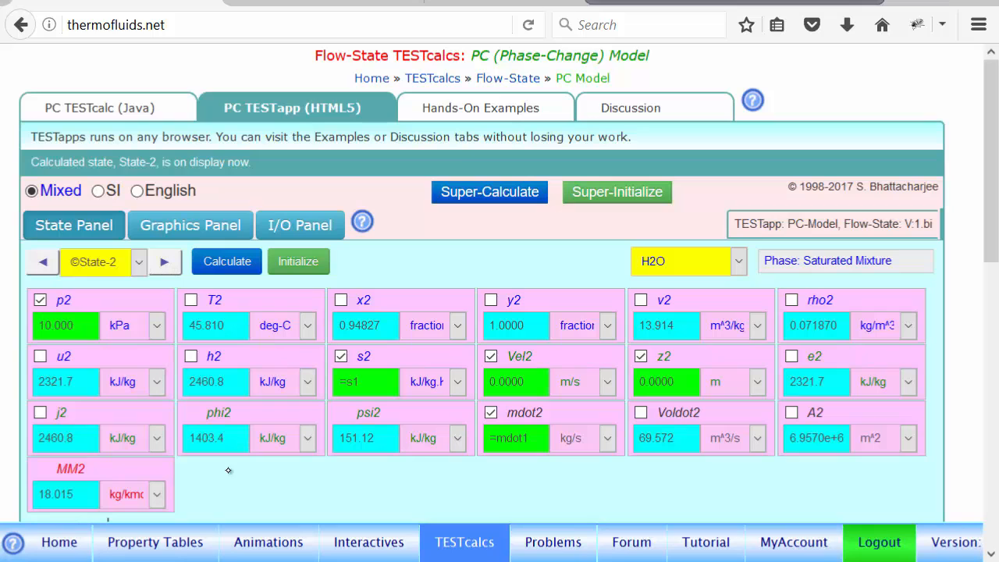
mouse_move(347, 442)
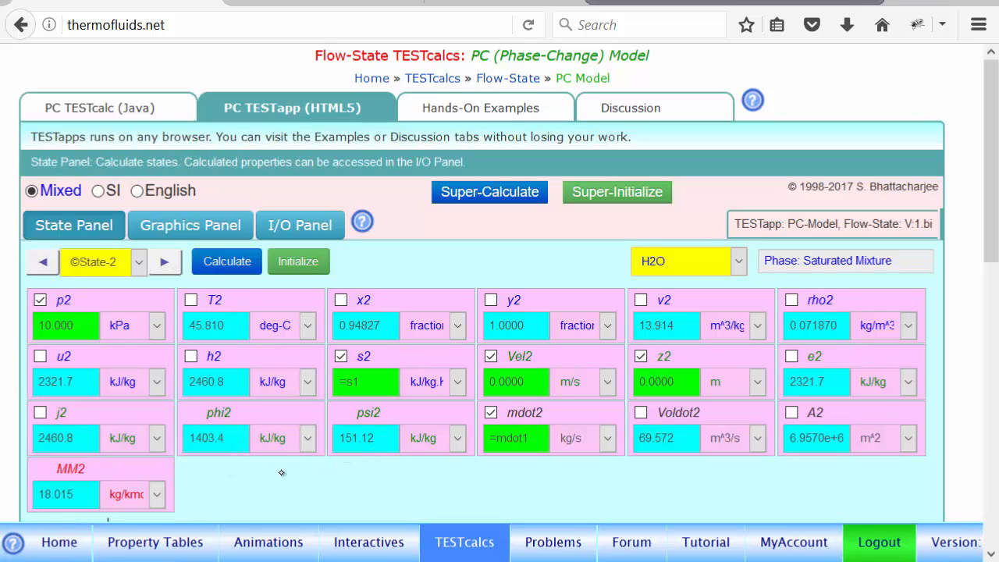
click(311, 227)
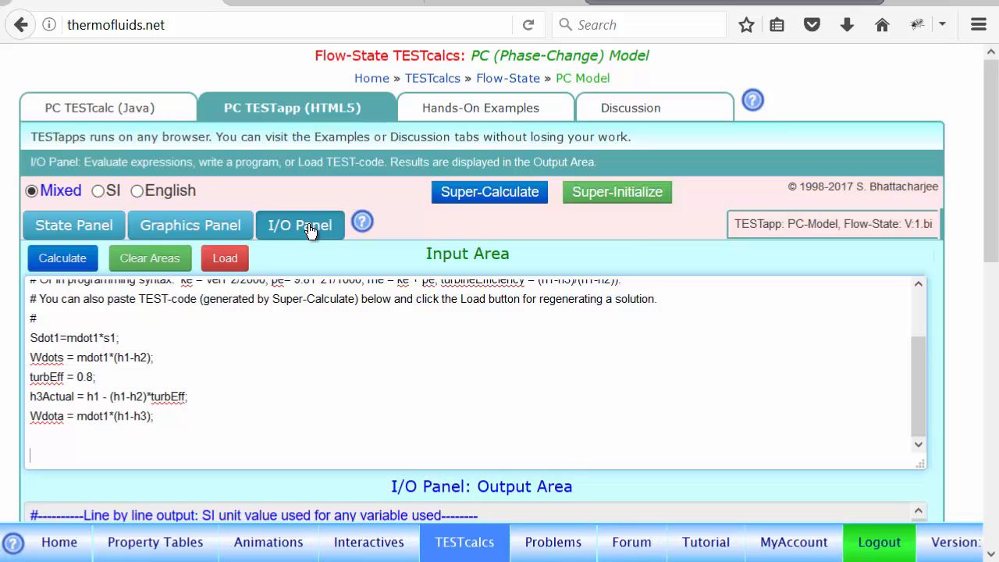
text(WdotRev = mdot)
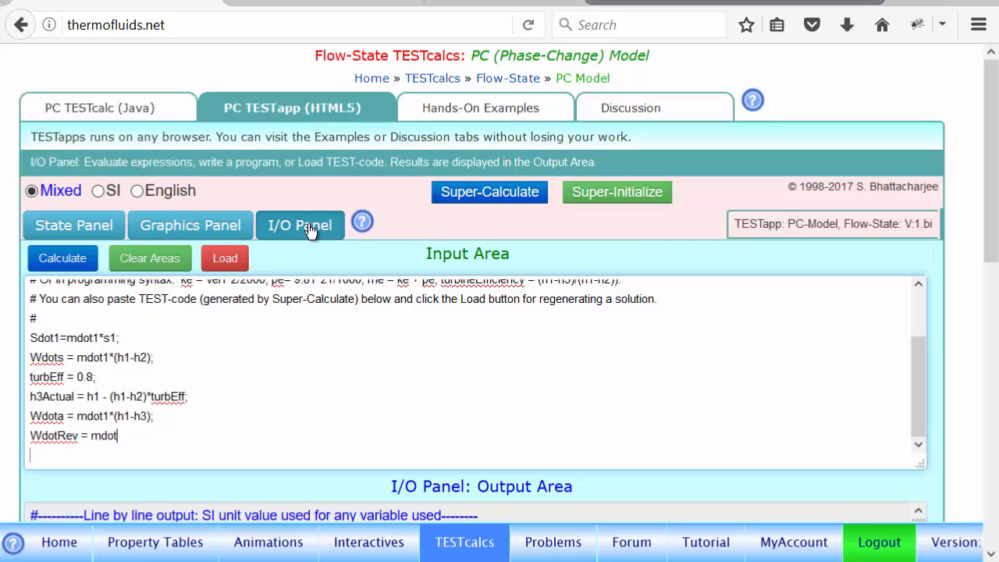
text(1*(psi1-psi2);)
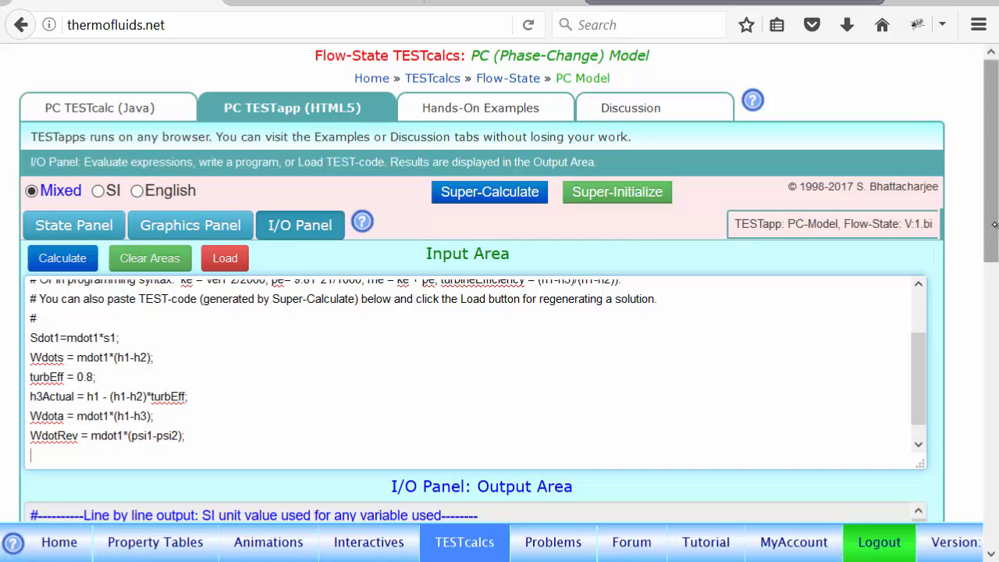
drag(989, 223, 989, 310)
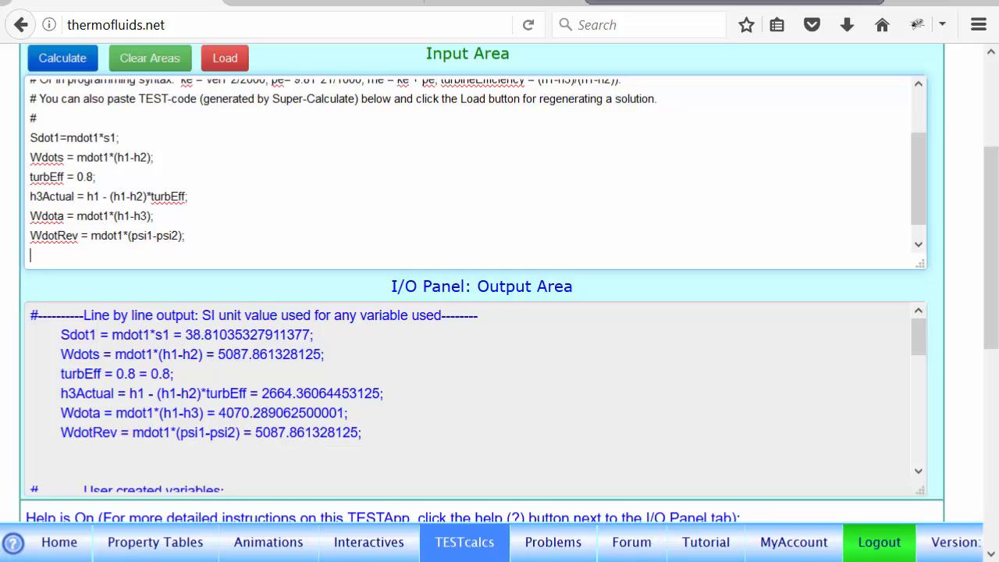
mouse_move(129, 118)
mouse_down()
mouse_move(4, 186)
mouse_move(142, 118)
mouse_up()
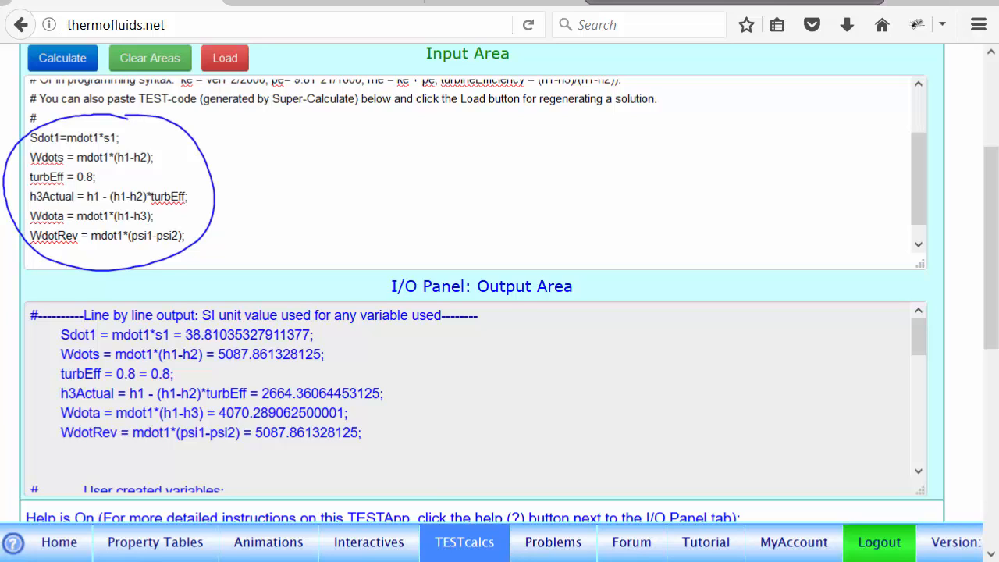
key(Escape)
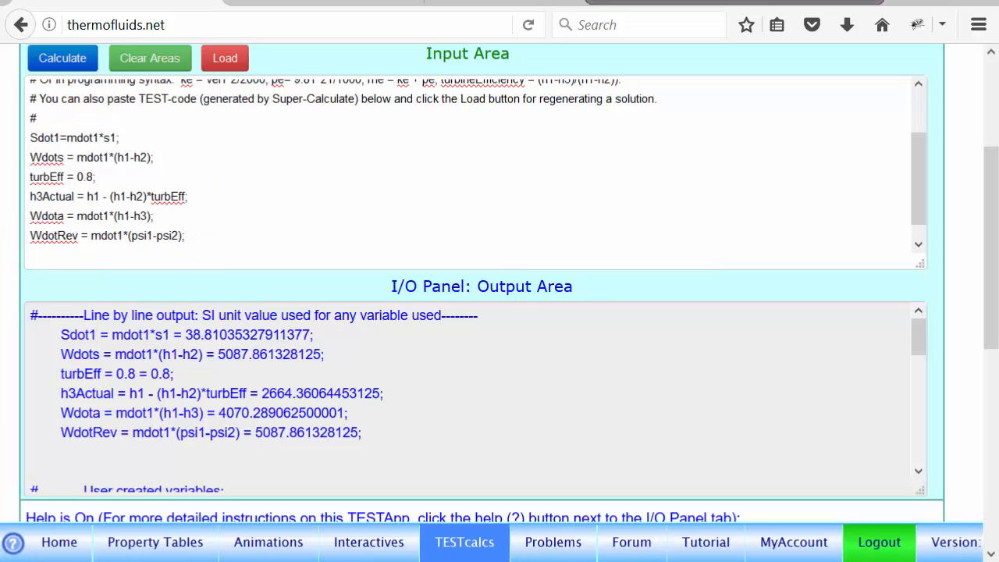
Return to the State-2 properties, run Super-Calculate on the whole solution and review the detailed state output.
drag(993, 271, 989, 114)
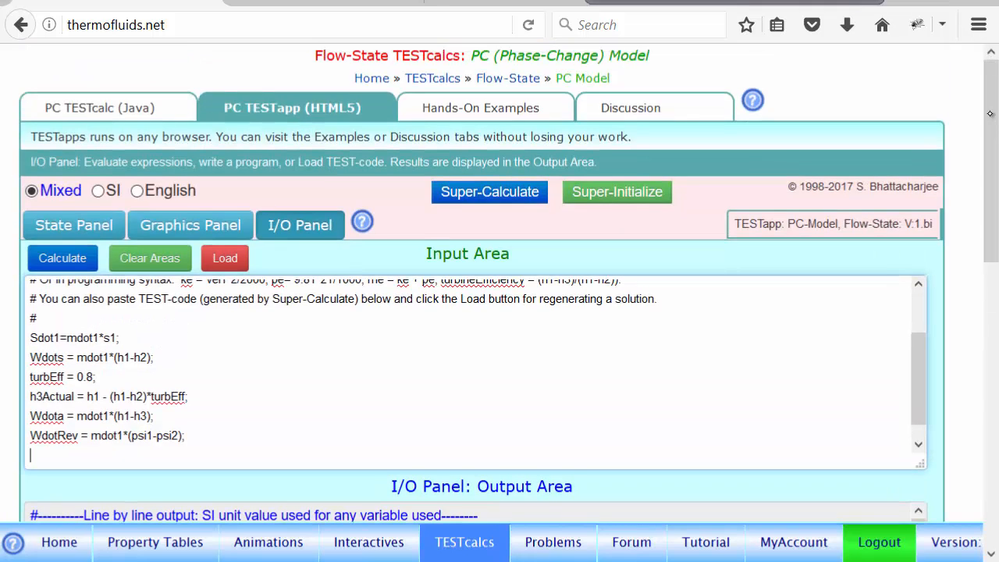
click(78, 231)
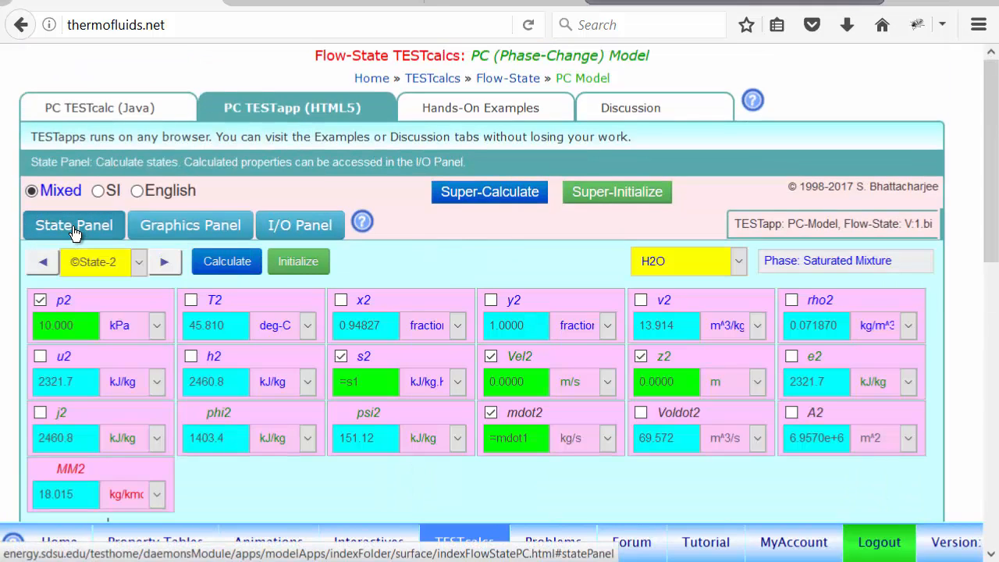
click(515, 195)
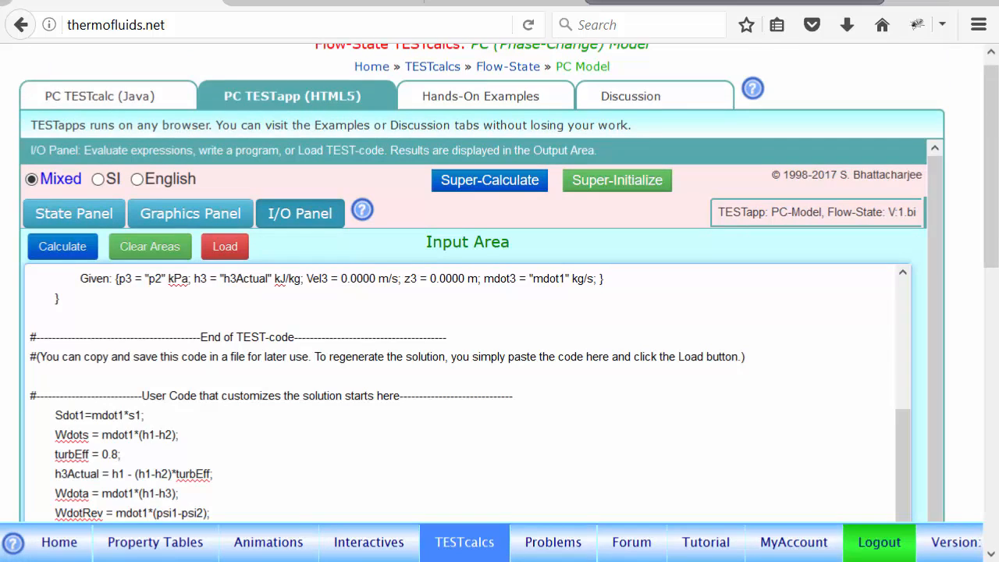
scroll(507, 281, down, 6)
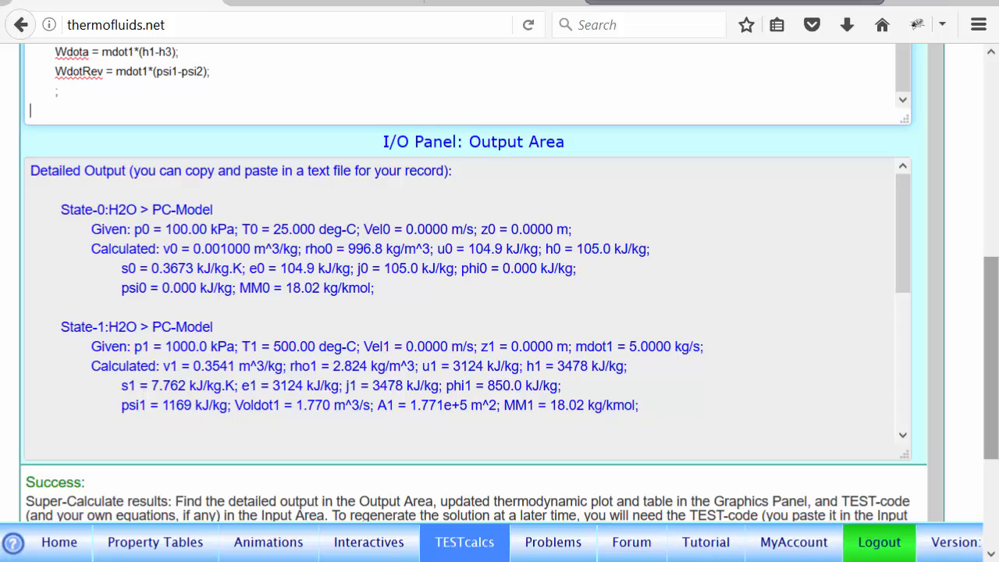
scroll(507, 281, up, 4)
scroll(507, 280, down, 4)
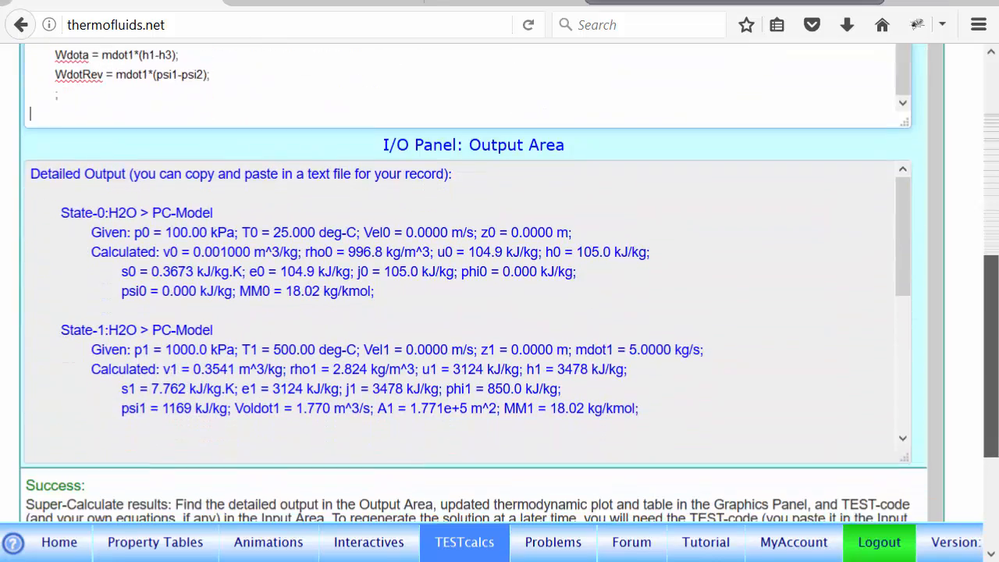
scroll(207, 234, up, 8)
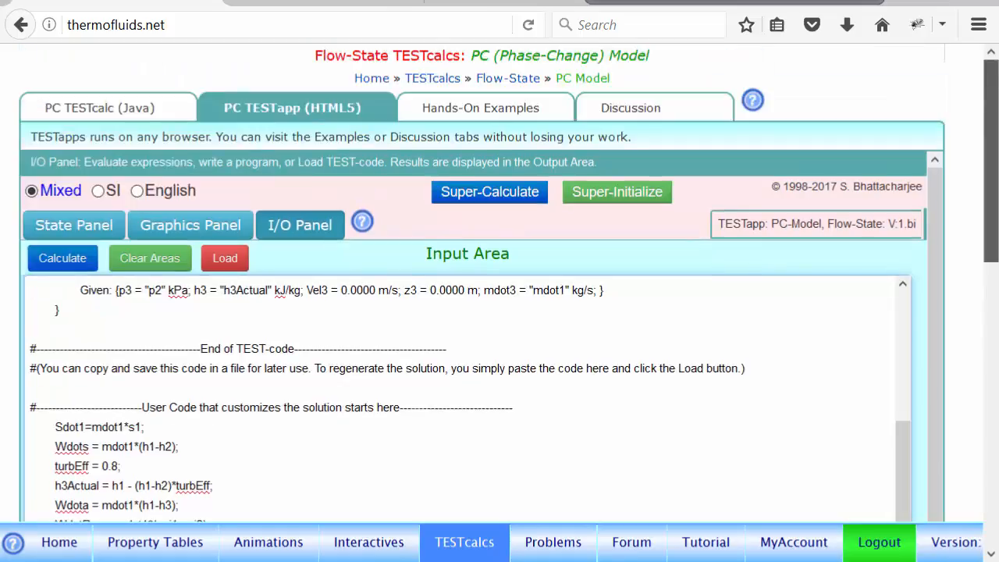
Examine the T-s diagram of the calculated states and all property columns of the state table below it.
click(207, 233)
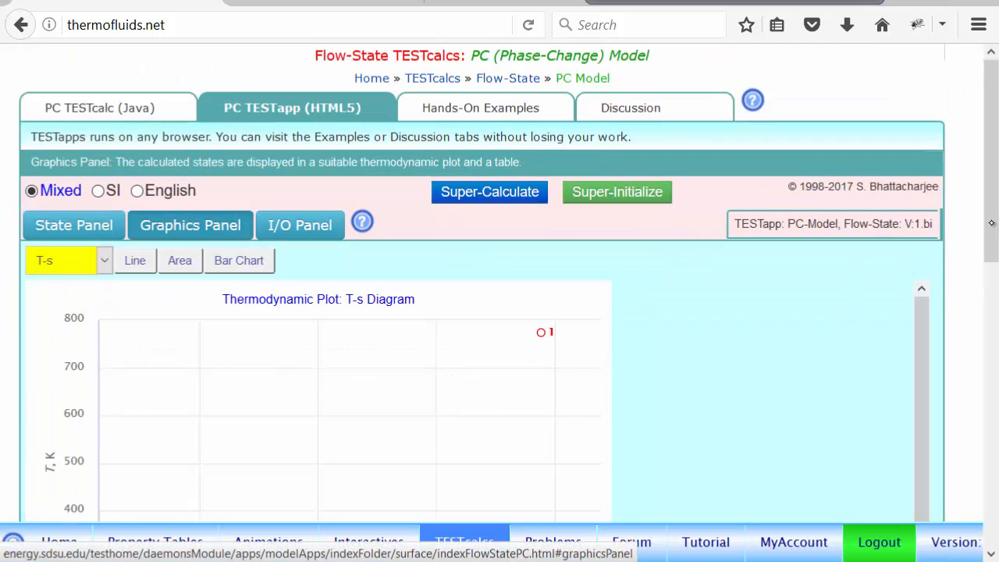
drag(992, 222, 996, 309)
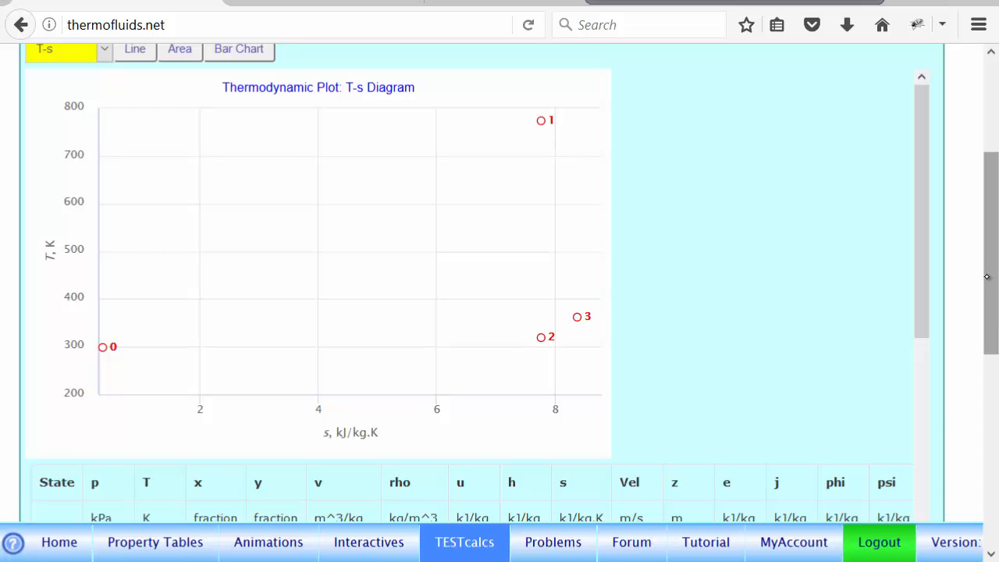
drag(995, 263, 982, 204)
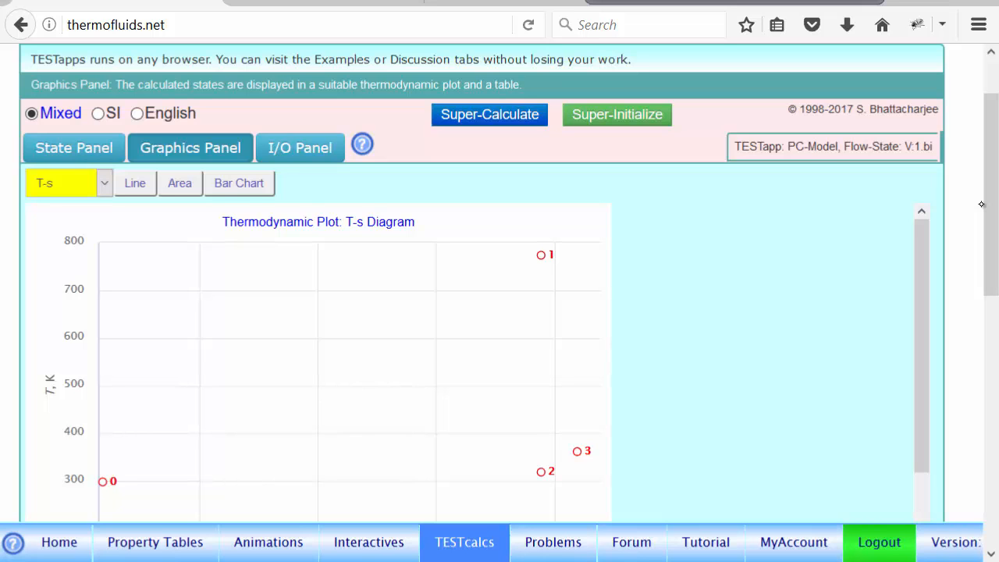
drag(982, 205, 783, 373)
drag(925, 132, 929, 227)
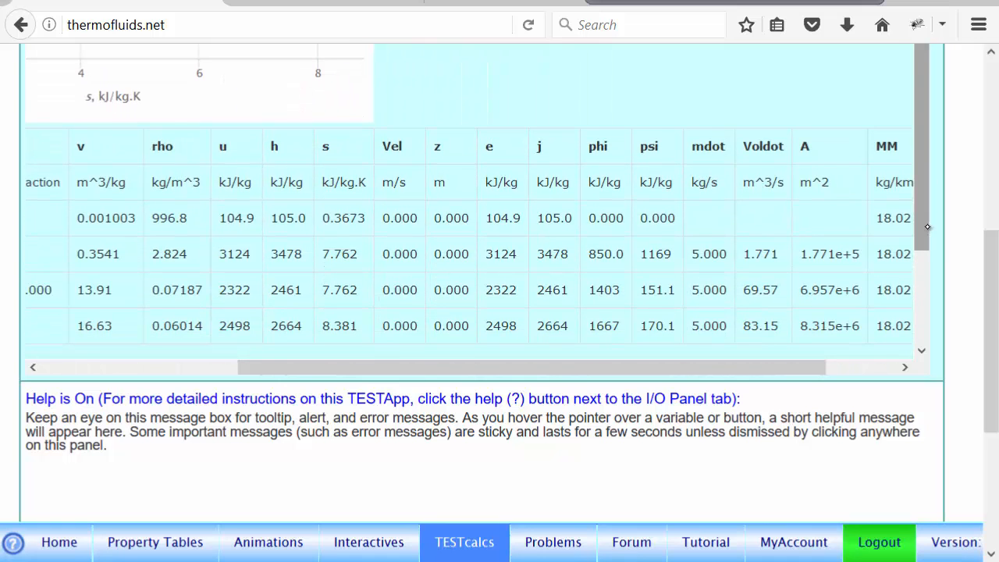
drag(418, 374, 204, 364)
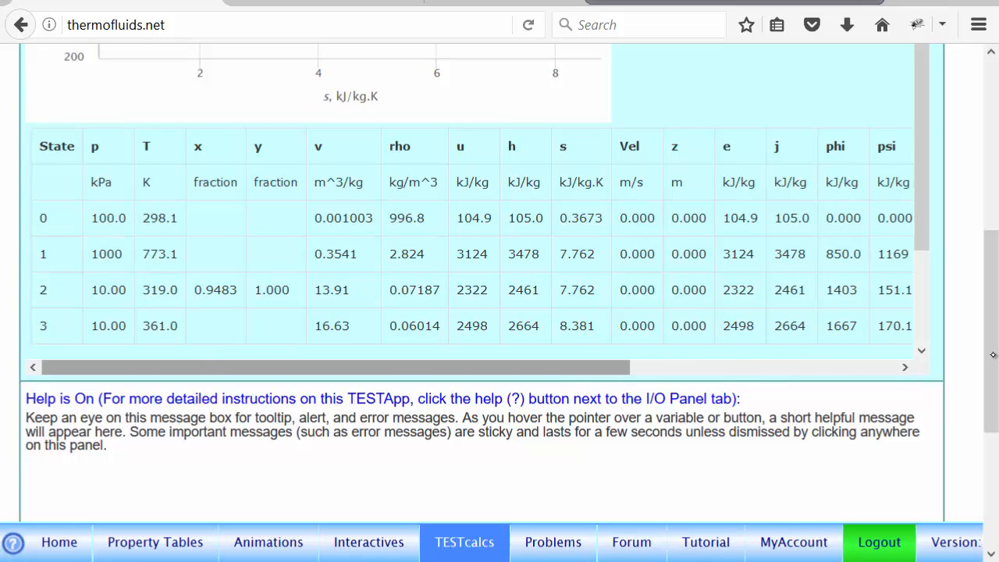
drag(991, 355, 991, 184)
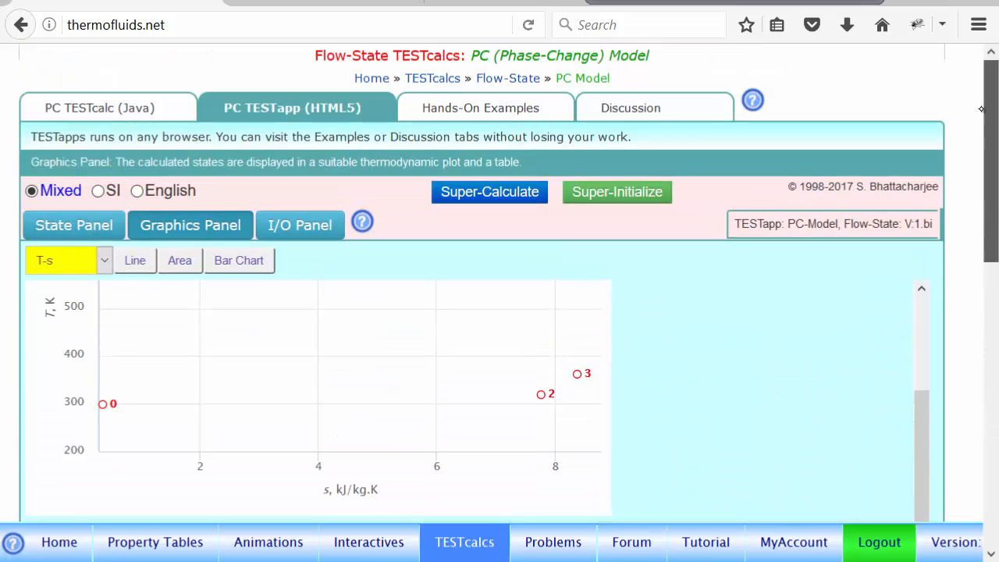
Review the generated TEST-code from its start through the user code that customizes the solution.
click(304, 235)
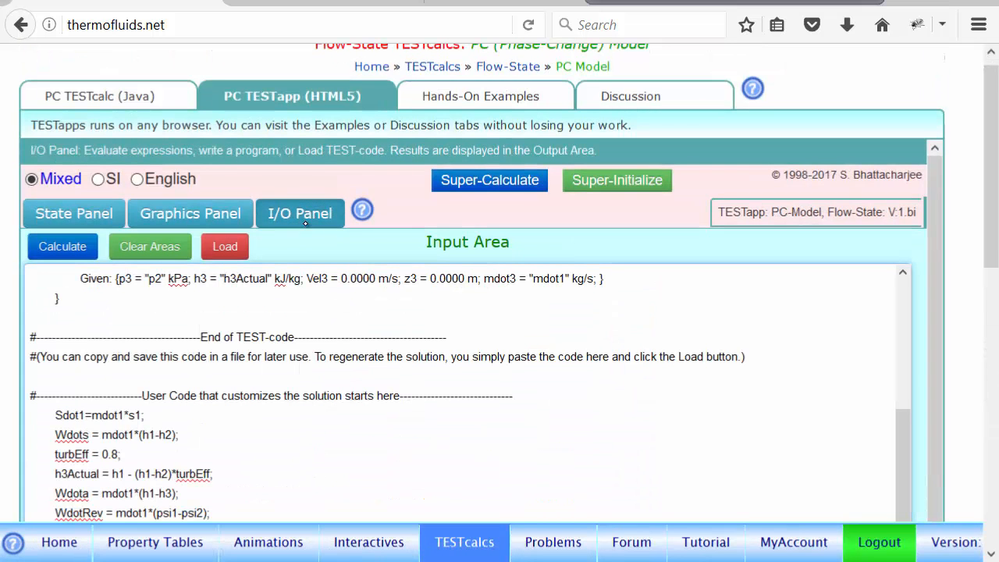
drag(983, 252, 985, 246)
drag(903, 442, 874, 334)
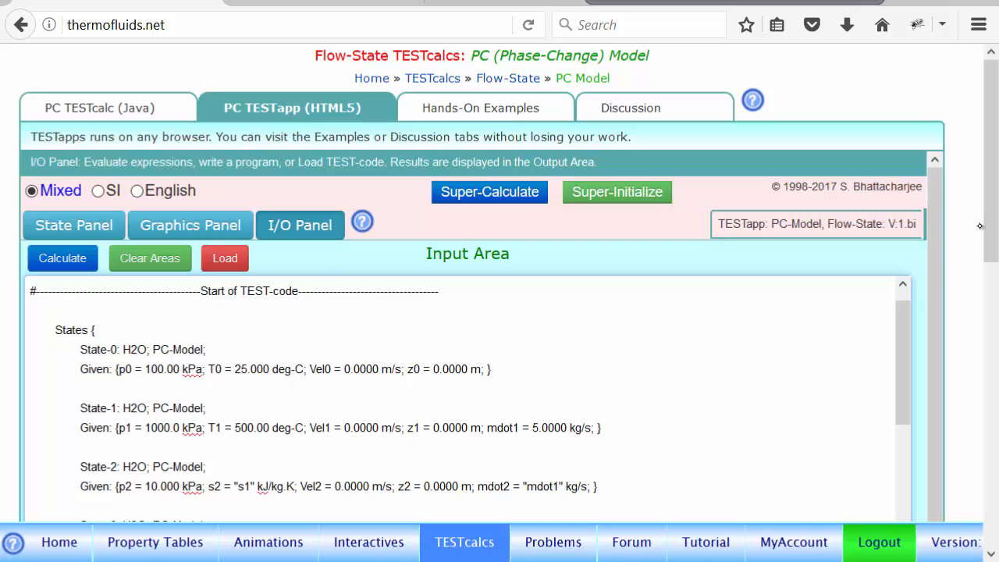
scroll(955, 269, down, 3)
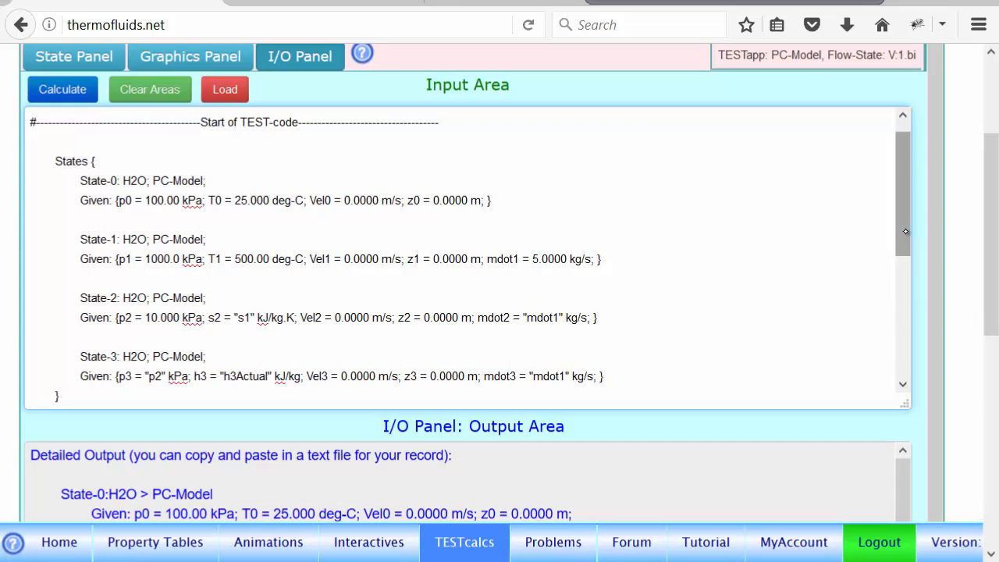
drag(907, 232, 914, 346)
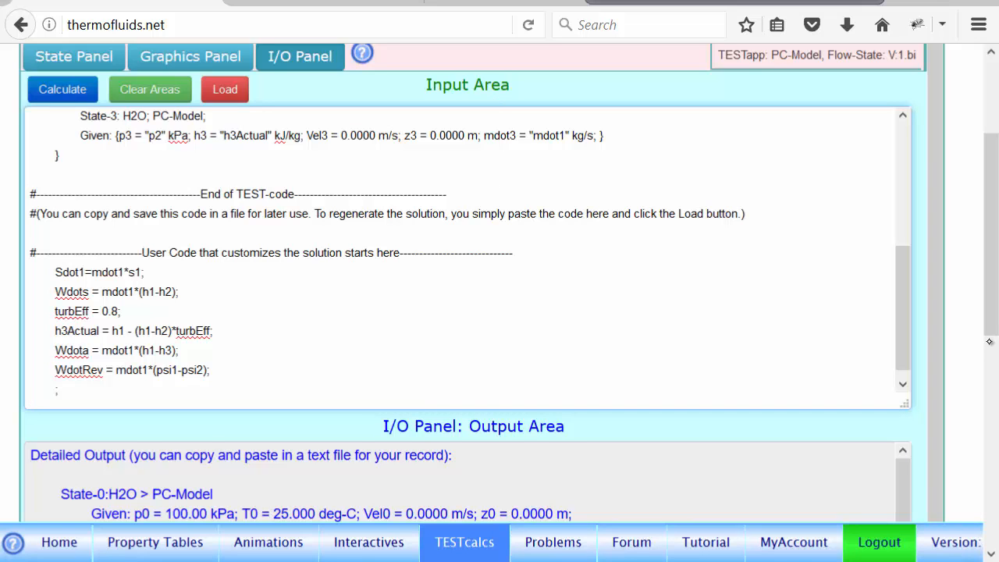
drag(989, 317, 996, 256)
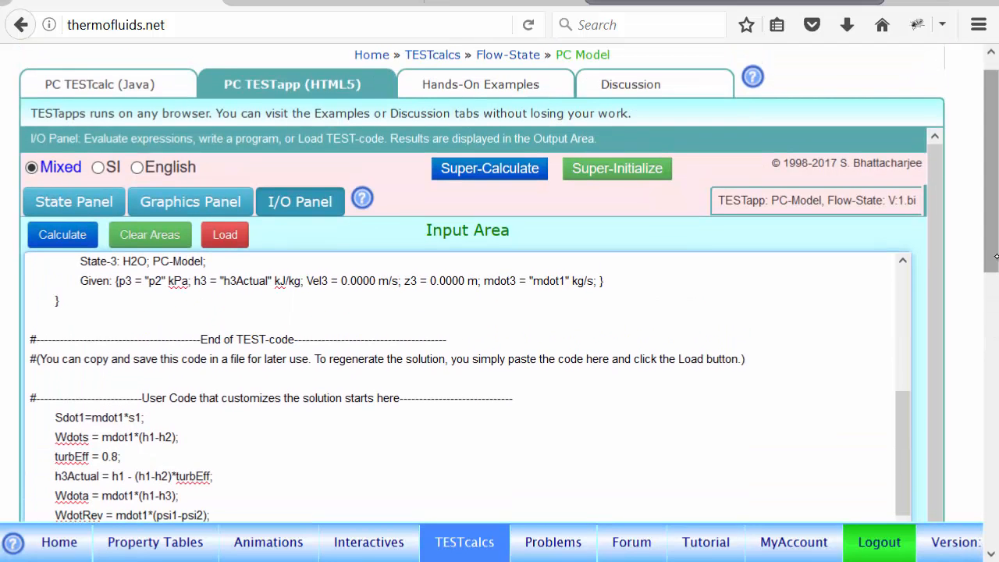
Open the custom help for this TESTapp, toggle the Generic Instructions and read through to the Input Area programming example.
click(362, 200)
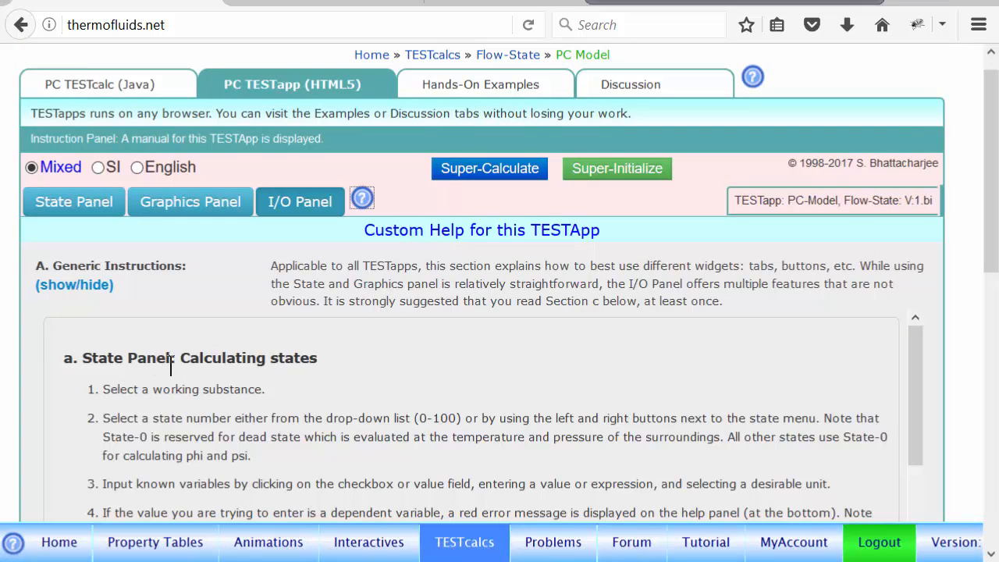
click(78, 285)
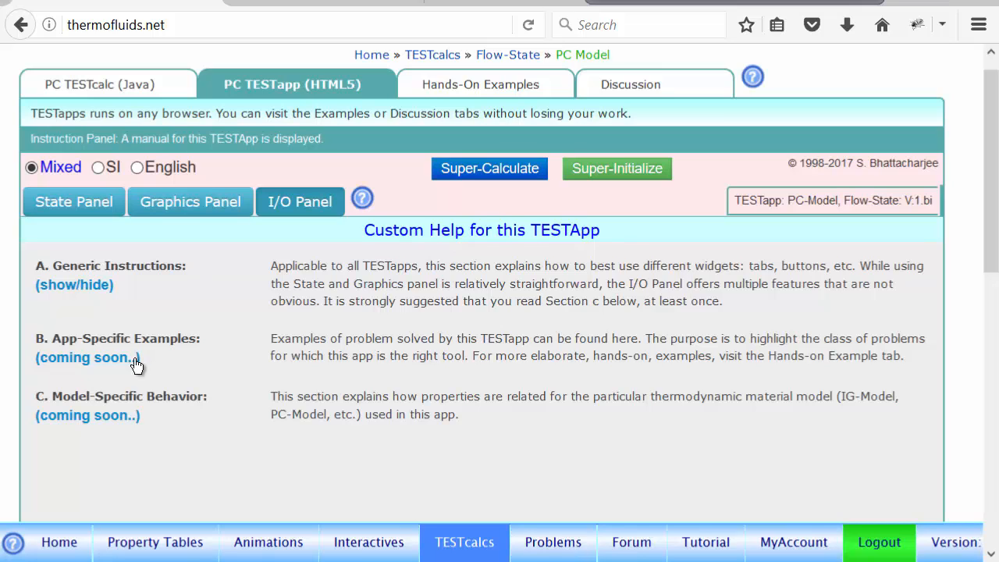
click(81, 286)
drag(918, 357, 921, 528)
scroll(994, 261, down, 2)
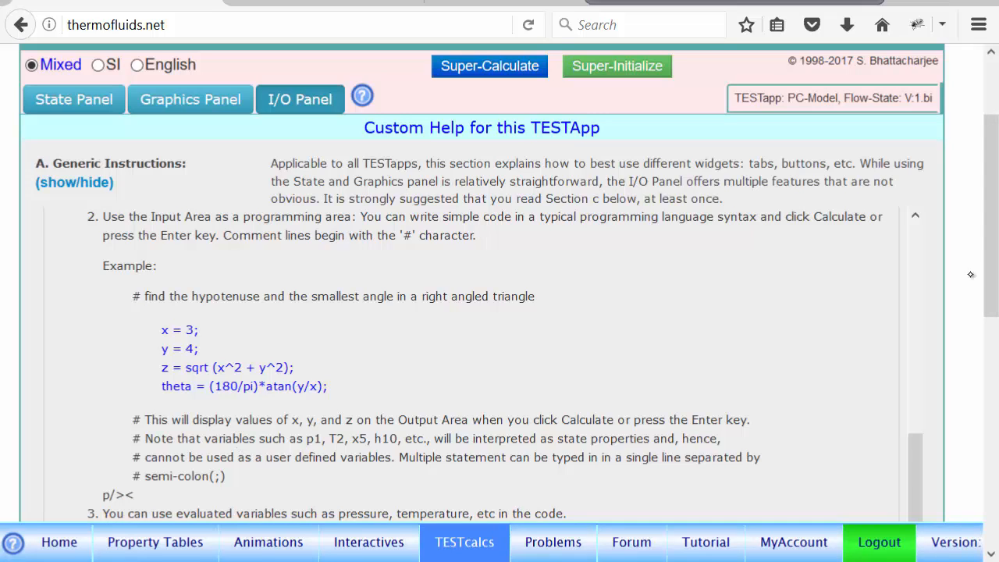
drag(985, 273, 983, 157)
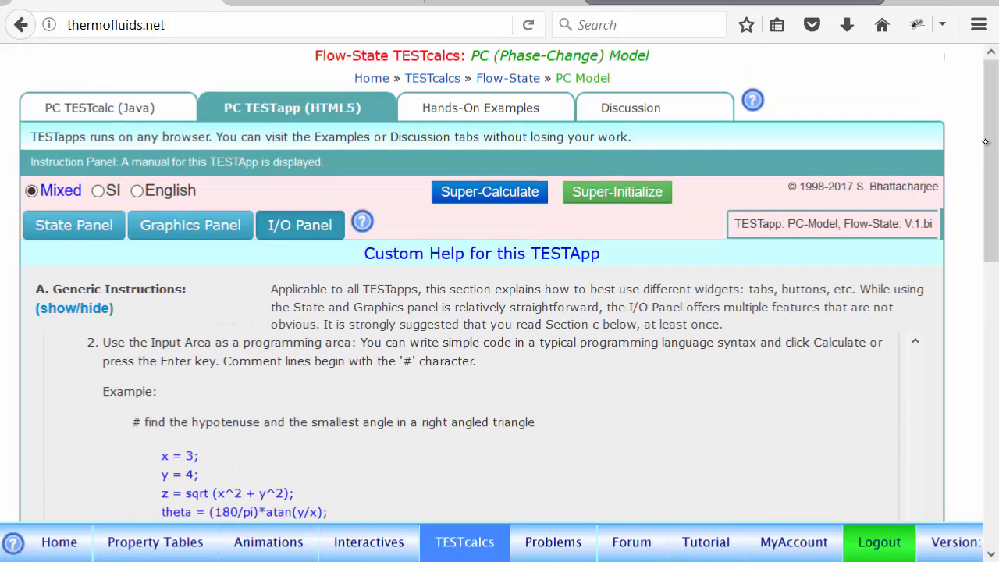
View the hands-on examples for the PC model and read through the comment threads in its discussion forum.
click(493, 121)
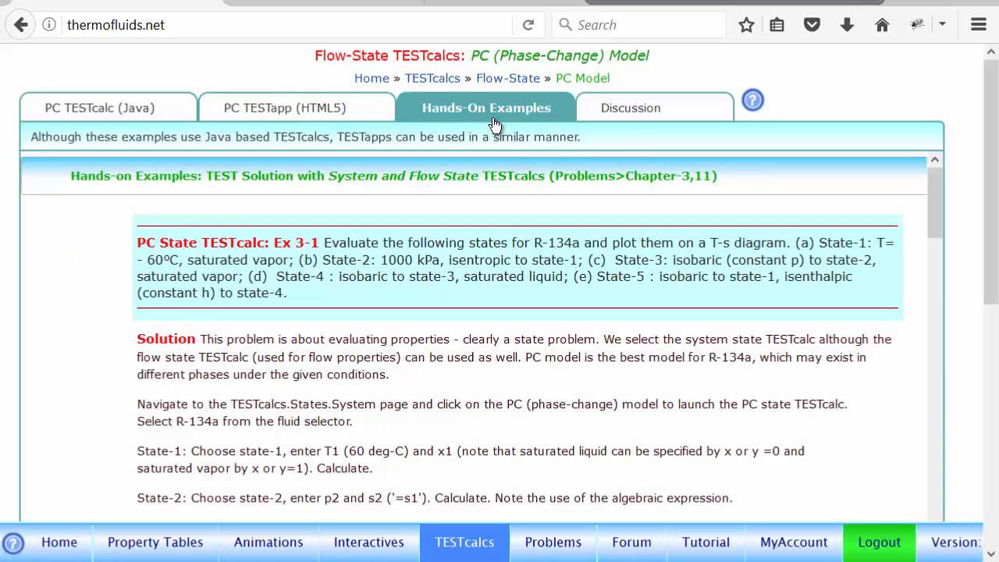
click(655, 122)
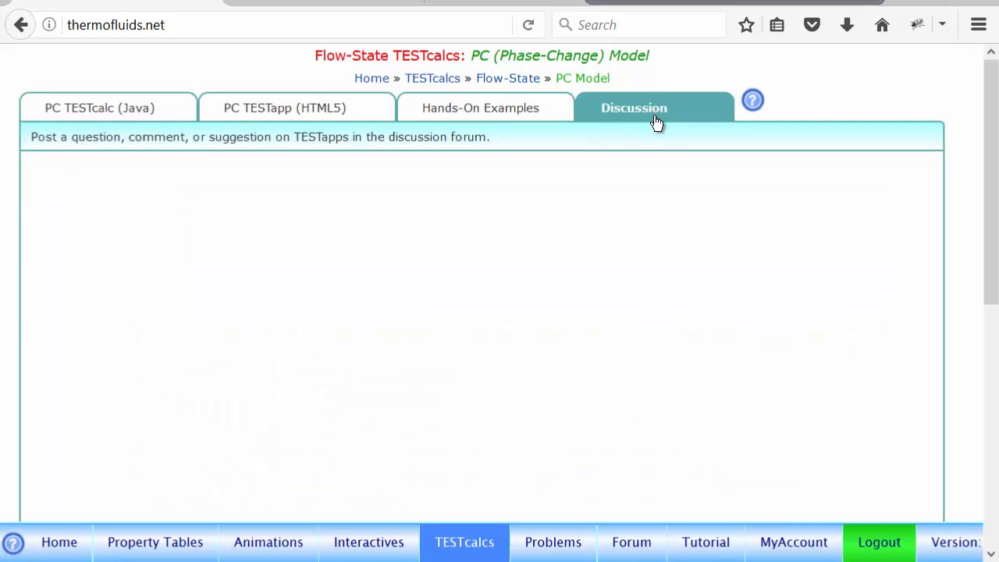
scroll(975, 334, down, 3)
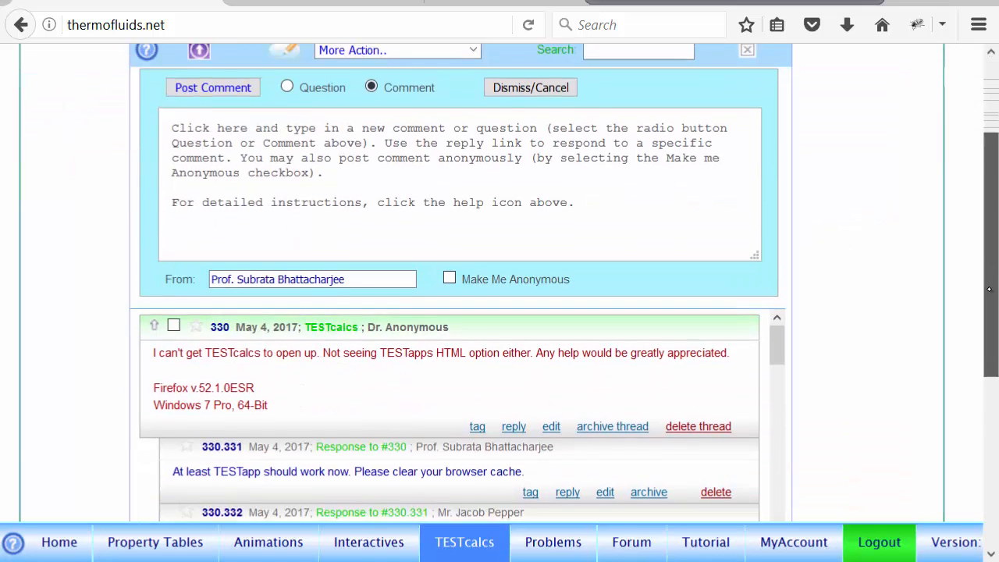
drag(992, 334, 996, 450)
scroll(364, 334, up, 4)
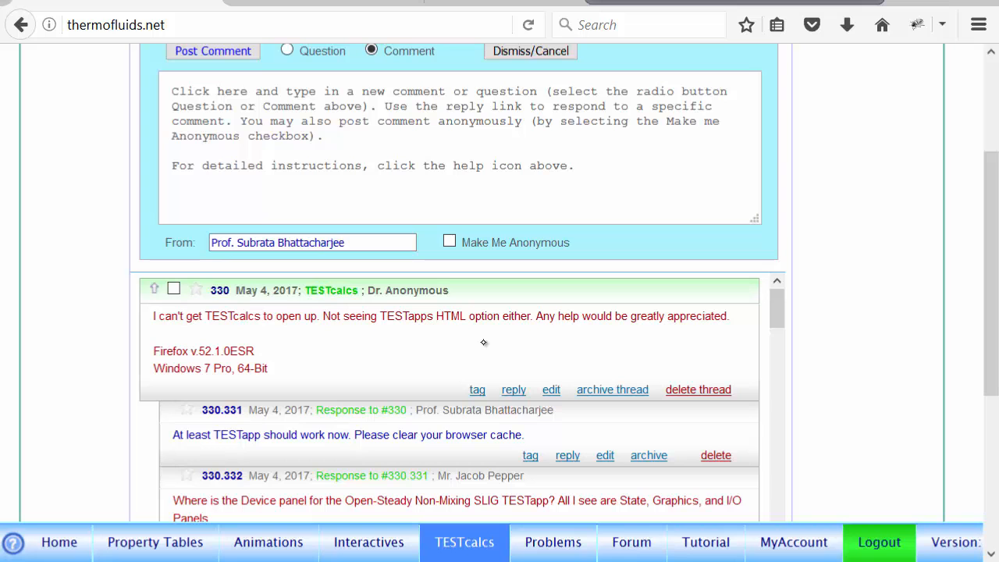
drag(986, 248, 988, 396)
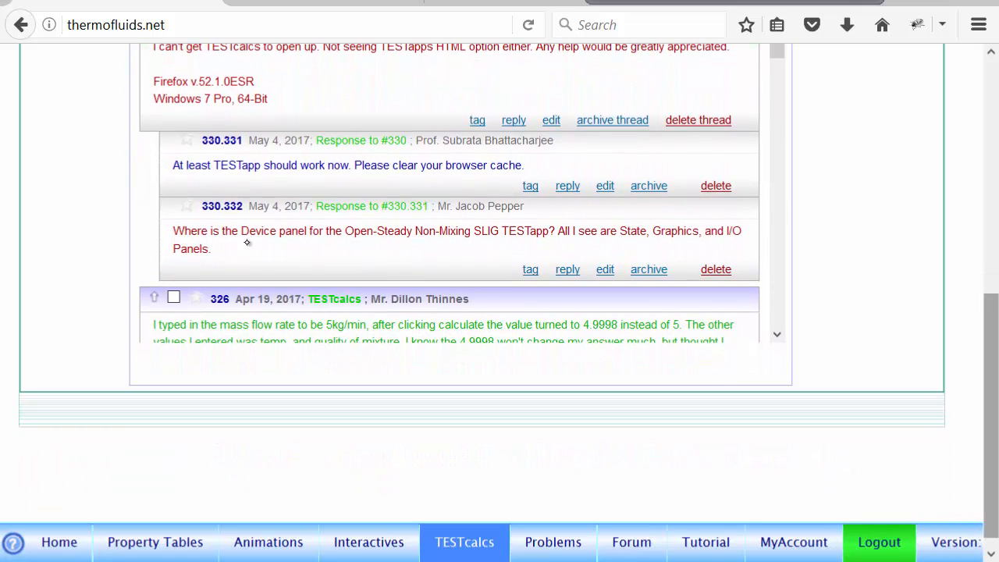
drag(210, 269, 522, 289)
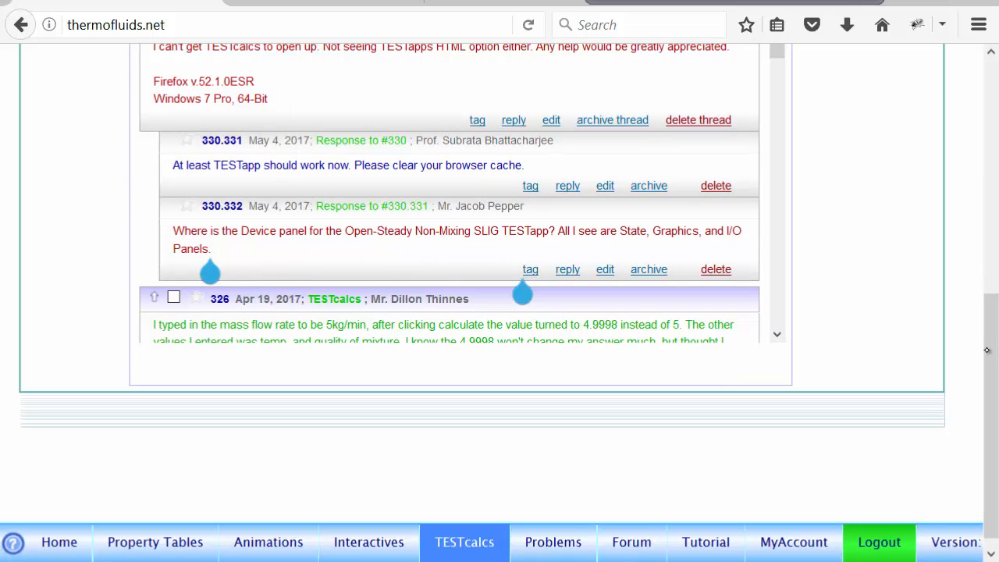
From the TESTcalcs map, open the Single-Flow Open-Steady page, choose the PC model and display its HTML5 TESTapp.
click(461, 549)
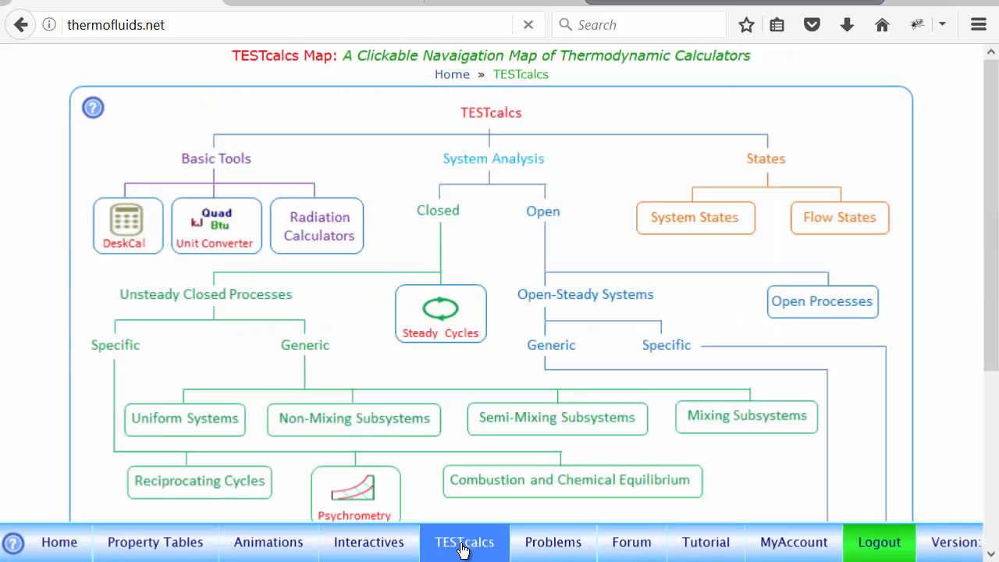
drag(989, 272, 995, 387)
click(279, 405)
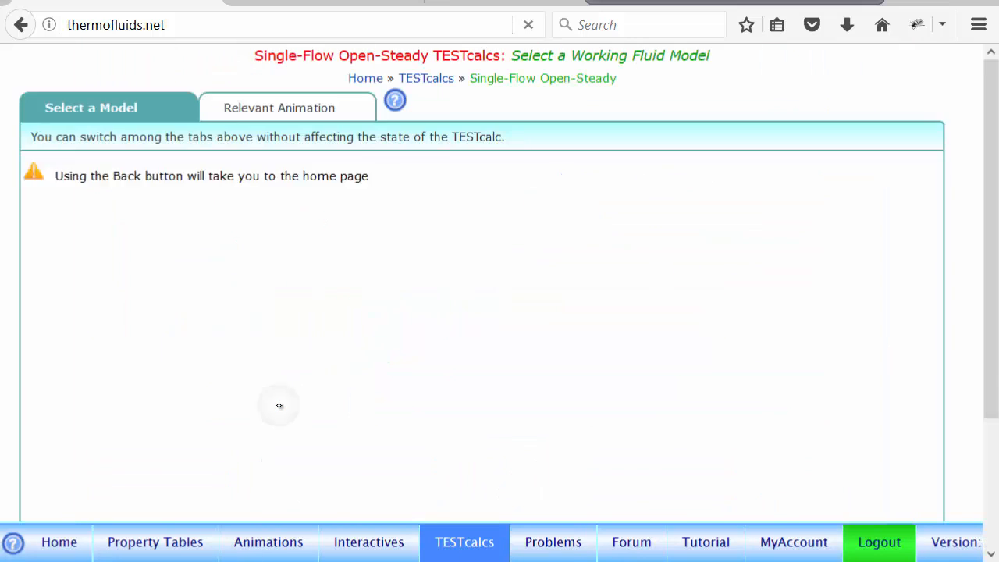
click(664, 228)
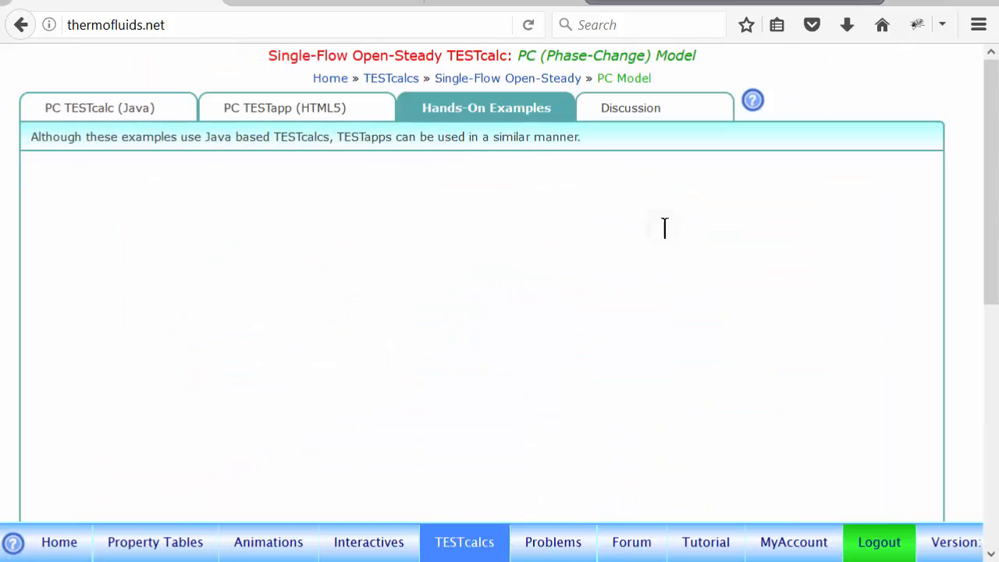
click(294, 109)
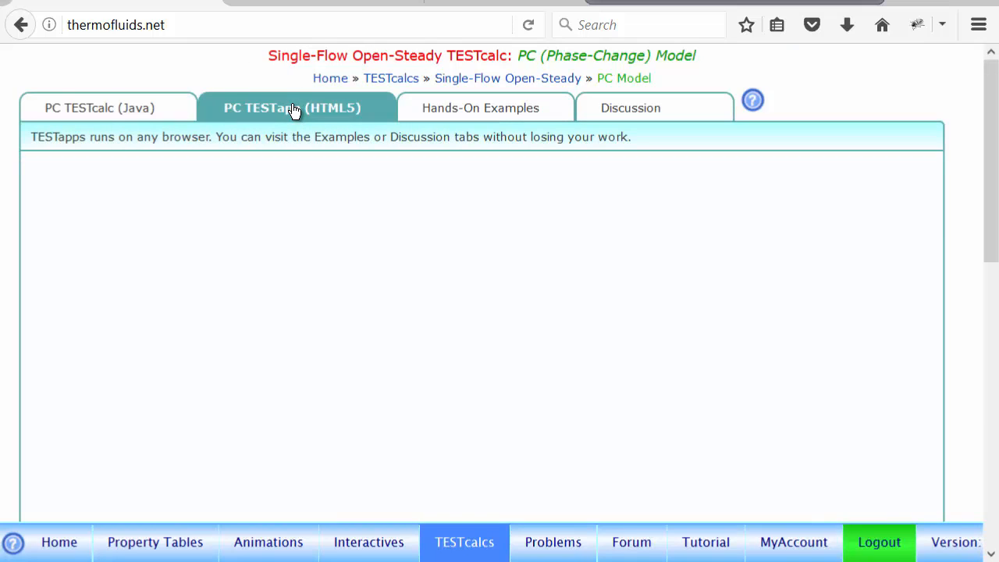